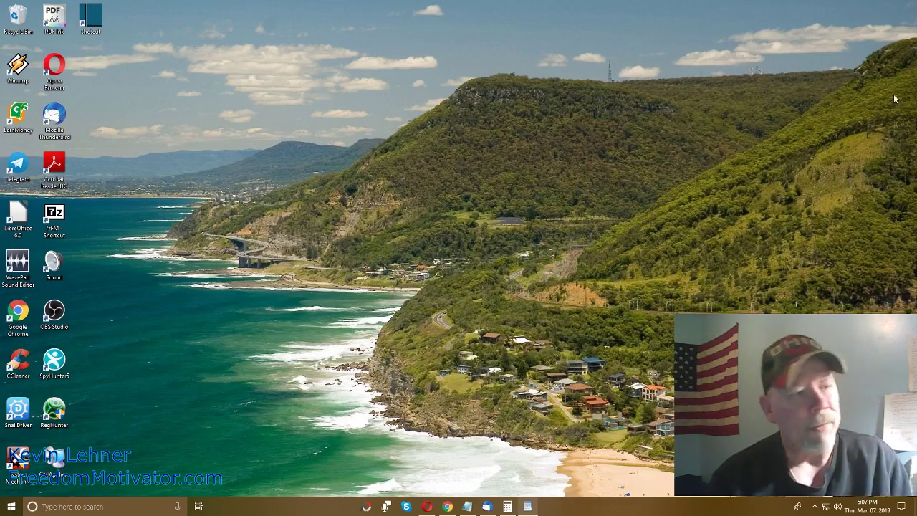
Step: Read the WordPress setup outline in WordPad and view HostGator's Shared Web Hosting page in Opera
left_click(527, 506)
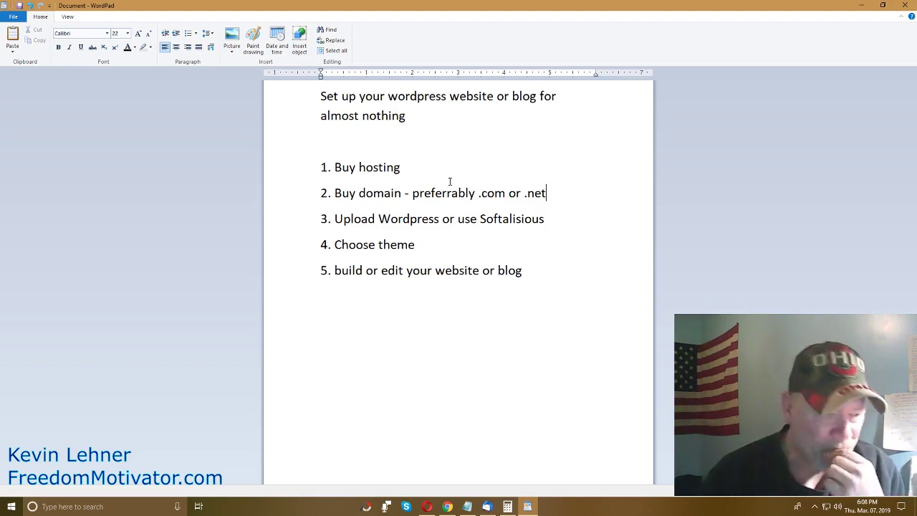
left_click(427, 506)
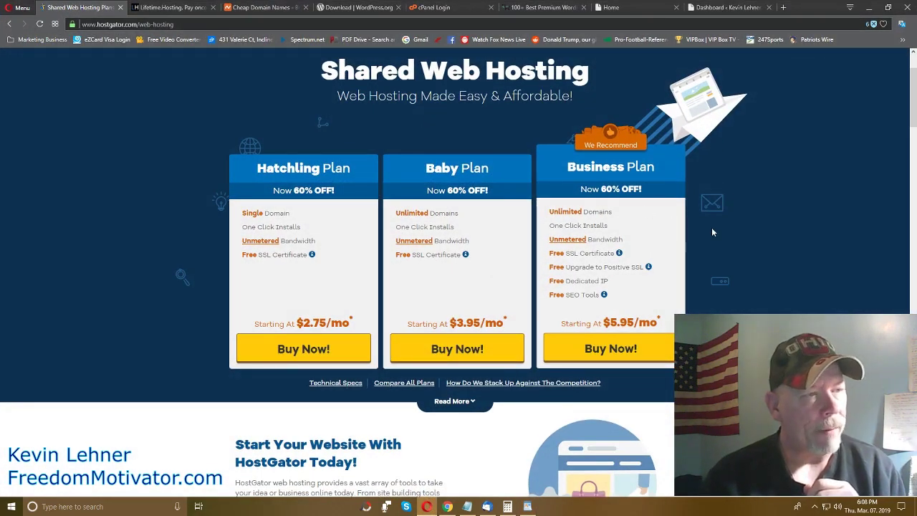
scroll(711, 229, "up", 2)
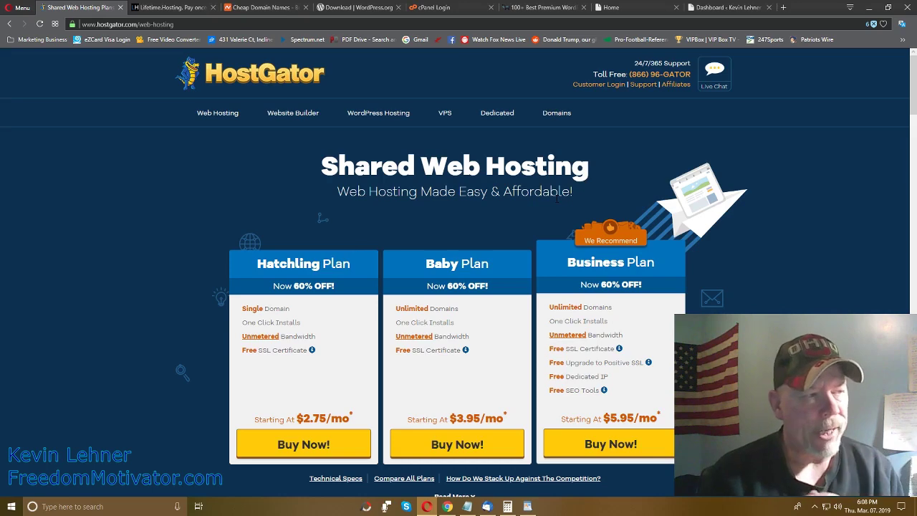
scroll(775, 220, "down", 1)
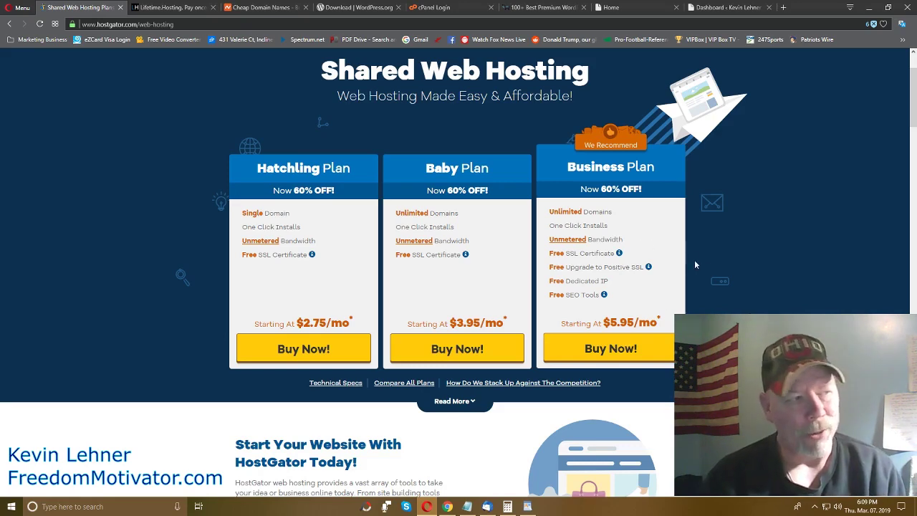
scroll(694, 265, "up", 2)
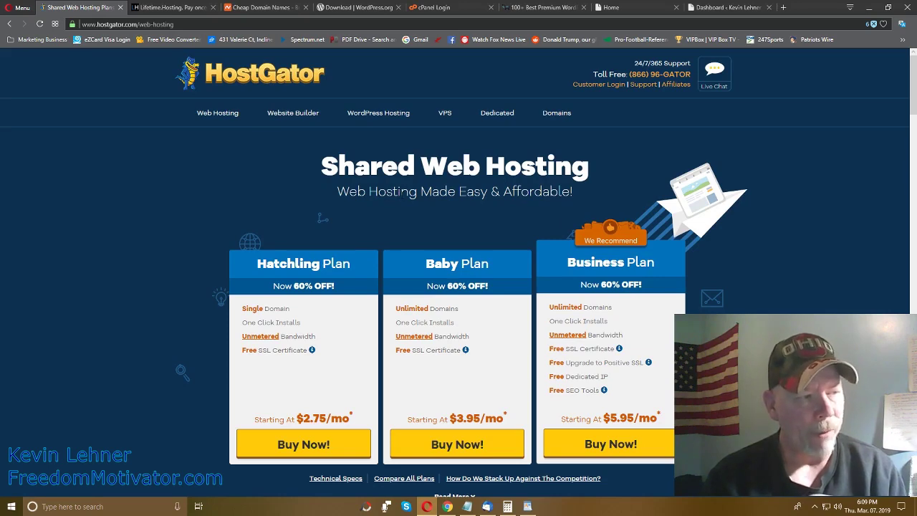
scroll(768, 248, "down", 1)
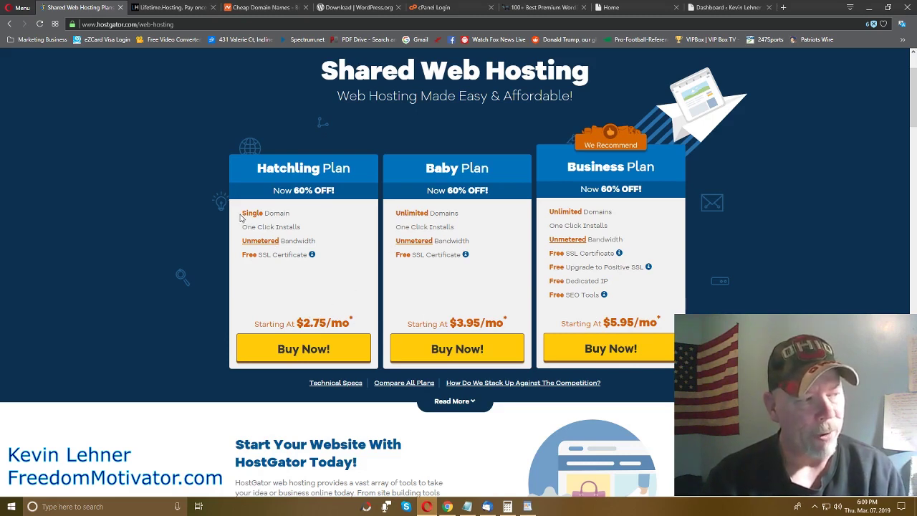
Step: Compare the features and monthly prices of HostGator's Hatchling, Baby and Business plans
mouse_move(241, 218)
left_mouse_down()
mouse_move(310, 219)
mouse_move(309, 241)
mouse_move(241, 242)
left_mouse_up()
left_click(278, 286)
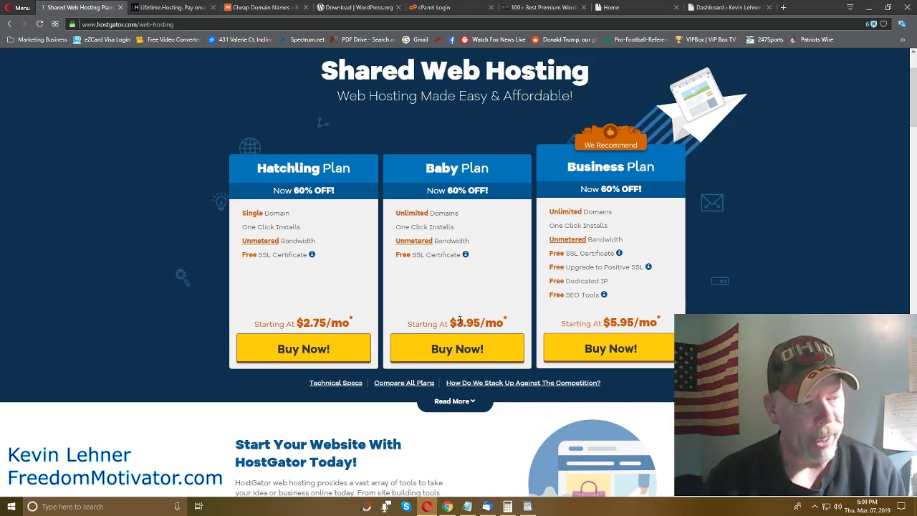
left_click_drag(459, 319, 505, 322)
left_click(506, 264)
left_click_drag(460, 213, 481, 244)
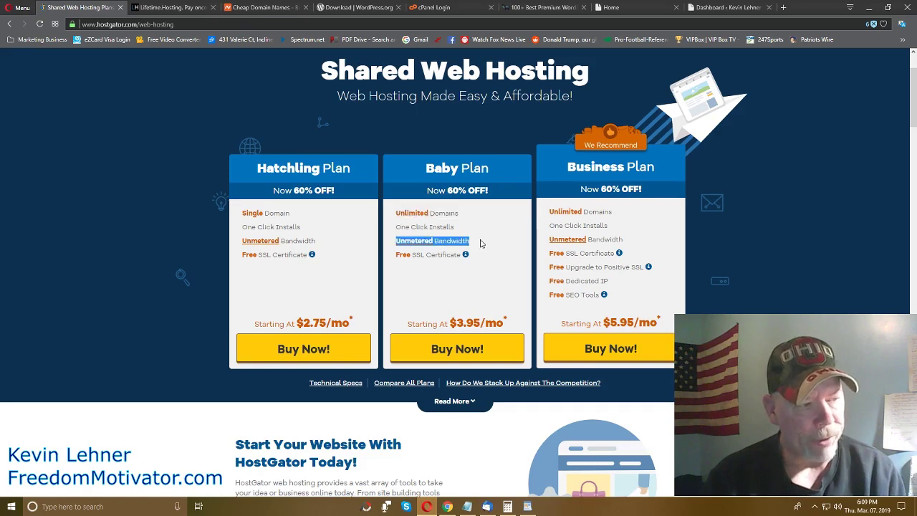
left_click(513, 295)
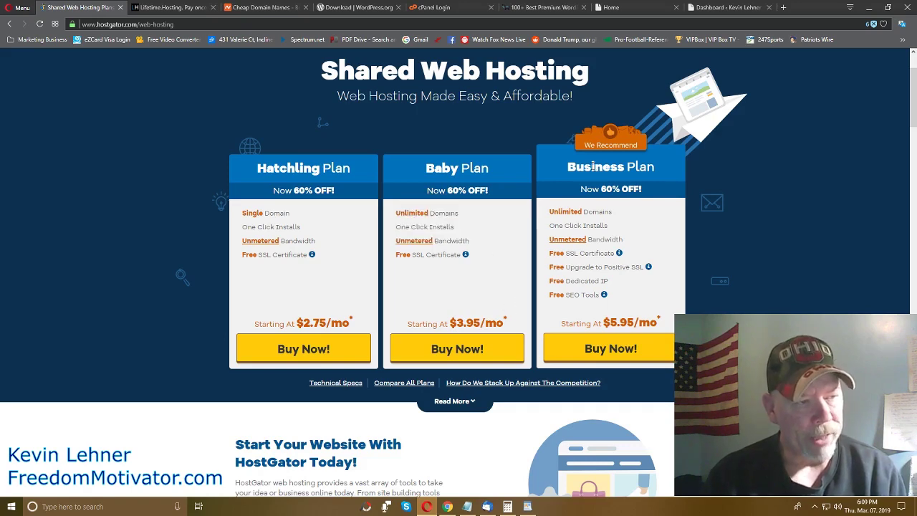
scroll(602, 154, "up", 1)
scroll(602, 151, "down", 1)
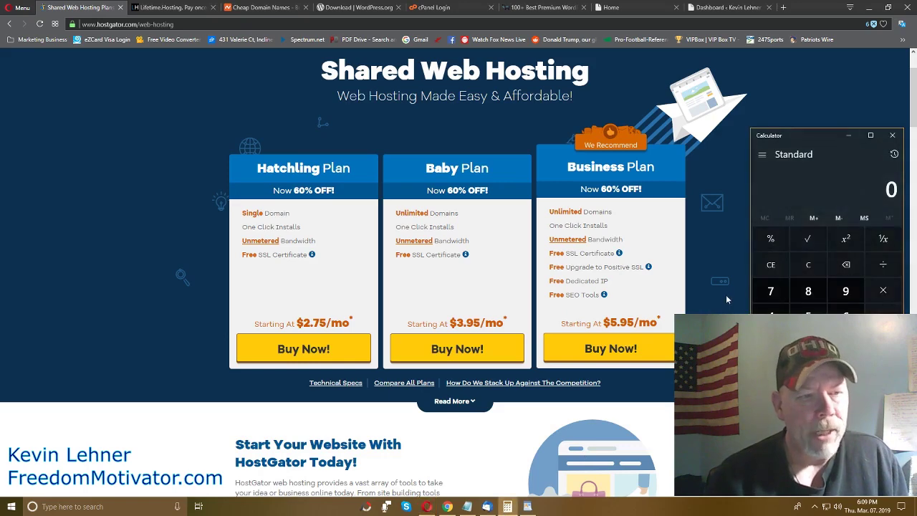
Step: Calculate the Business plan's yearly cost in Calculator as 5.95 × 12
left_click_drag(811, 138, 273, 77)
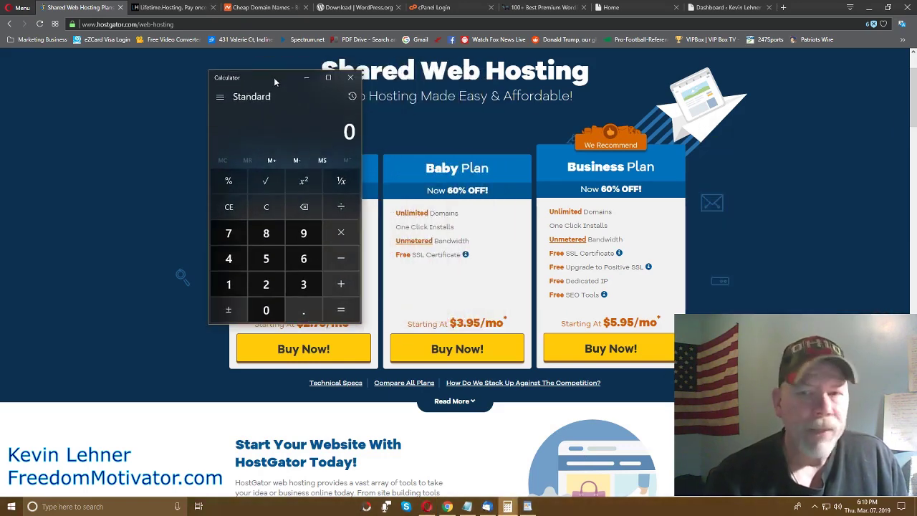
left_click(266, 257)
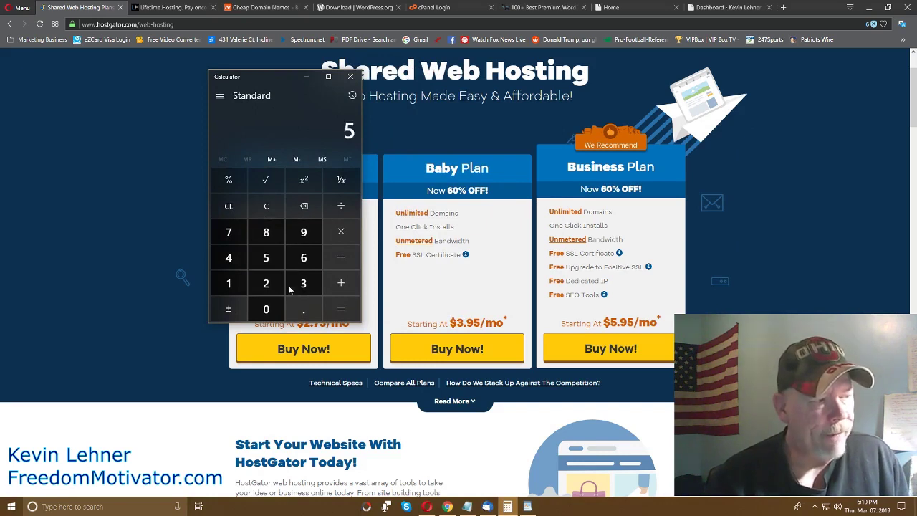
left_click(303, 308)
left_click(268, 260)
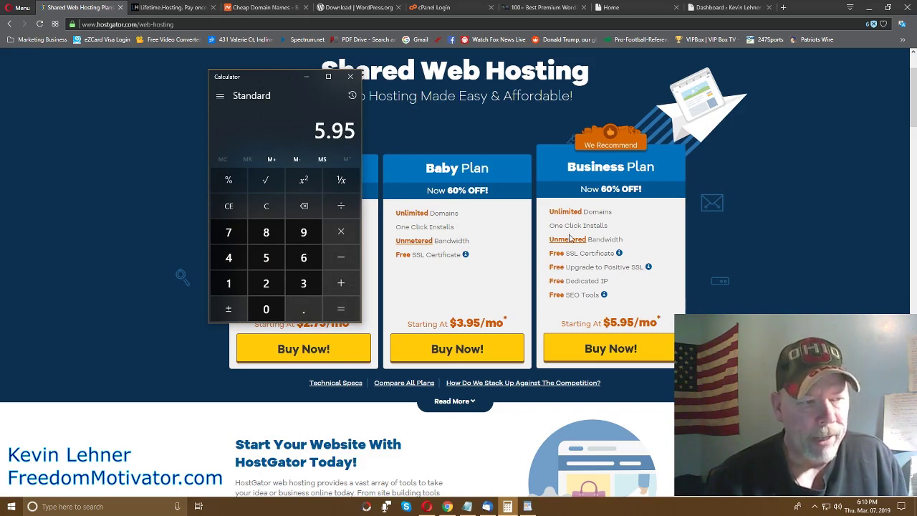
left_click(342, 237)
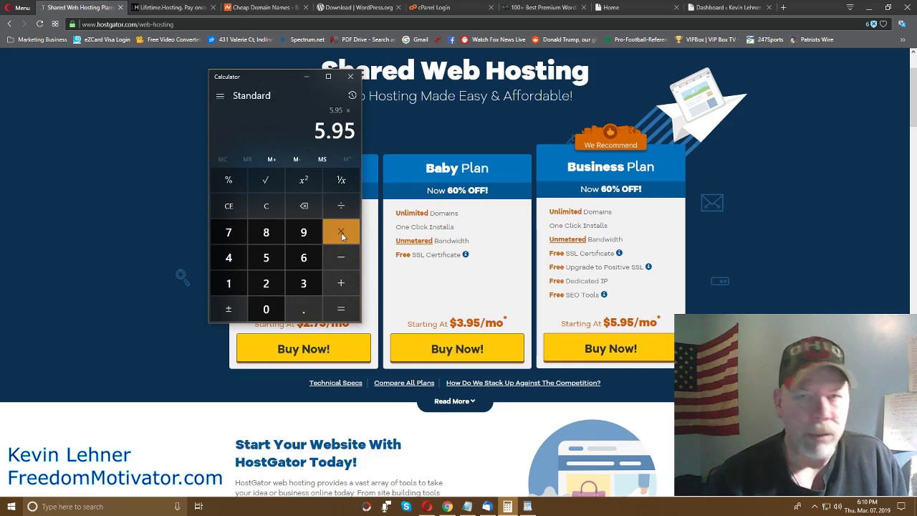
left_click(225, 286)
left_click(265, 284)
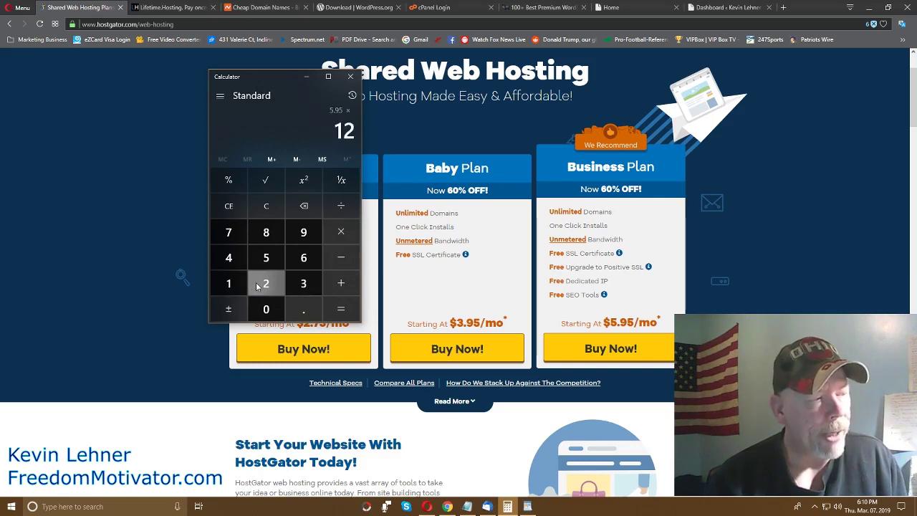
left_click(340, 308)
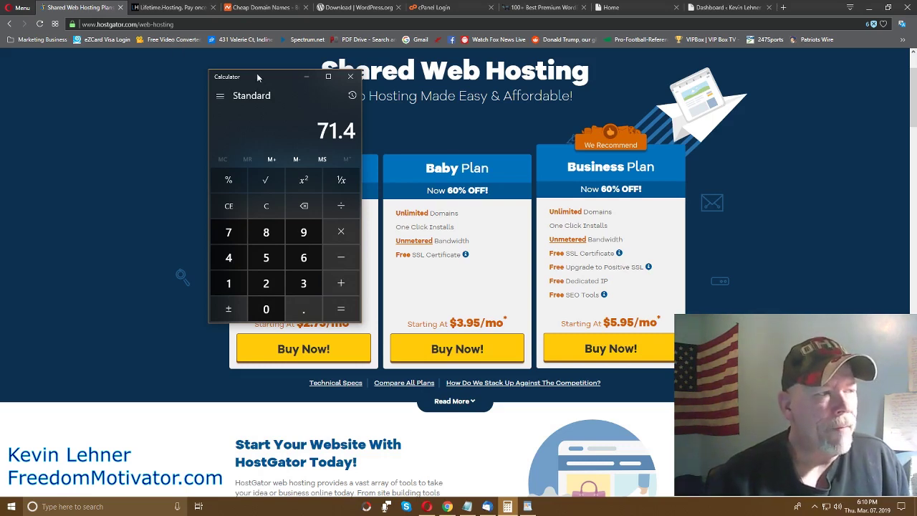
Step: Move the calculator clear of the plan table and review the HostGator plans alongside the calculated yearly cost
left_click_drag(257, 73, 80, 86)
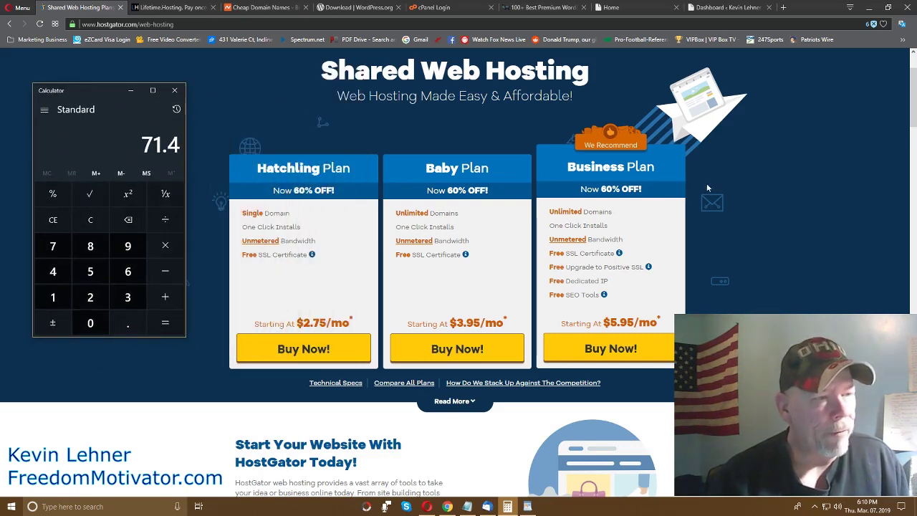
left_click(767, 193)
scroll(774, 216, "up", 2)
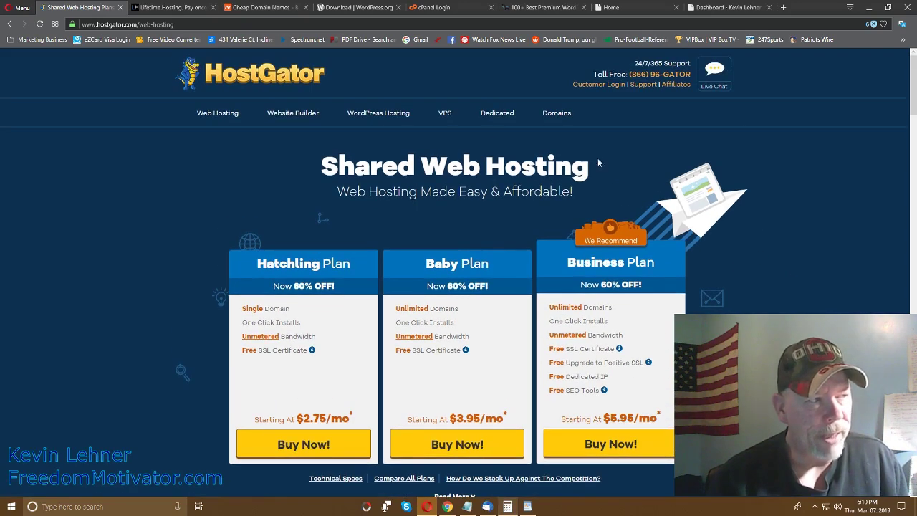
scroll(464, 260, "down", 1)
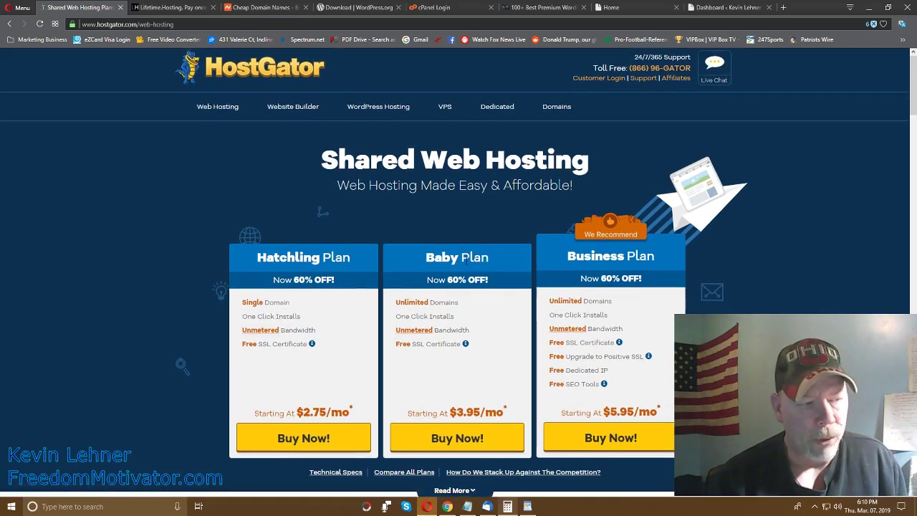
scroll(464, 260, "down", 1)
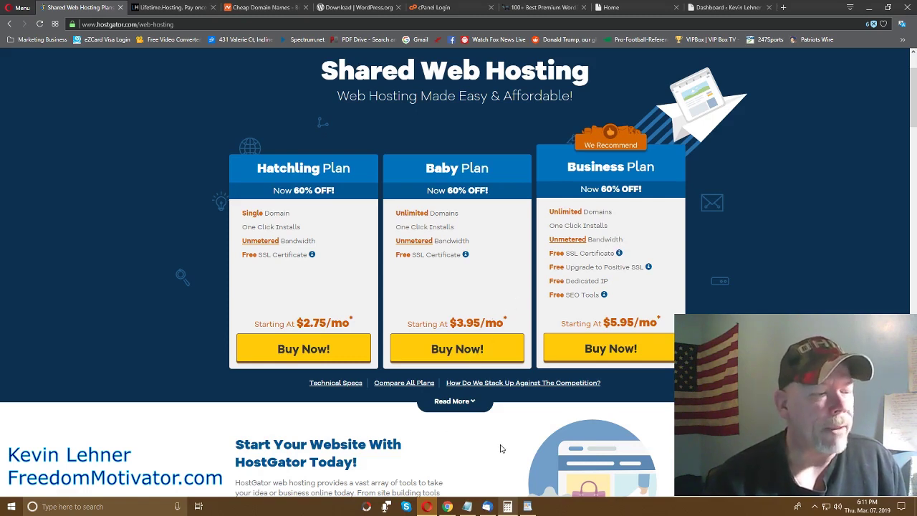
left_click(507, 507)
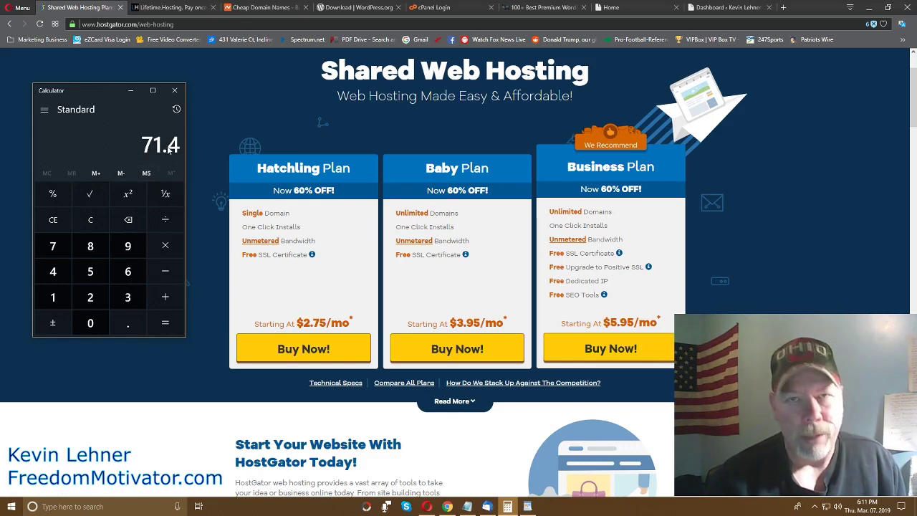
left_click(787, 238)
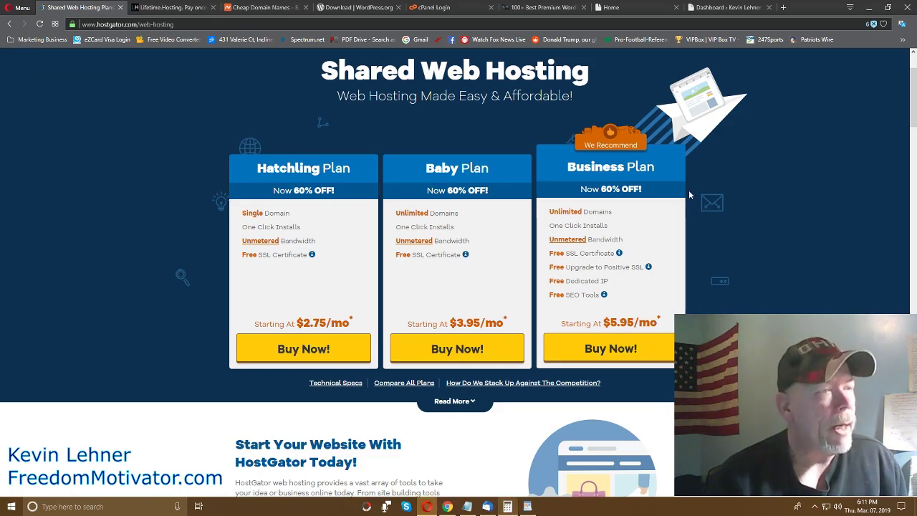
Step: View the FreedomMotivator.com home page and bring up the Lifetime Plans pricing table on the Lifetime.Hosting site
left_click(627, 10)
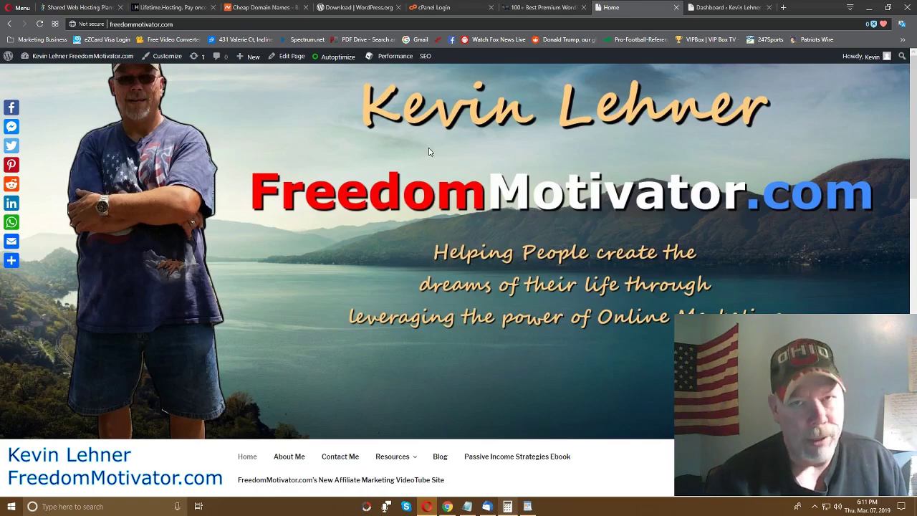
left_click(163, 10)
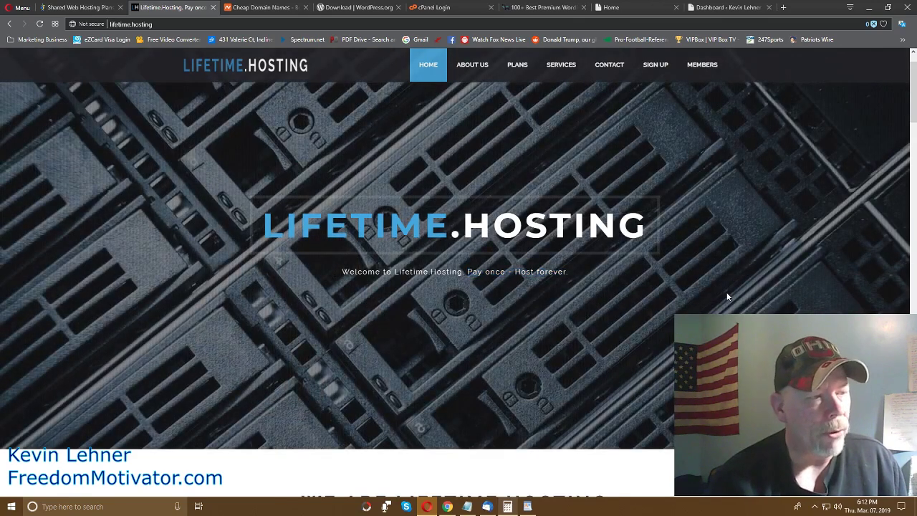
scroll(727, 296, "down", 3)
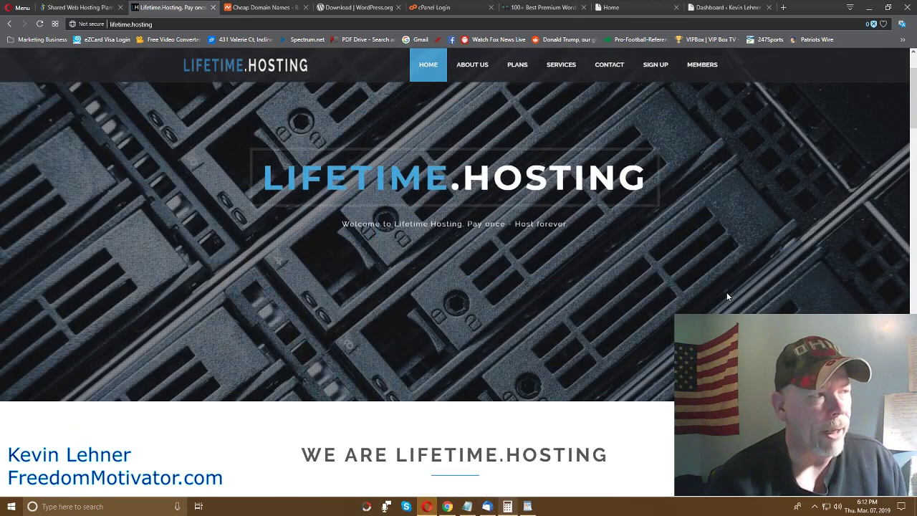
scroll(463, 152, "up", 3)
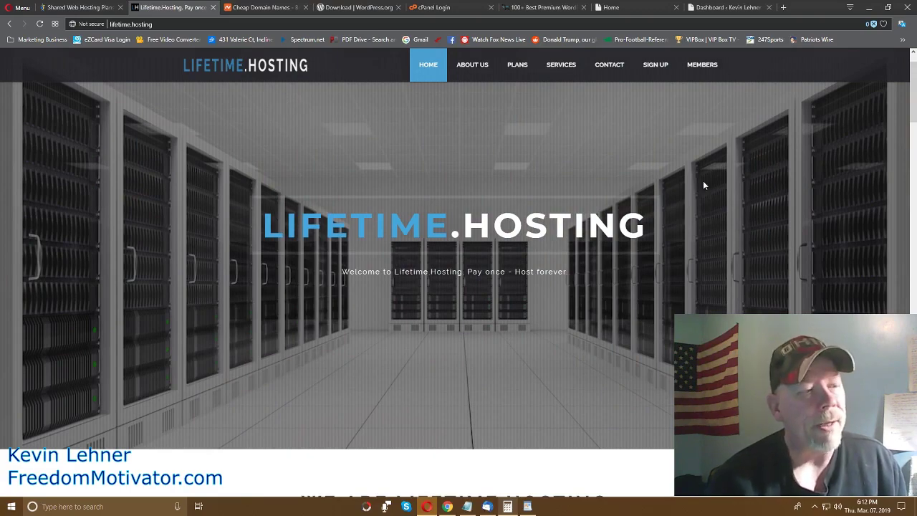
scroll(709, 184, "down", 3)
scroll(714, 190, "down", 5)
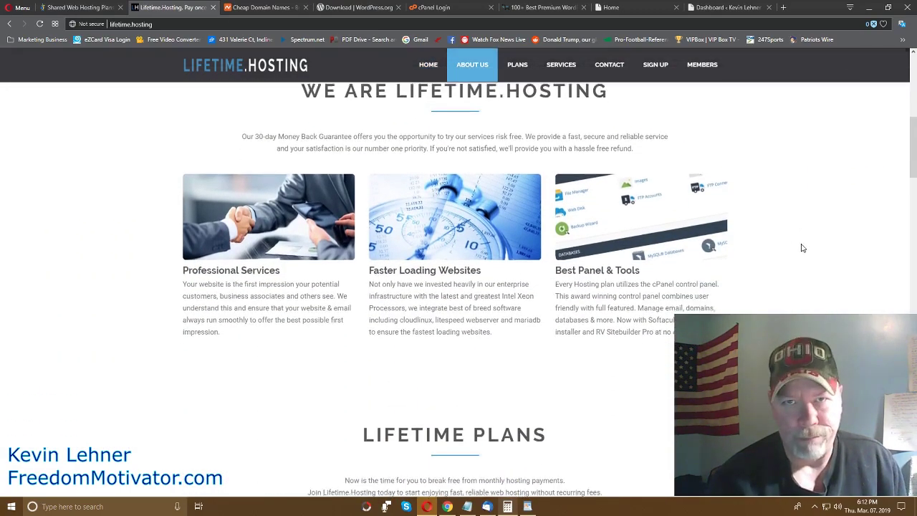
scroll(786, 248, "down", 3)
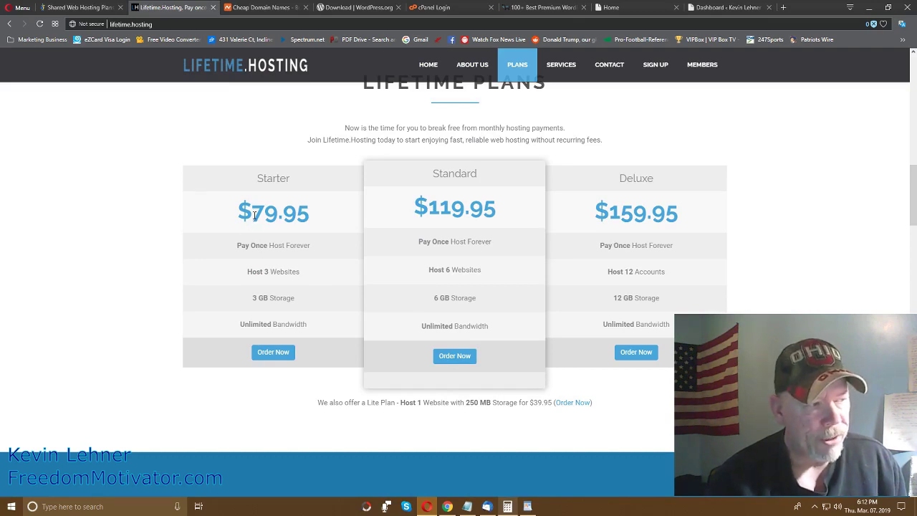
Step: Examine the Starter plan's price and pay-once terms and the Deluxe plan's hosted account allowance
left_click_drag(254, 215, 306, 229)
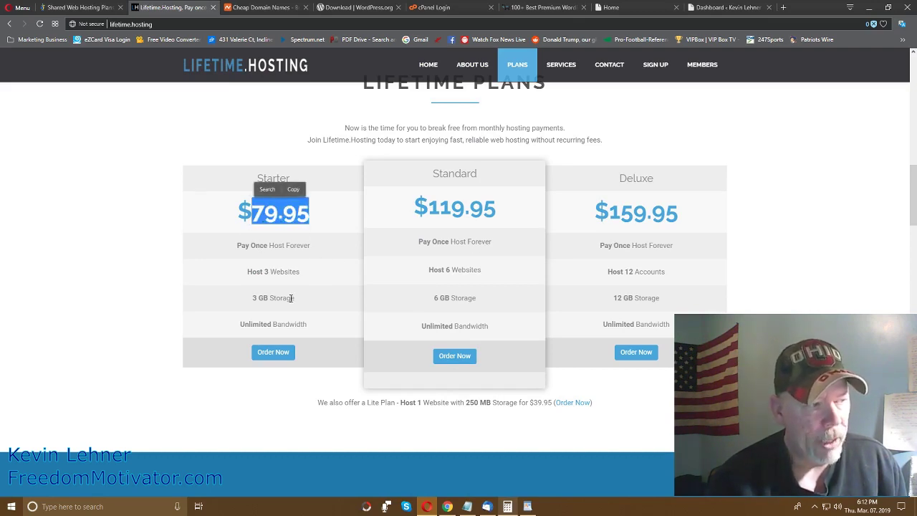
left_click(333, 226)
left_click_drag(237, 246, 311, 250)
left_click(327, 252)
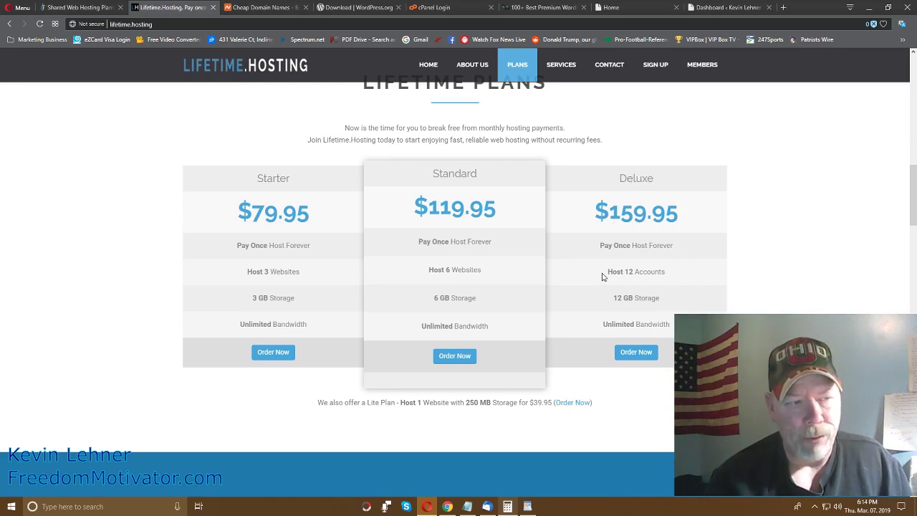
left_click_drag(605, 272, 677, 275)
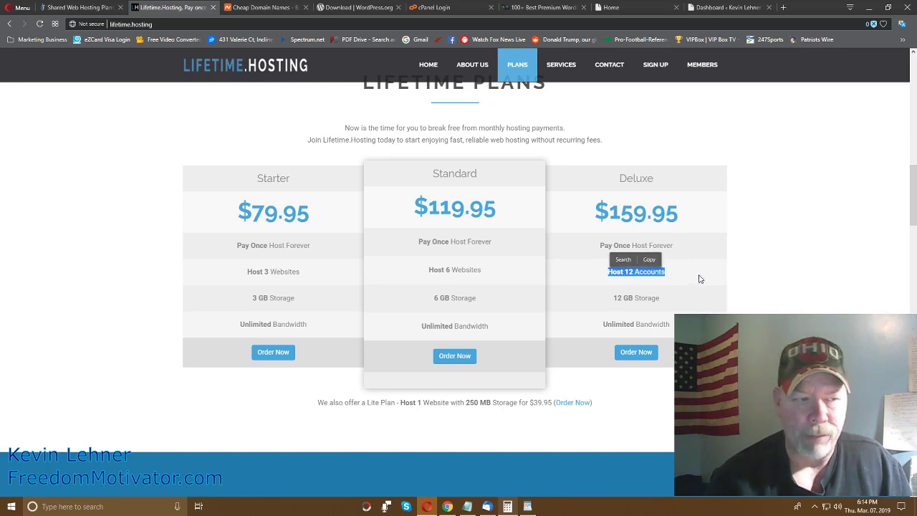
left_click(699, 279)
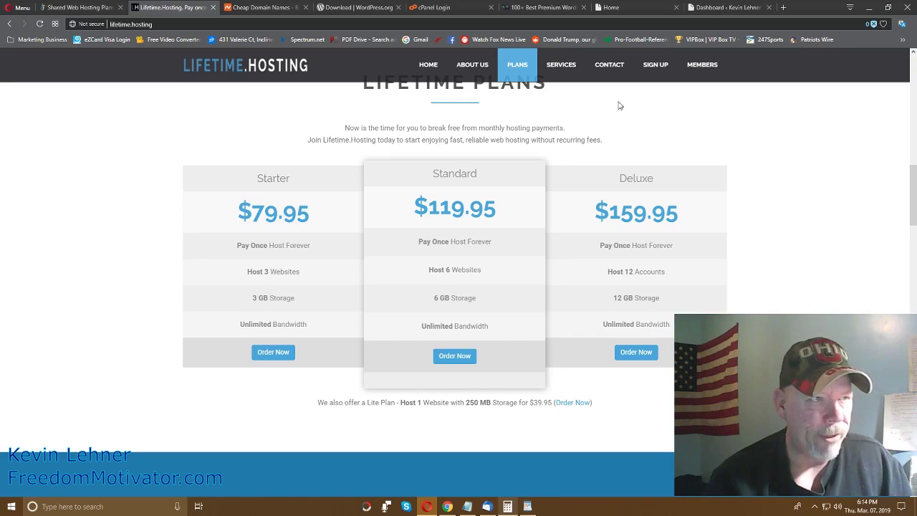
Step: Look over the FreedomMotivator.com home page and its site menu, and return to the Lifetime.Hosting plans
left_click(634, 9)
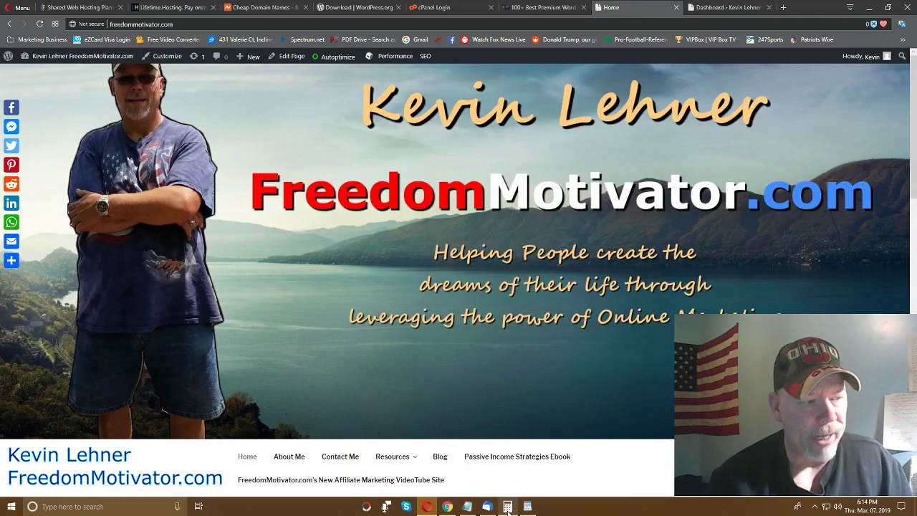
scroll(512, 468, "down", 3)
scroll(430, 416, "down", 1)
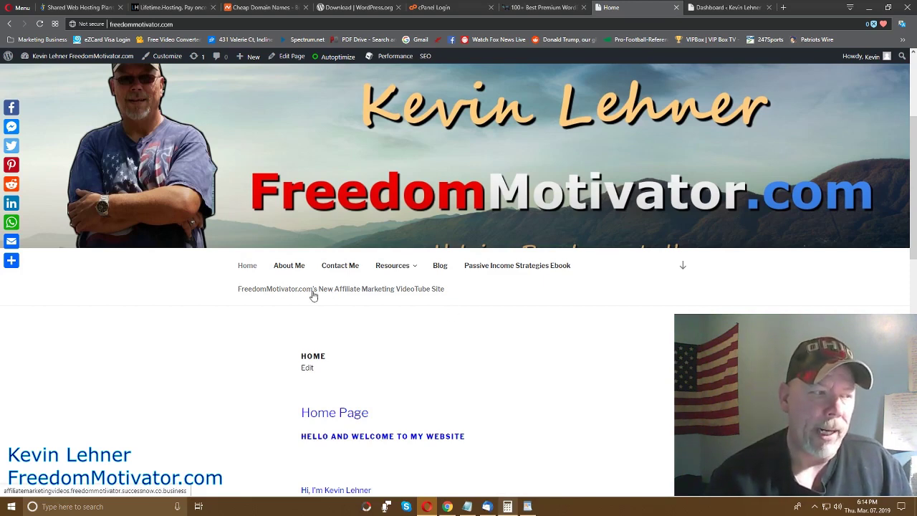
left_click(165, 6)
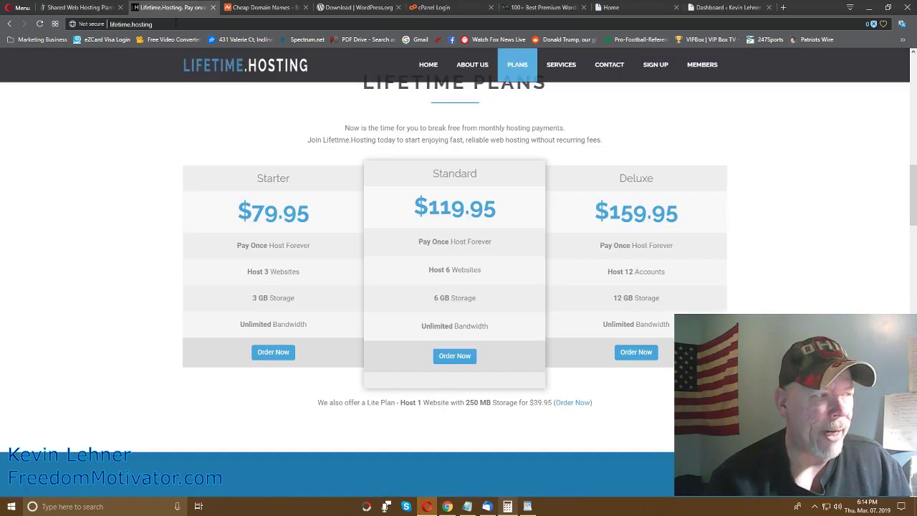
Step: Compare the Lifetime.Hosting Starter plan's features and price with the HostGator shared web hosting plans
left_click_drag(250, 306, 232, 323)
left_click(338, 313)
left_click(109, 304)
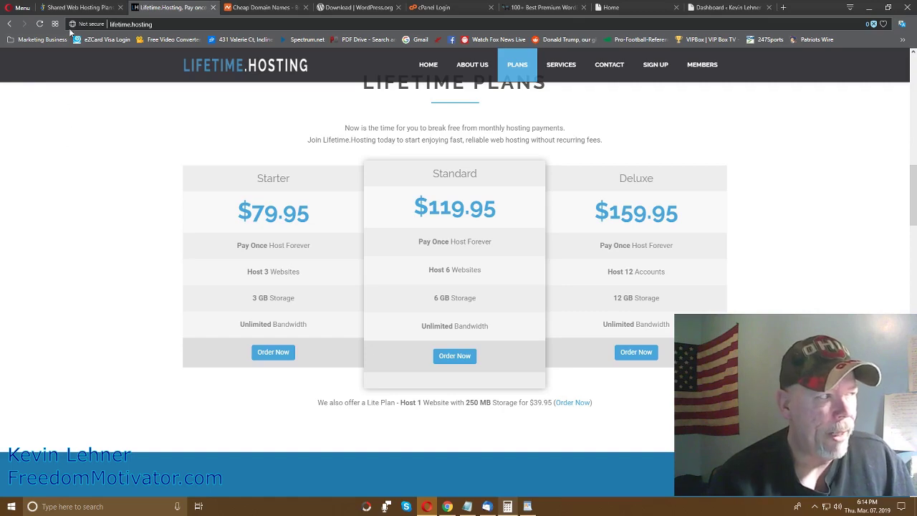
left_click(78, 7)
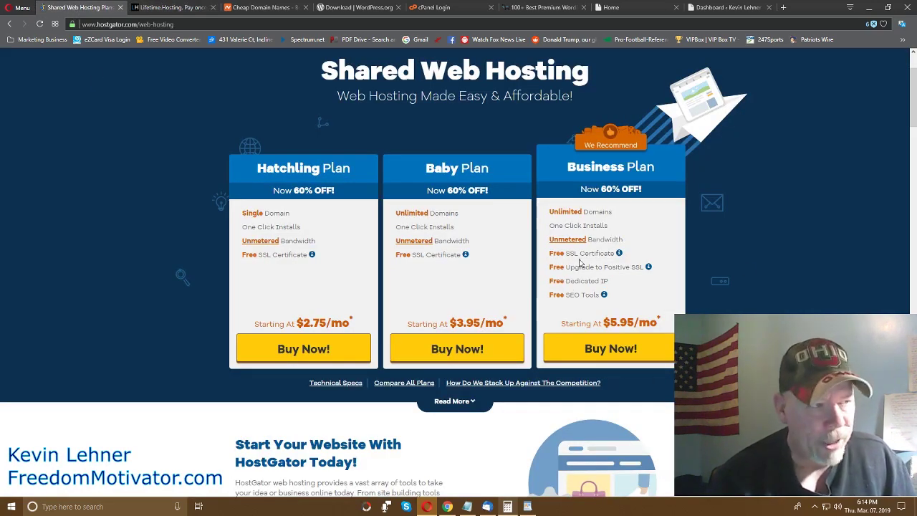
scroll(580, 265, "up", 2)
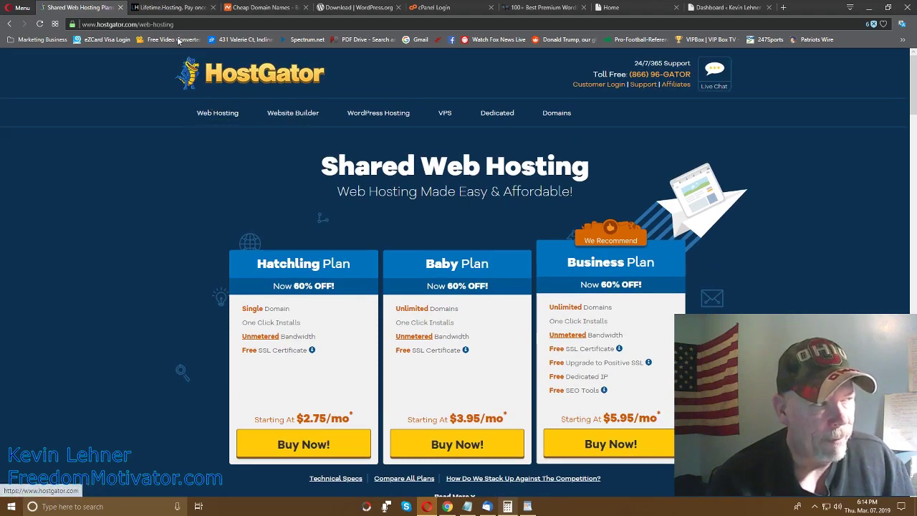
left_click(172, 7)
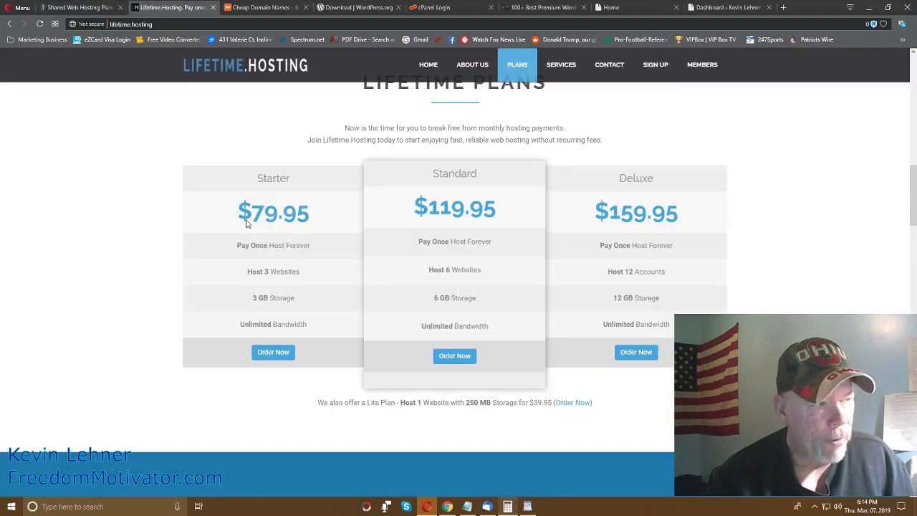
left_click_drag(250, 212, 322, 214)
left_click(241, 119)
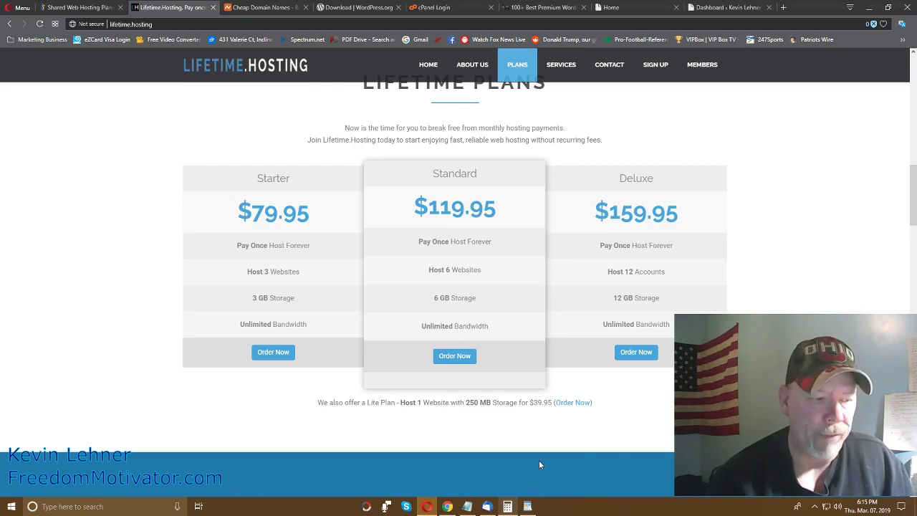
Step: Switch to Chrome, browse the Freedom Motivator YouTube channel's uploaded videos, and return to the Lifetime.Hosting plans in Opera
left_click(447, 506)
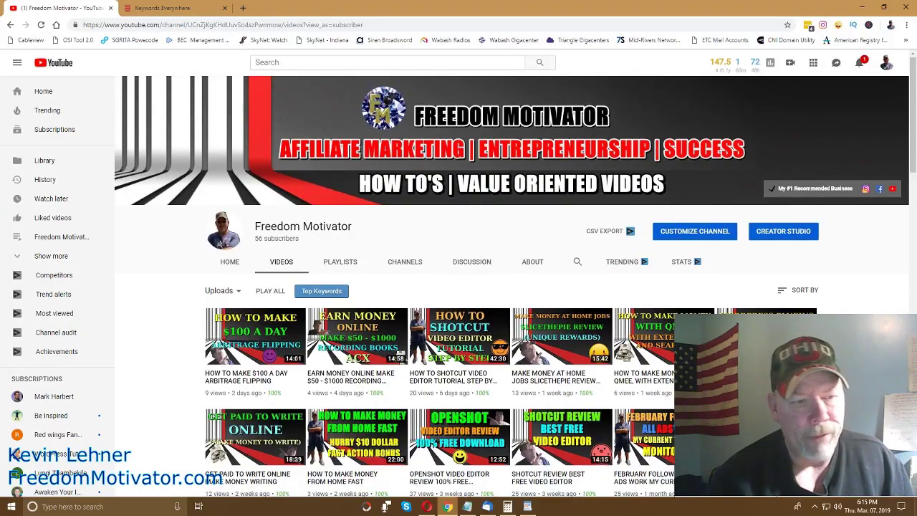
scroll(510, 286, "down", 8)
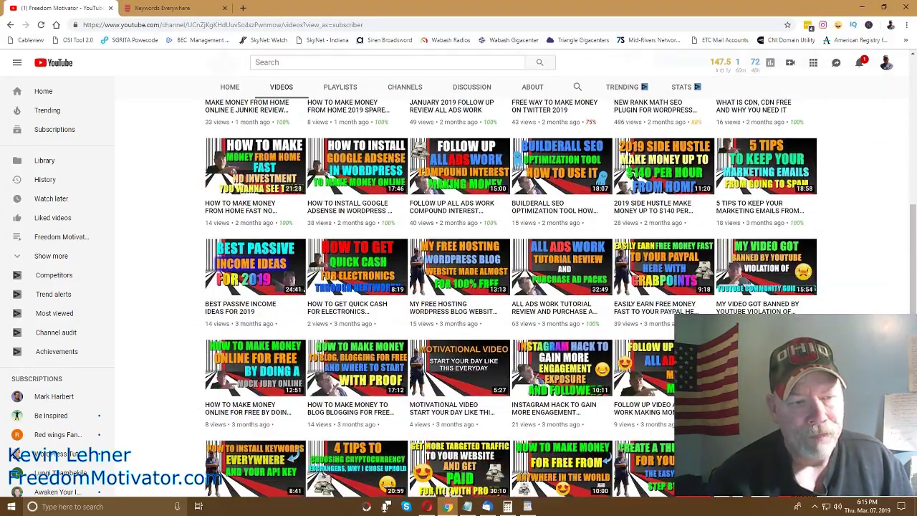
scroll(511, 298, "down", 7)
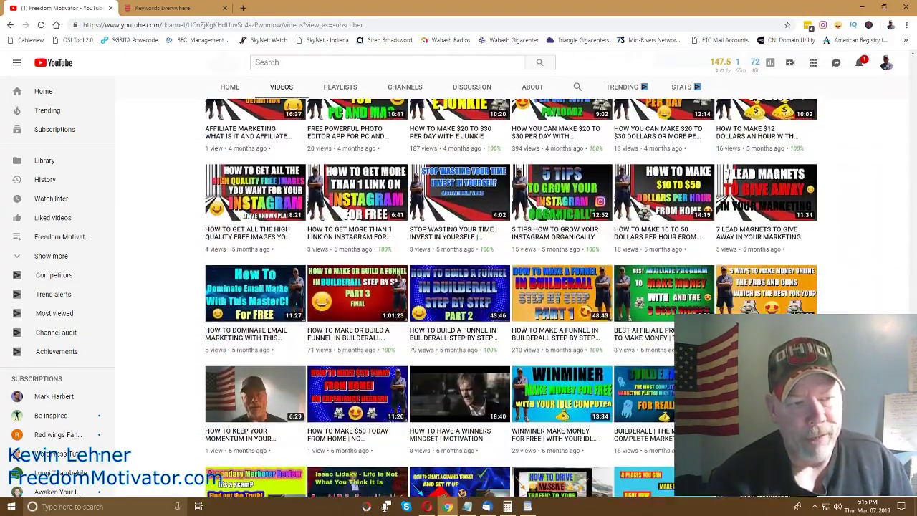
scroll(850, 310, "down", 2)
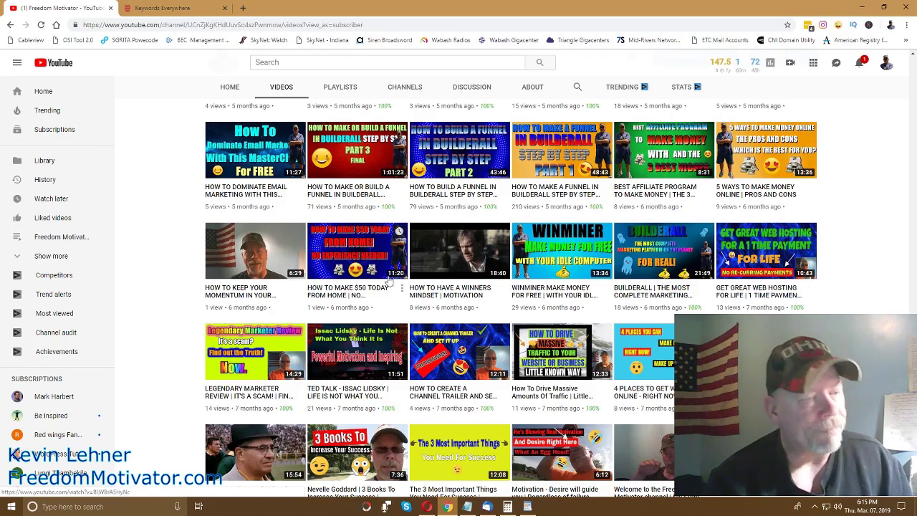
left_click(425, 507)
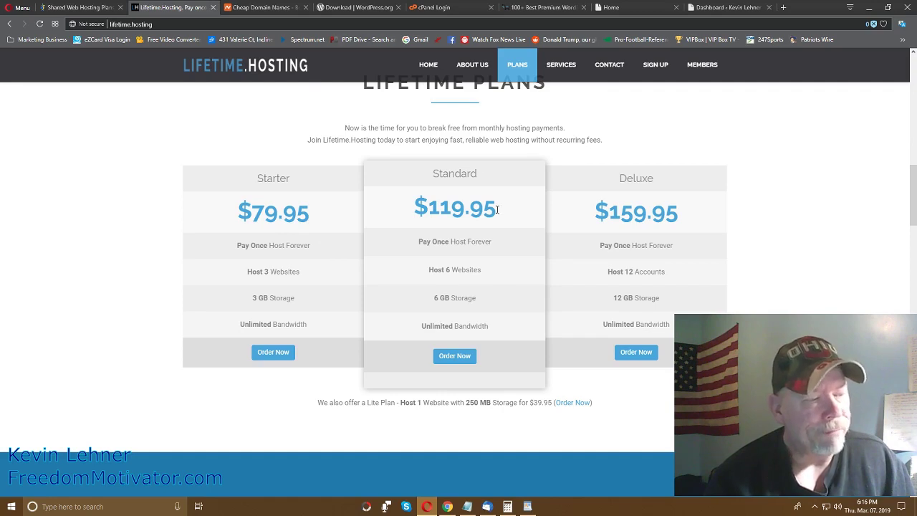
Step: Switch to the WordPad checklist and highlight the "preferrably .com or .net" note in the domain item
left_click(527, 506)
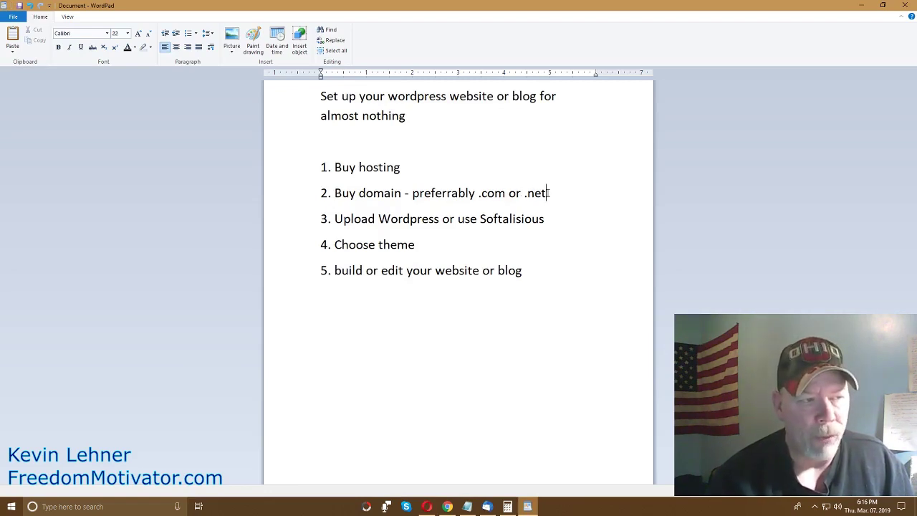
left_click_drag(548, 193, 475, 204)
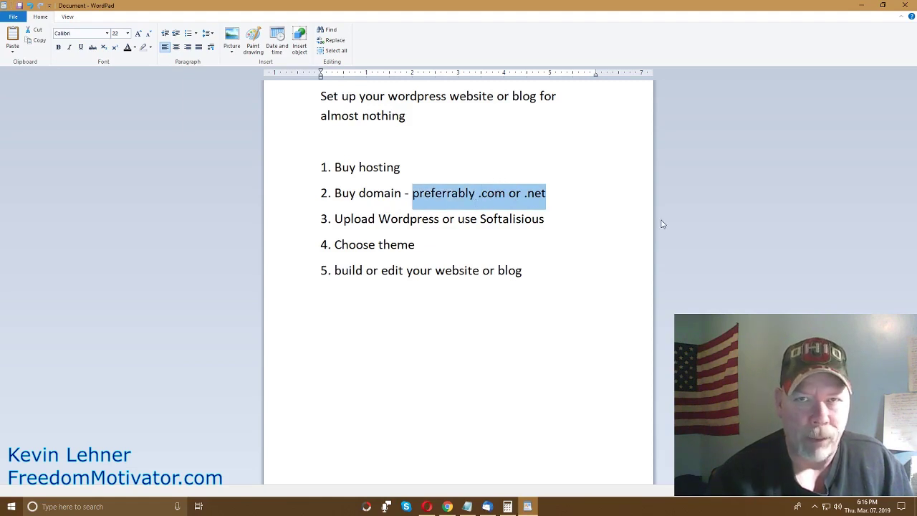
left_click(715, 226)
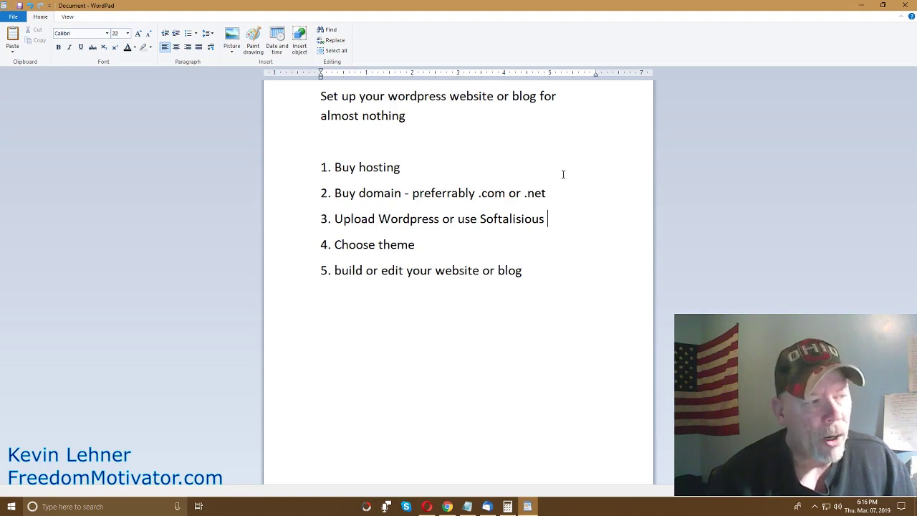
Step: Switch back to Opera, bring up the Namecheap home page and highlight its web address
left_click(429, 507)
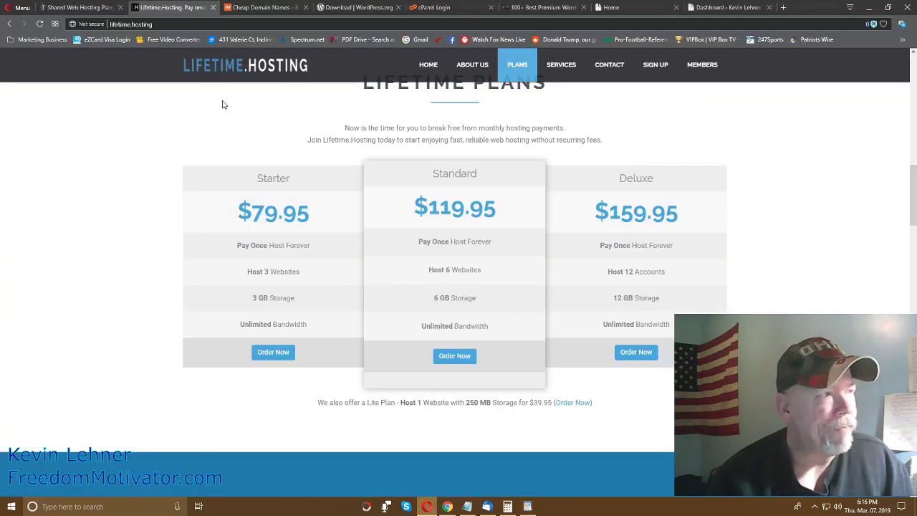
left_click(265, 8)
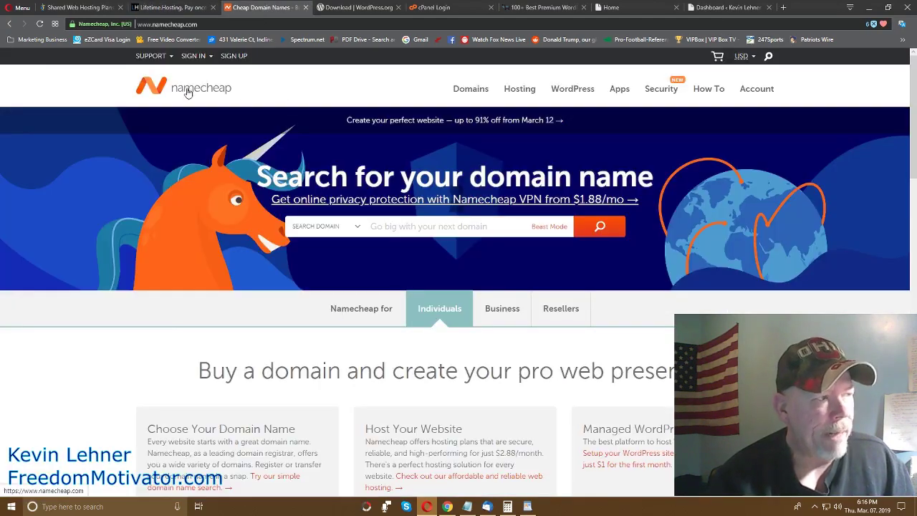
left_click_drag(198, 23, 138, 24)
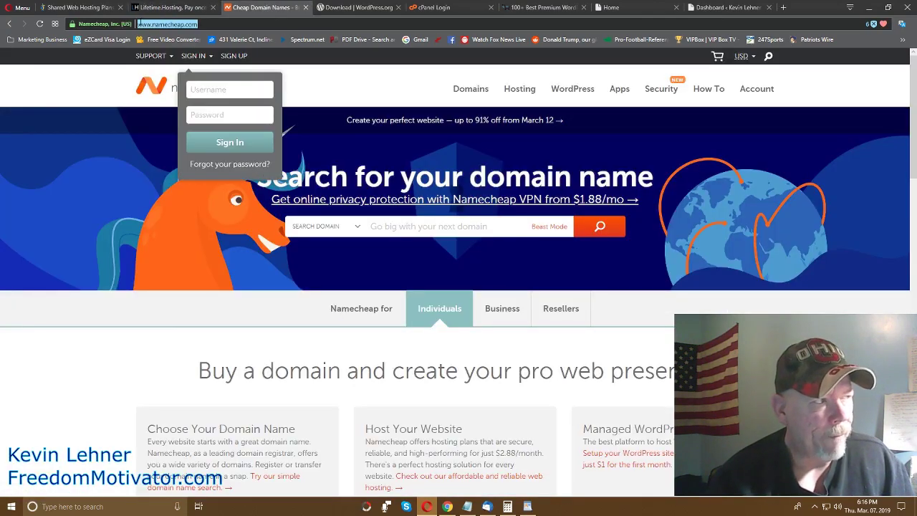
left_click(195, 26)
left_click(340, 96)
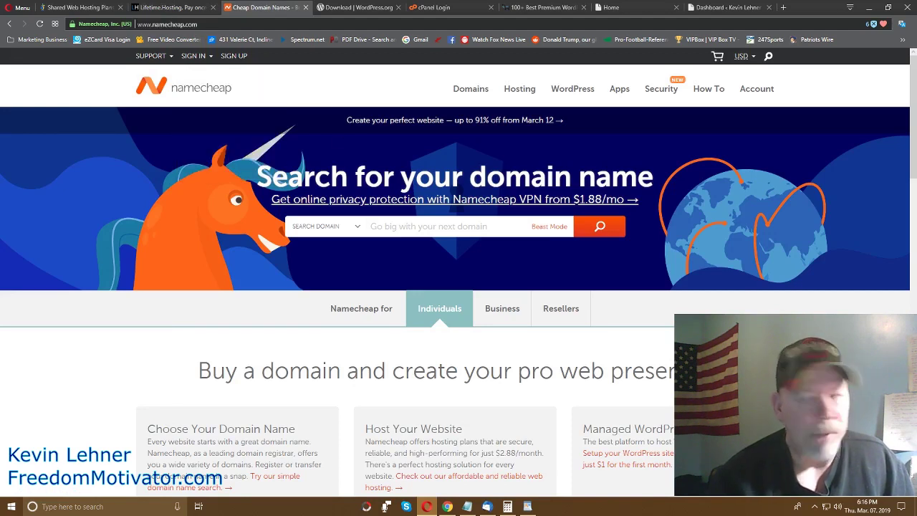
mouse_move(467, 95)
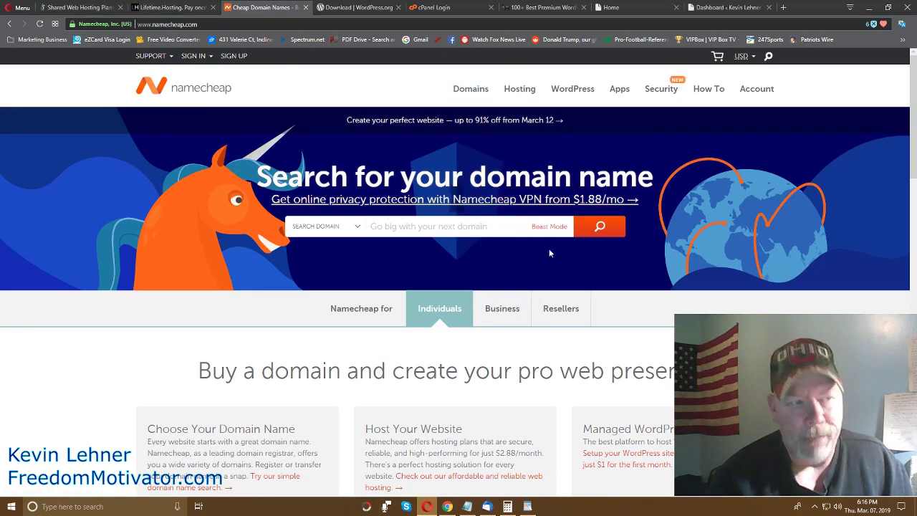
Step: Look over the FreedomMotivator.com home page and revisit the Lifetime.Hosting plans alongside the Namecheap home page
left_click(622, 6)
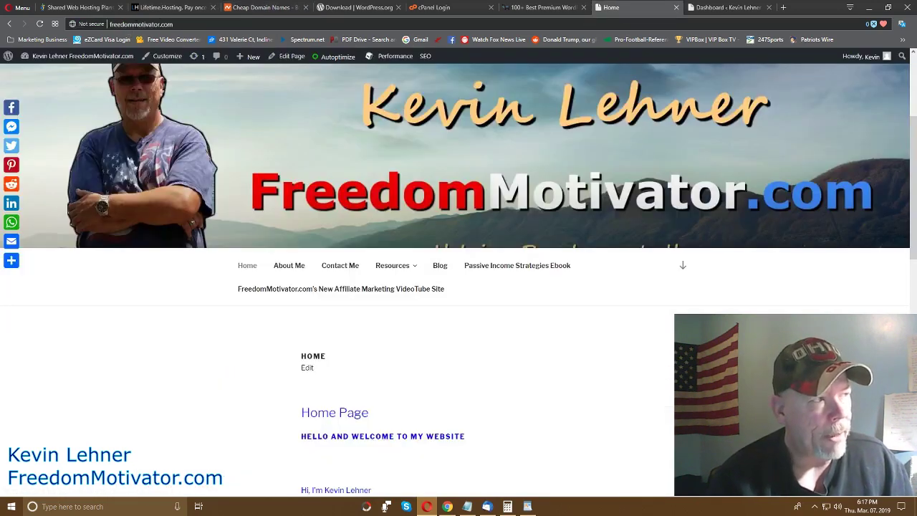
left_click(257, 8)
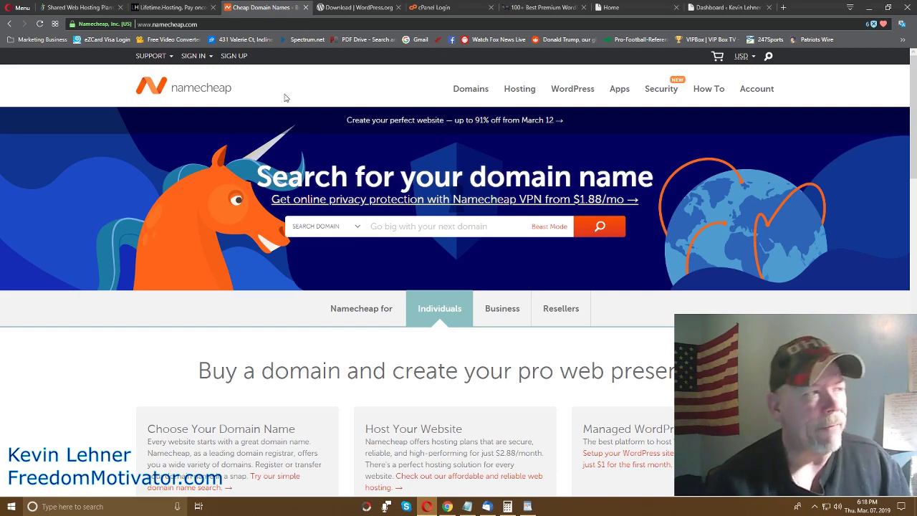
mouse_move(217, 62)
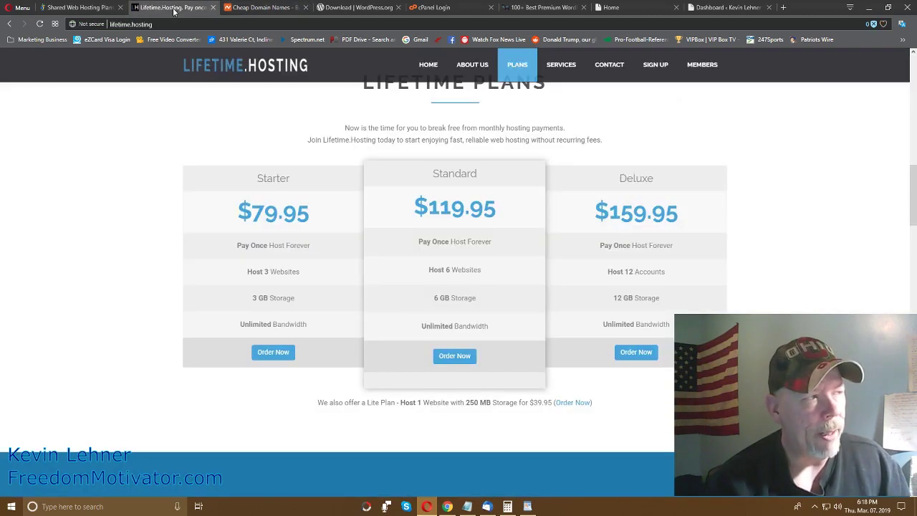
left_click(176, 9)
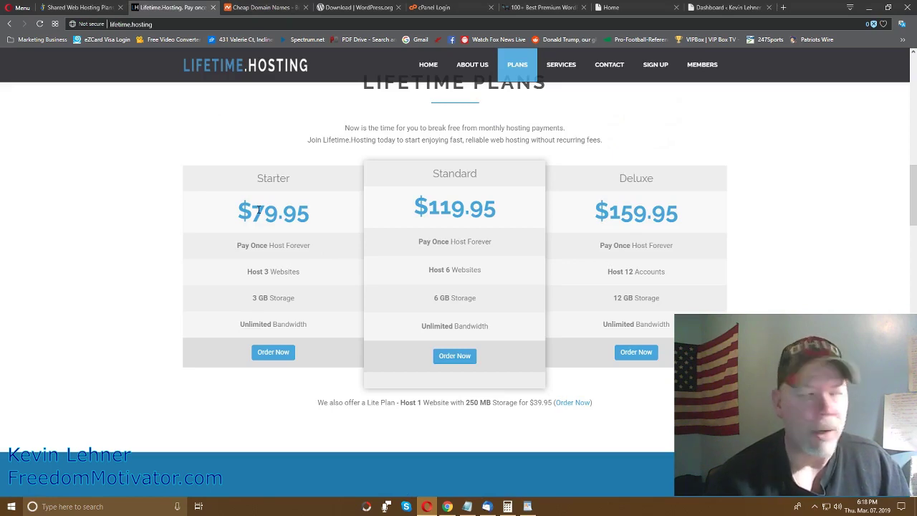
left_click(275, 9)
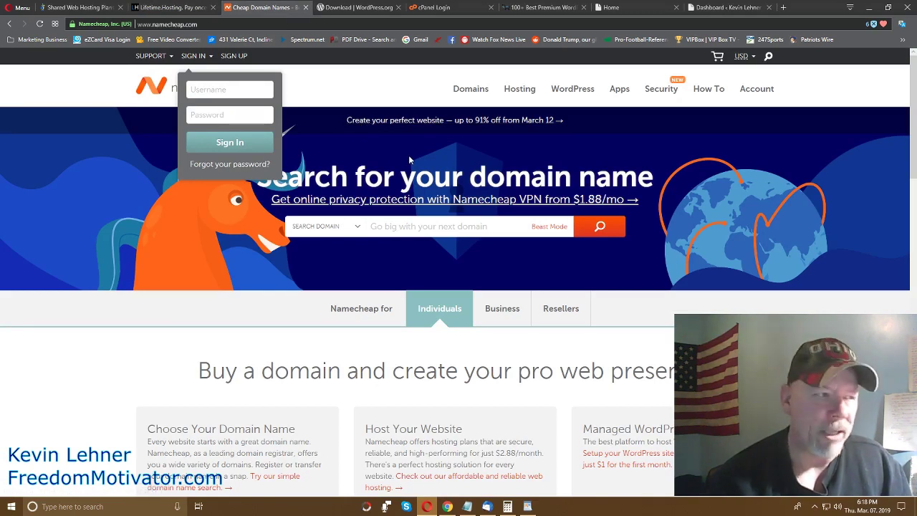
left_click(767, 296)
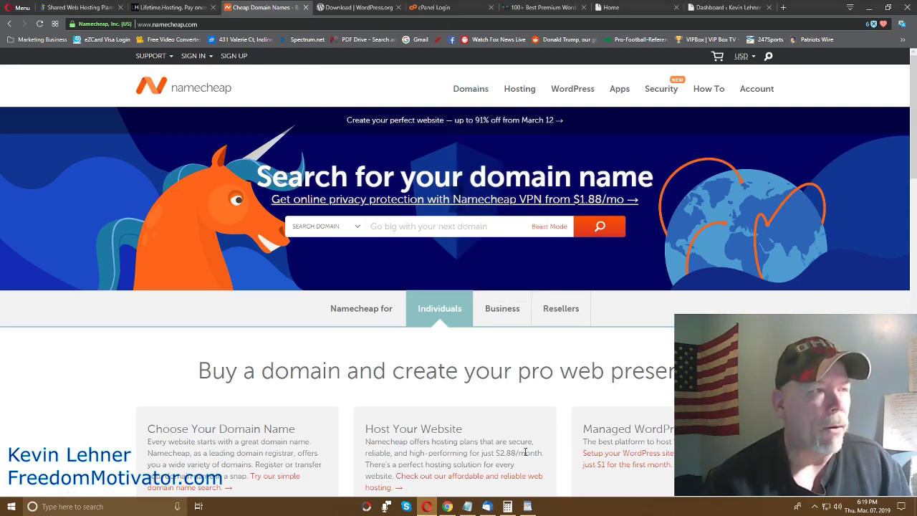
Step: Switch to the WordPad checklist and highlight the item "Upload Wordpress or use Softalisious"
left_click(527, 507)
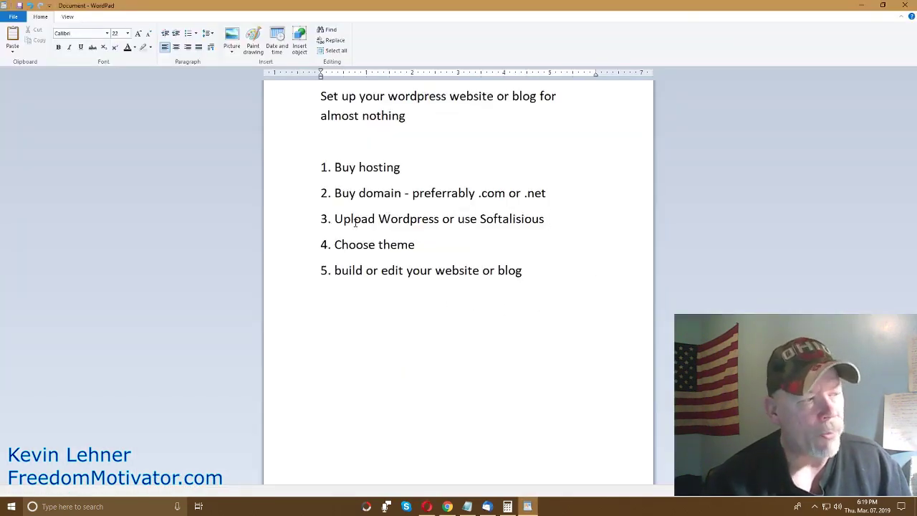
left_click_drag(335, 216, 519, 232)
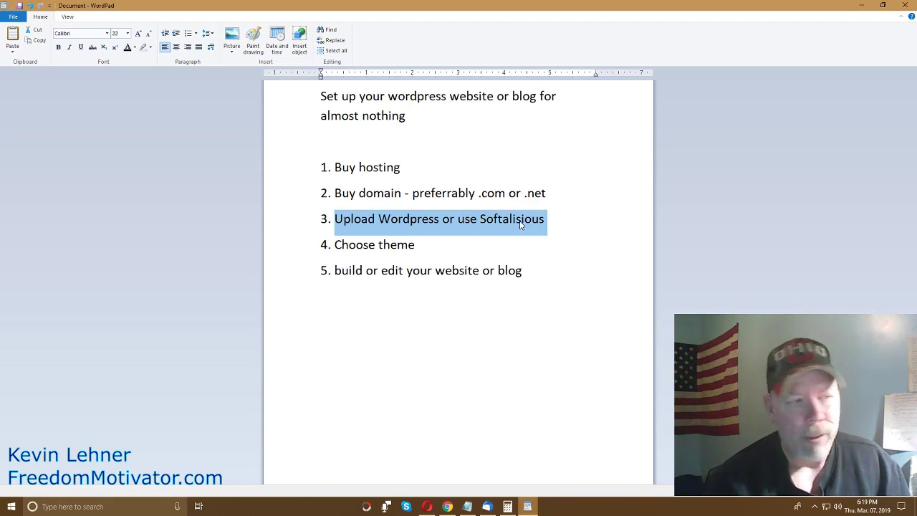
left_click(713, 246)
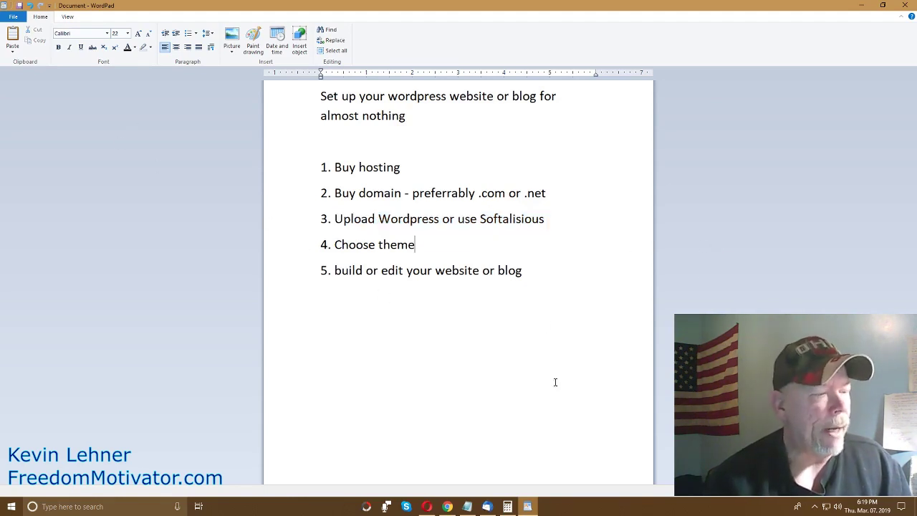
Step: Switch back to Opera and revisit the Lifetime.Hosting and HostGator plan pages
left_click(428, 506)
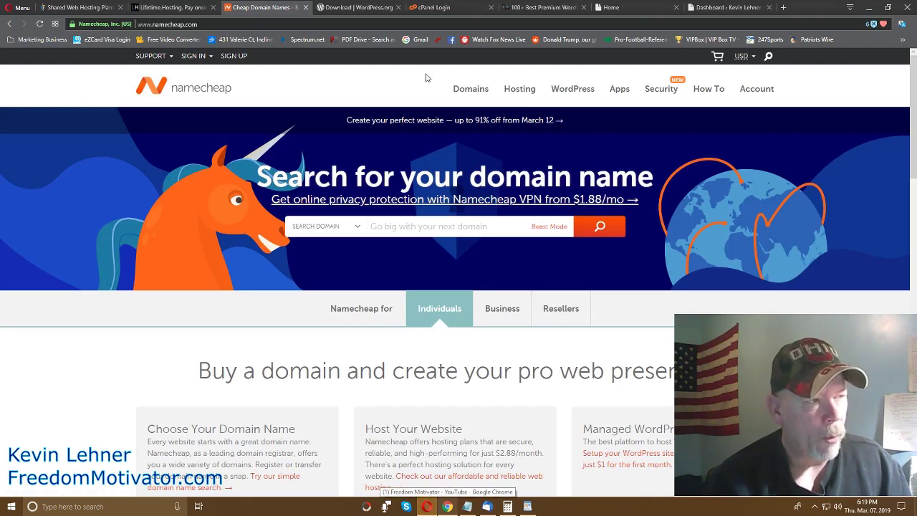
left_click(154, 9)
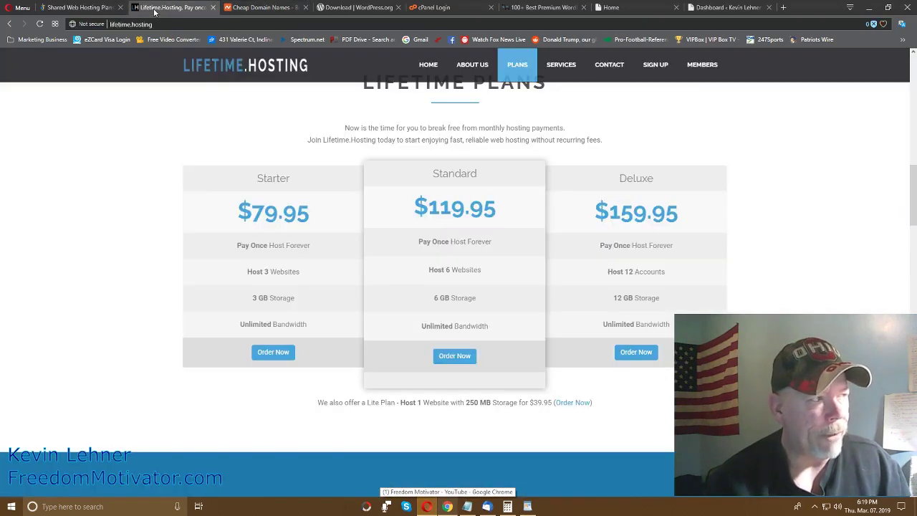
left_click(92, 8)
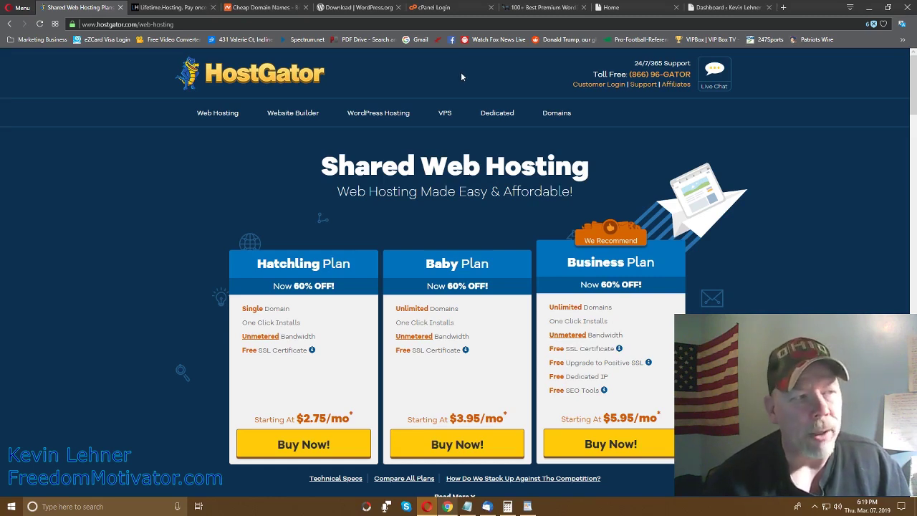
Step: Log in to the hosting account's cPanel with the prefilled credentials and save the password in the browser's password manager
left_click(435, 8)
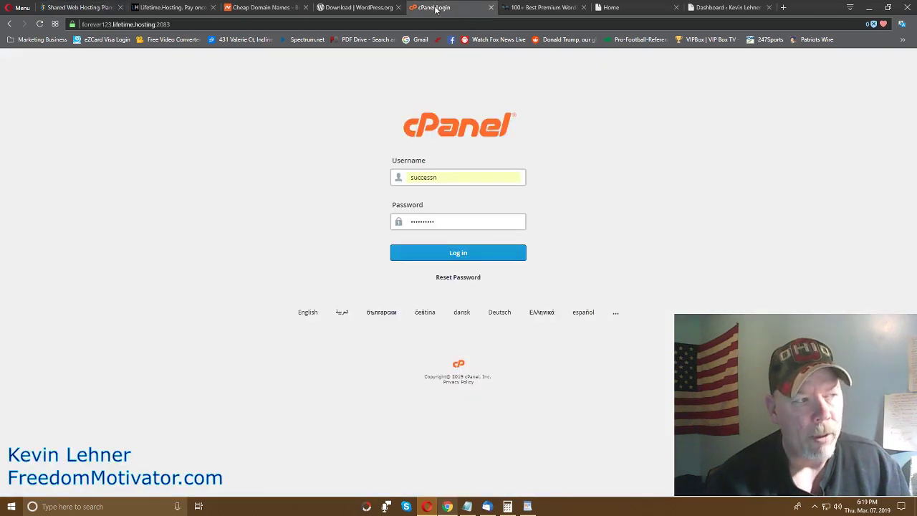
left_click(460, 256)
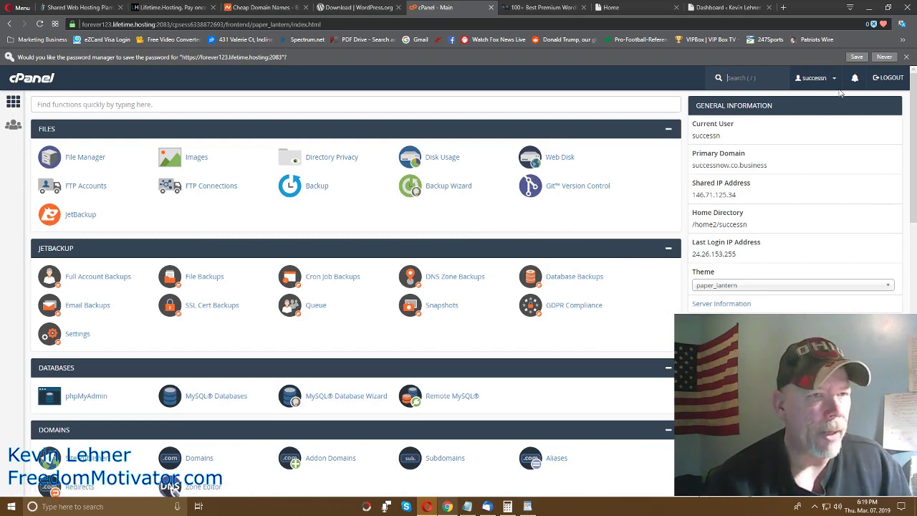
left_click(856, 58)
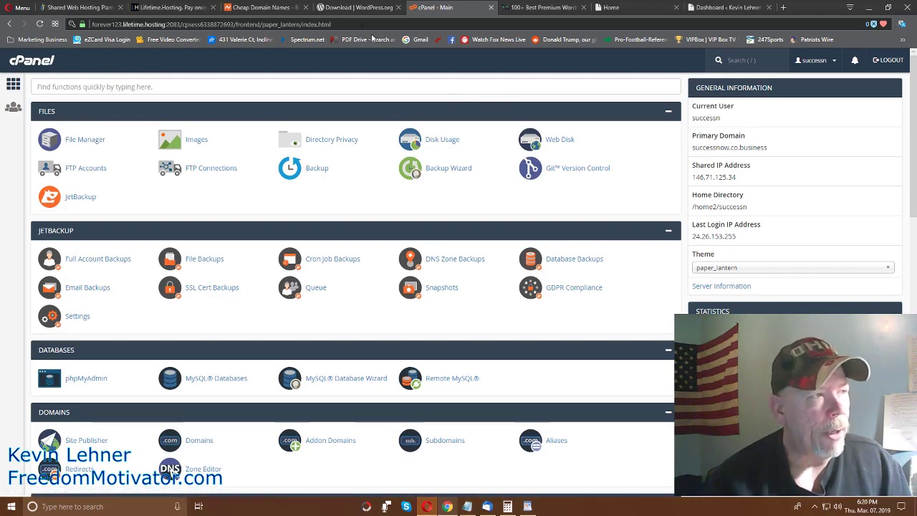
Step: View the WordPress 5.1 download page on WordPress.org and return to the cPanel main page
left_click(361, 8)
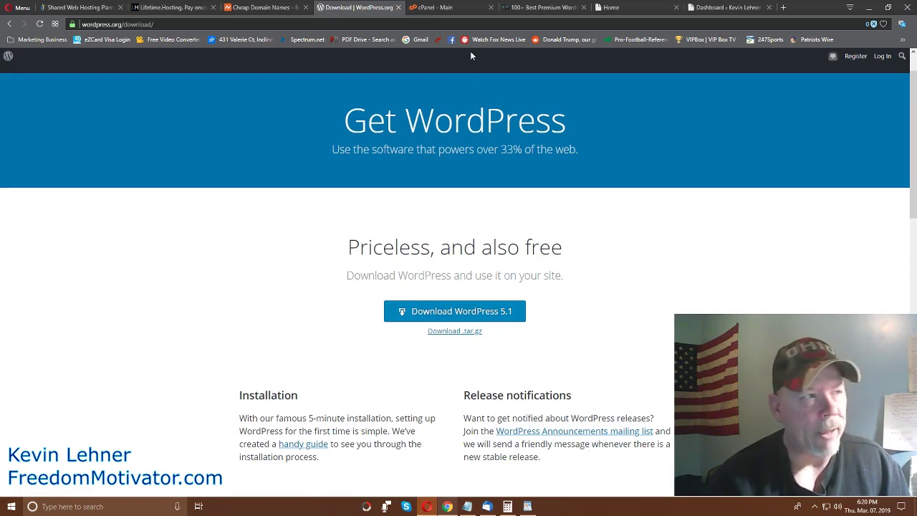
left_click(447, 10)
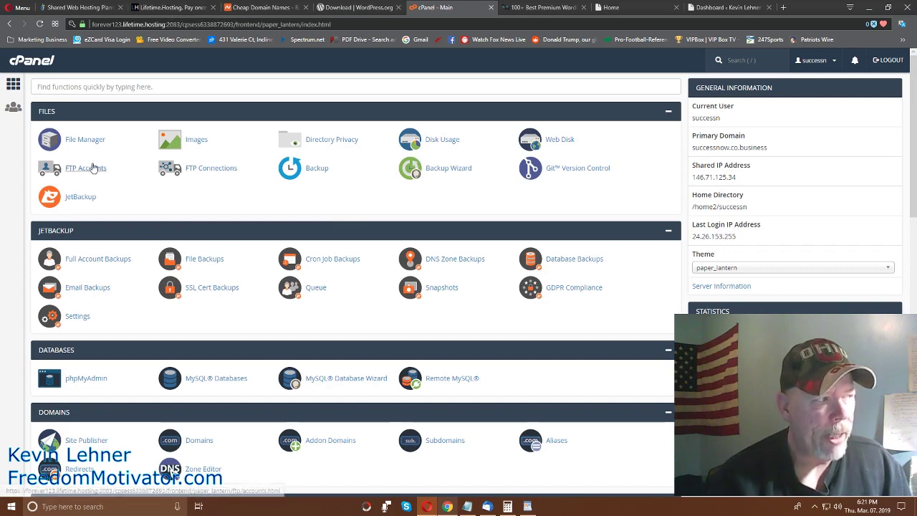
Step: Open the public_html folder in cPanel's File Manager and bring up the file chooser for uploading to it
left_click(85, 140)
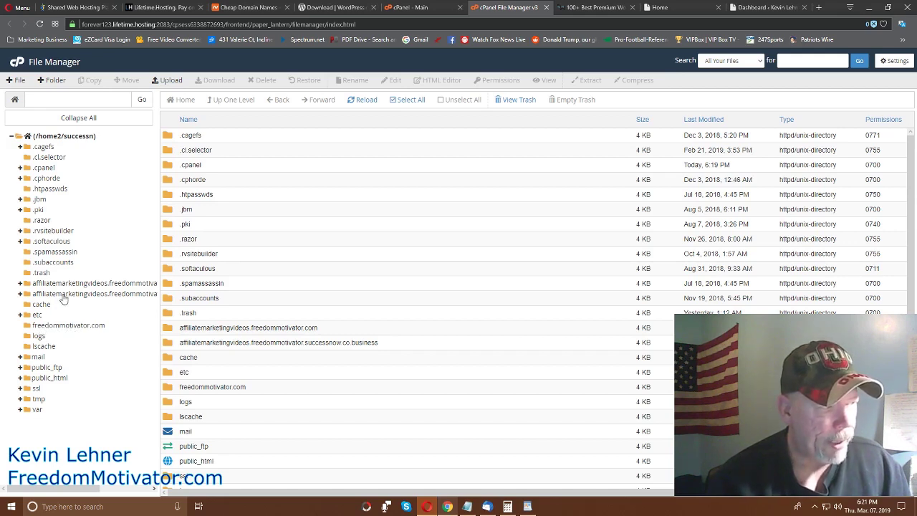
left_click(47, 377)
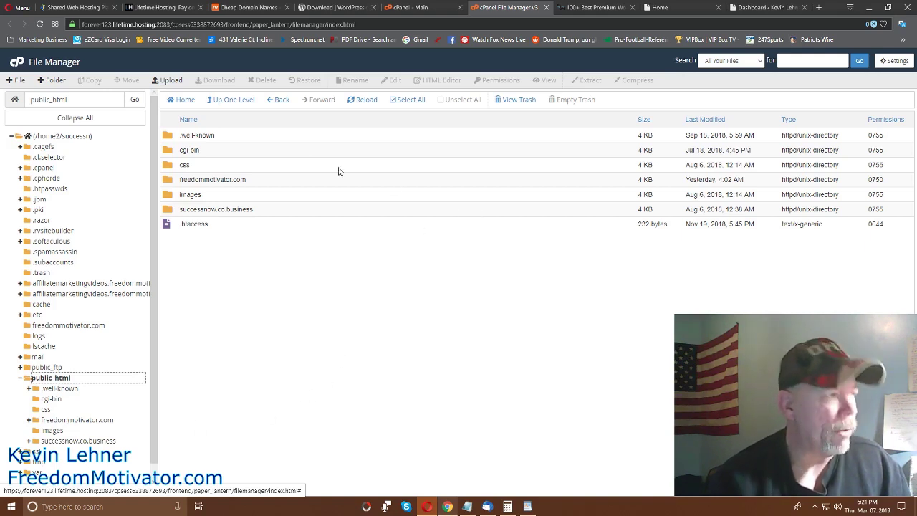
left_click(170, 83)
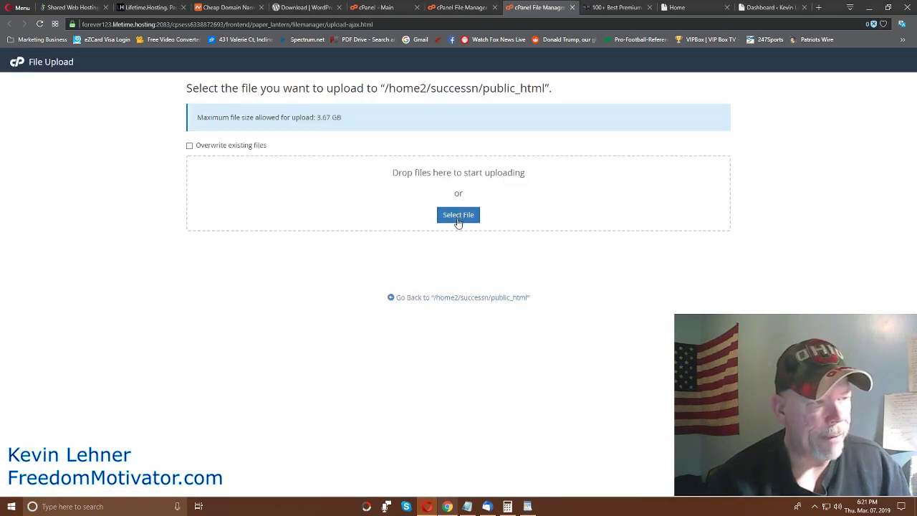
left_click(459, 217)
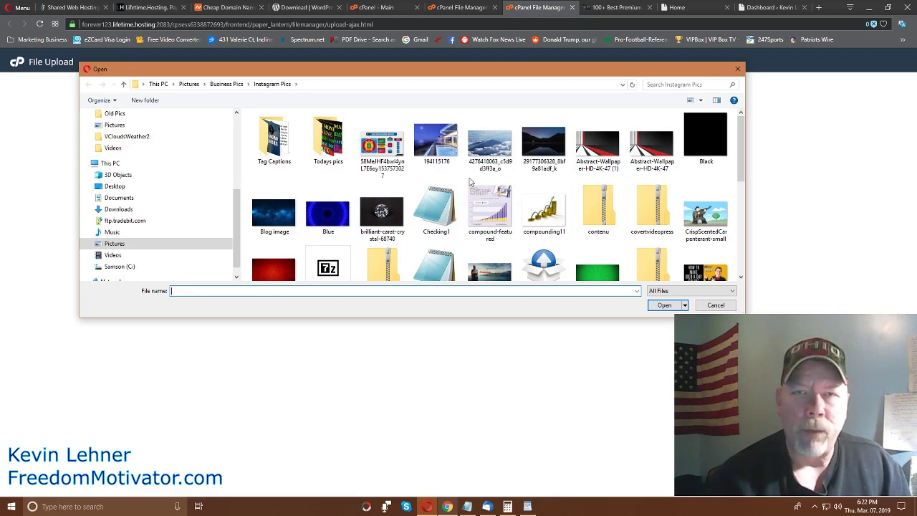
Step: Dismiss the file chooser and revisit the WordPress.org download page before returning to the public_html folder in File Manager
left_click(300, 14)
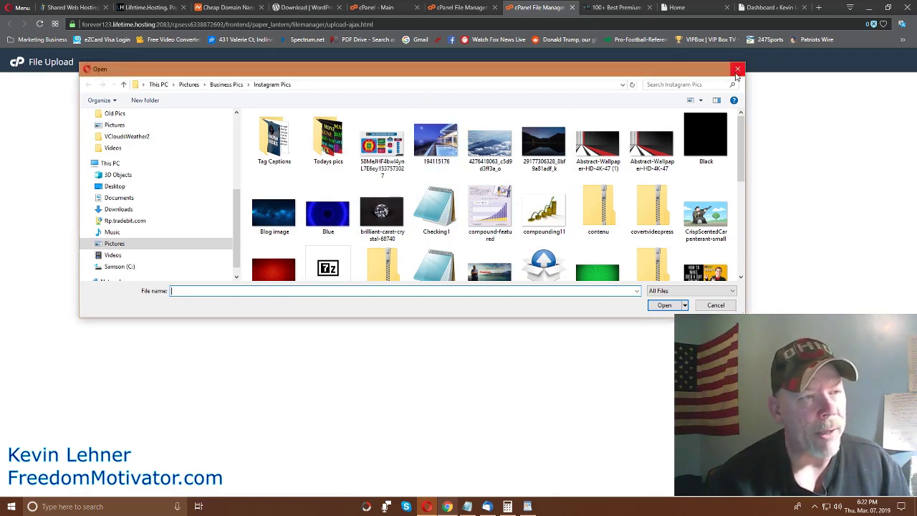
left_click(737, 69)
left_click(304, 8)
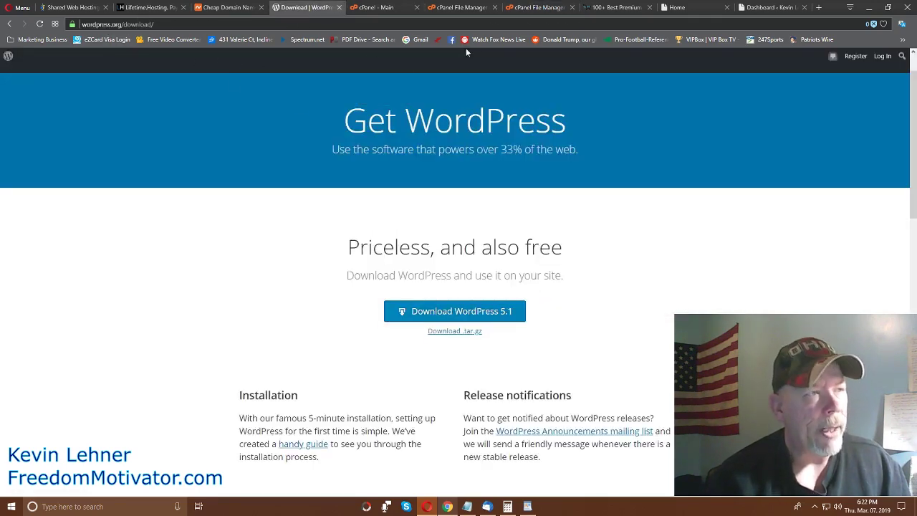
left_click(442, 8)
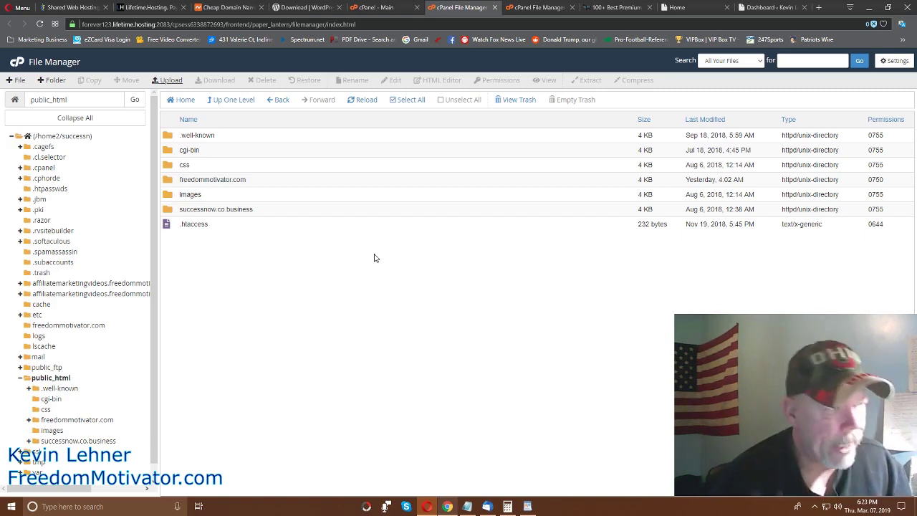
Step: Revisit the Namecheap and cPanel main pages, and close the File Manager page showing public_html
left_click(228, 7)
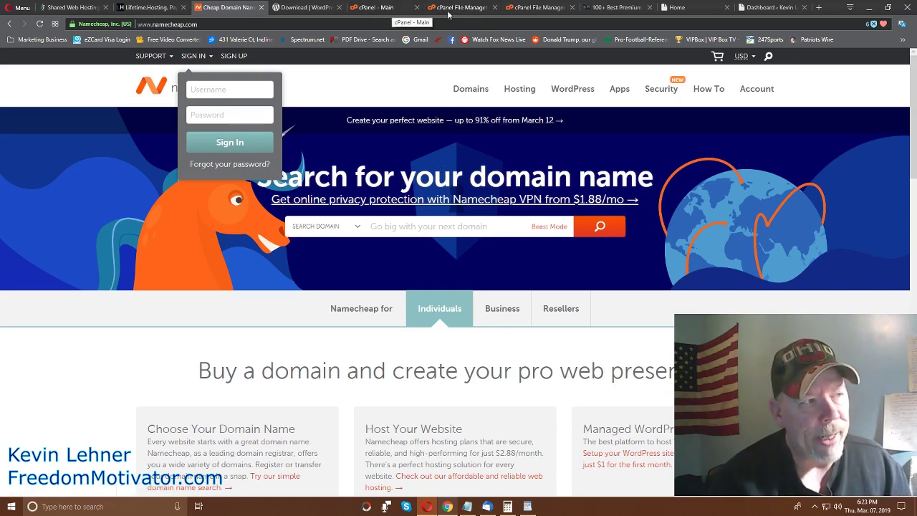
left_click(392, 9)
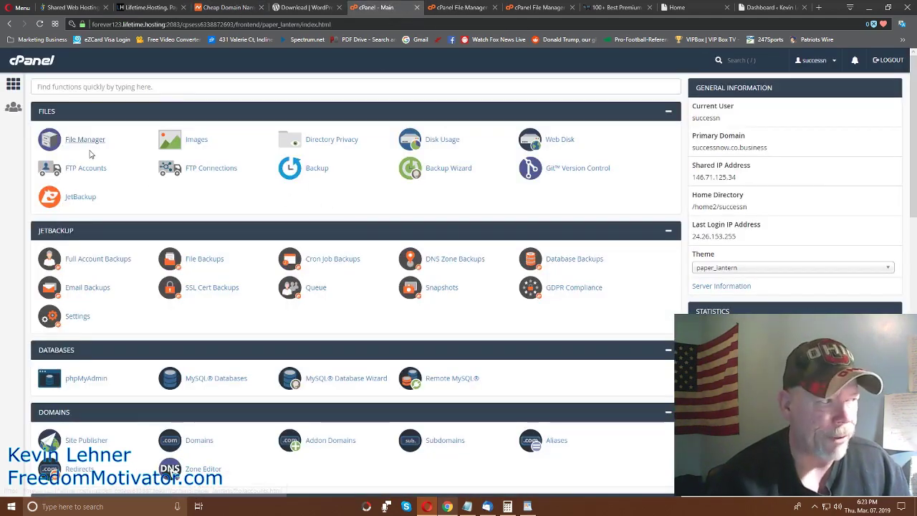
left_click(445, 11)
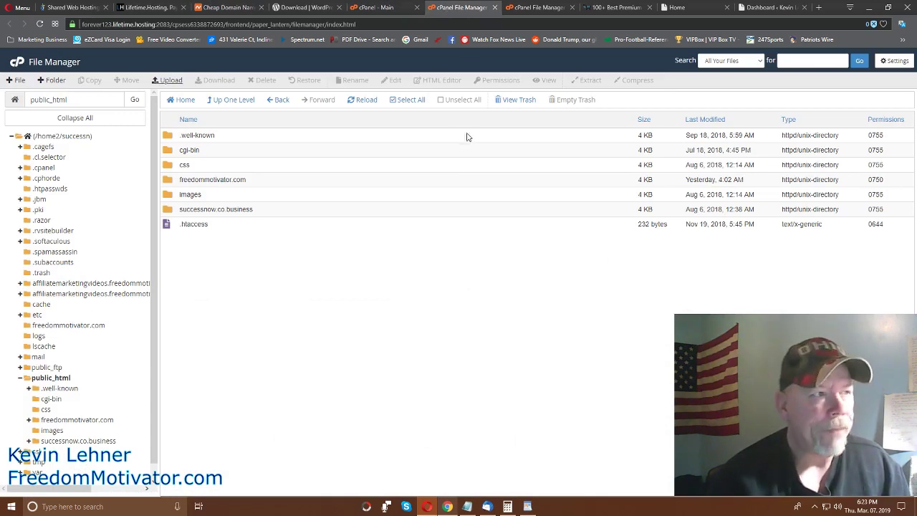
left_click(494, 7)
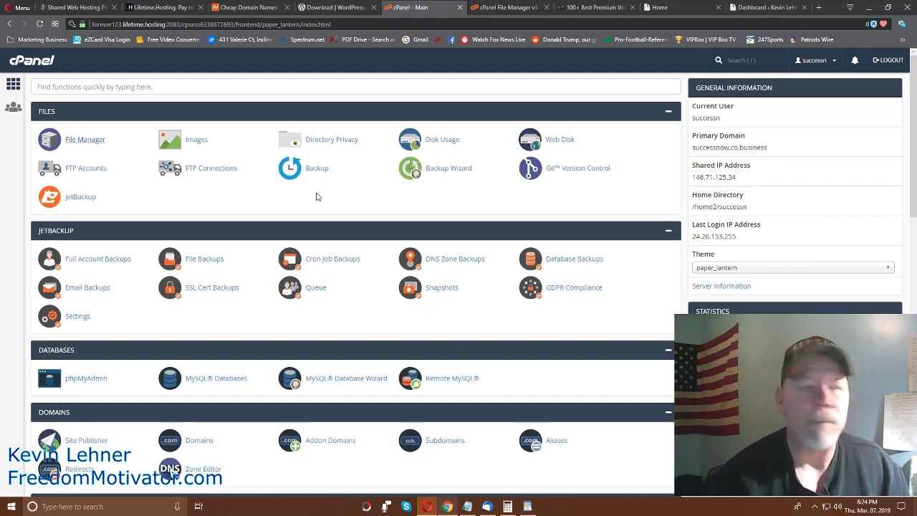
Step: Open the WordPress script page from cPanel's Softaculous Apps Installer section
scroll(333, 209, "down", 1)
scroll(332, 209, "down", 6)
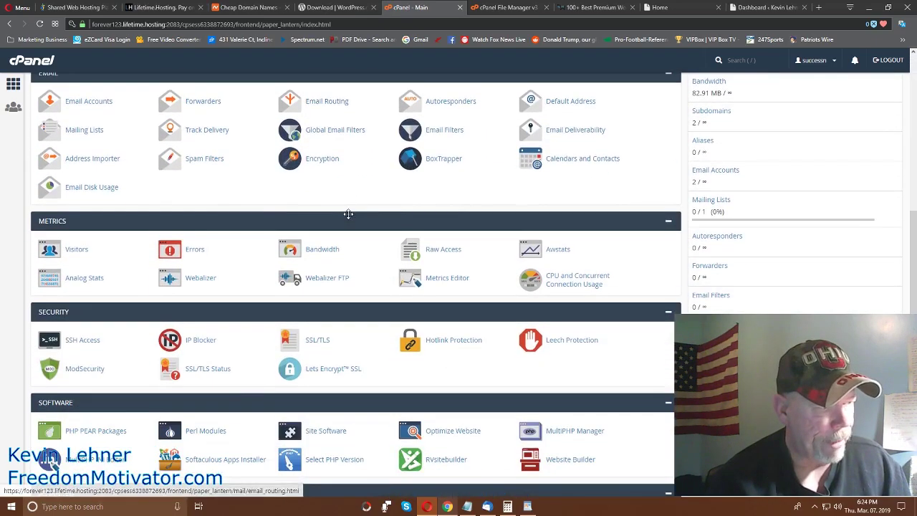
scroll(347, 214, "down", 4)
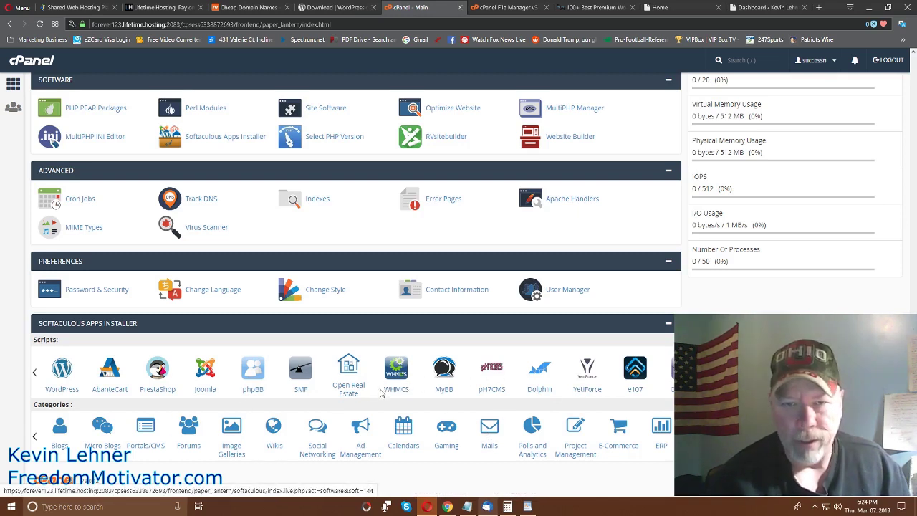
left_click(61, 369)
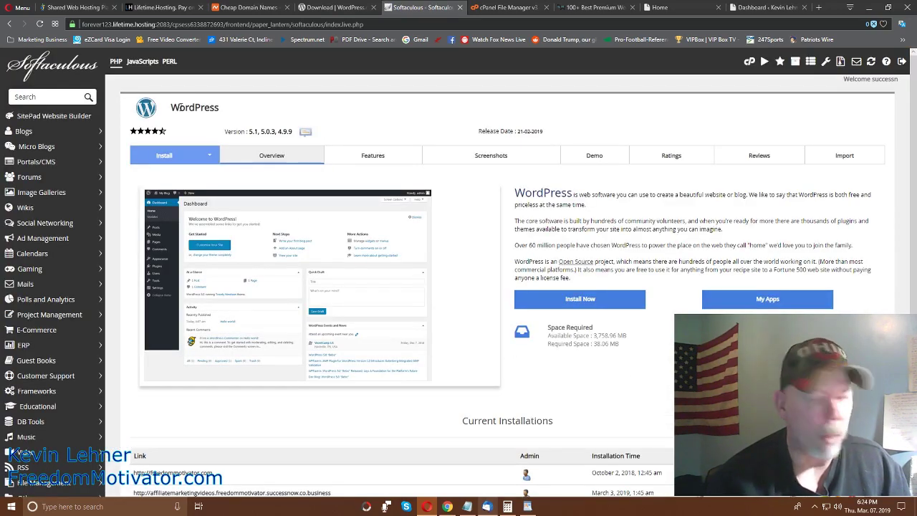
Step: Compare the WordPress.org download page with the Softaculous WordPress page and review its current installations
left_click(322, 7)
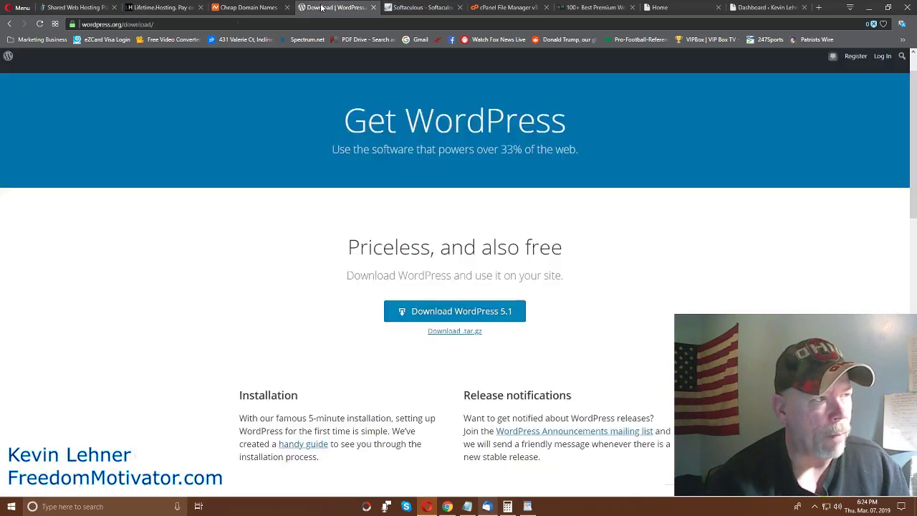
left_click(421, 8)
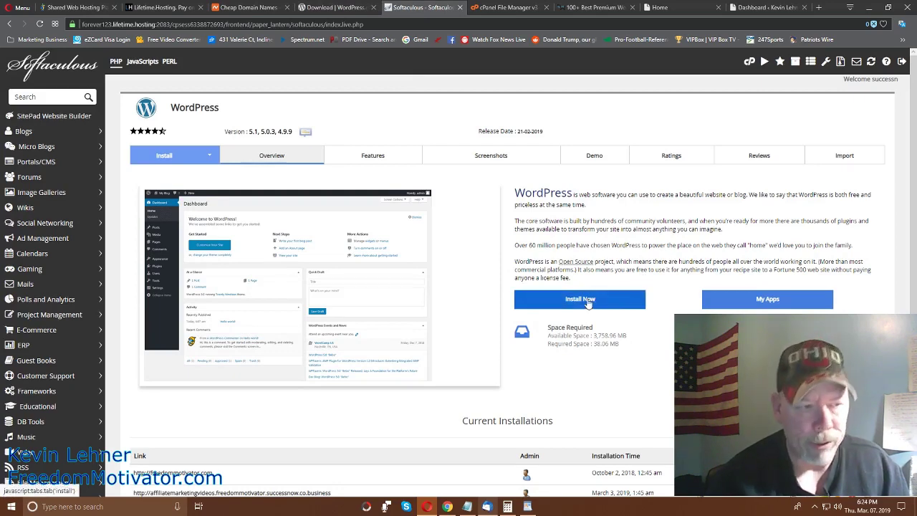
scroll(673, 326, "down", 3)
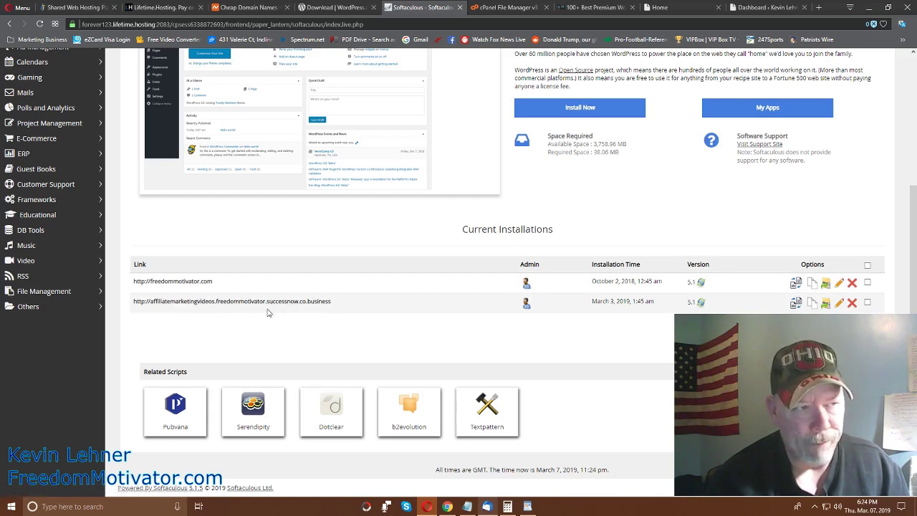
scroll(686, 209, "up", 2)
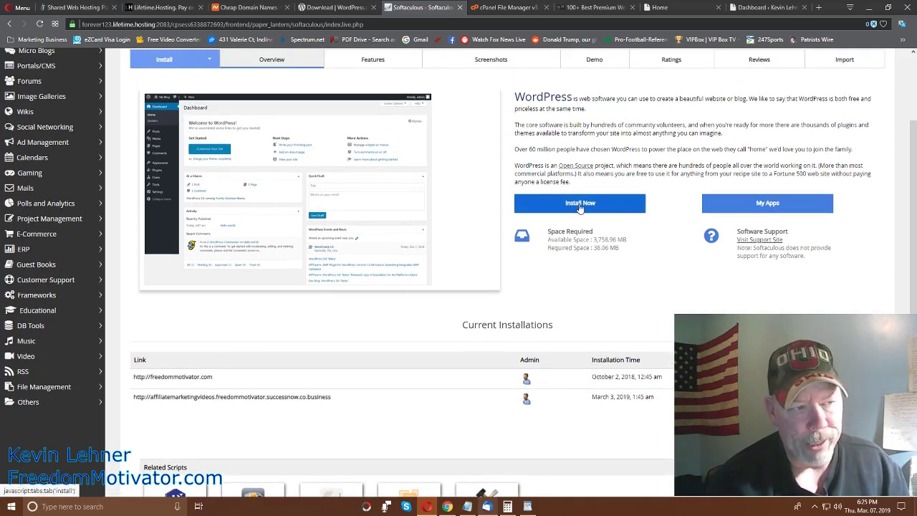
Step: Open the Softaculous WordPress installation form and choose freedommotivator.com as the installation domain
left_click(580, 203)
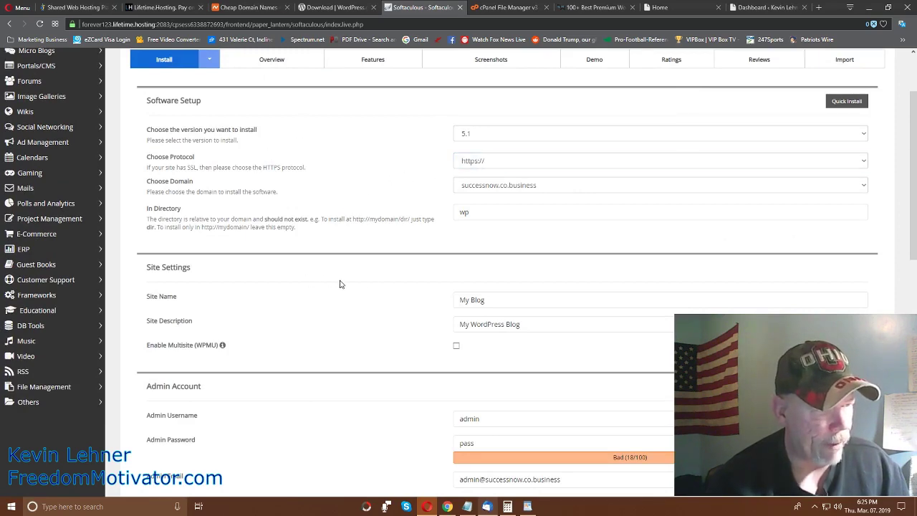
scroll(358, 286, "down", 1)
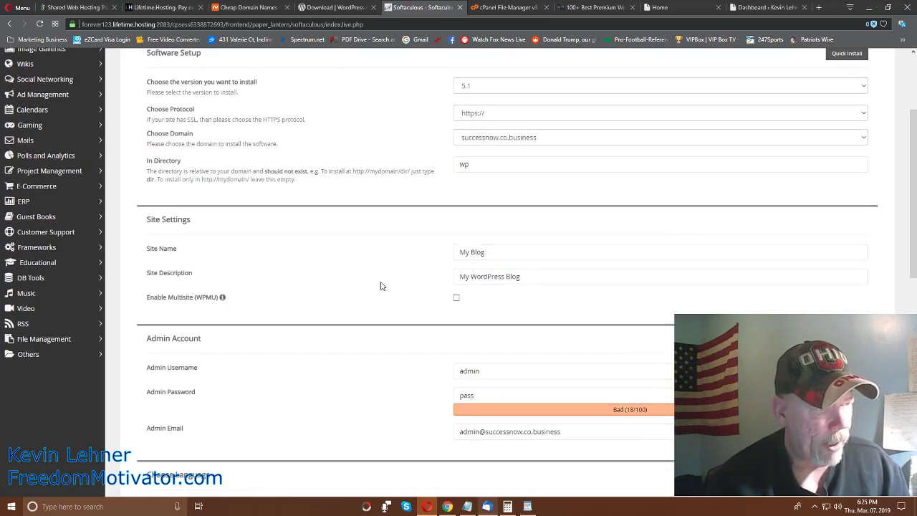
left_click(499, 252)
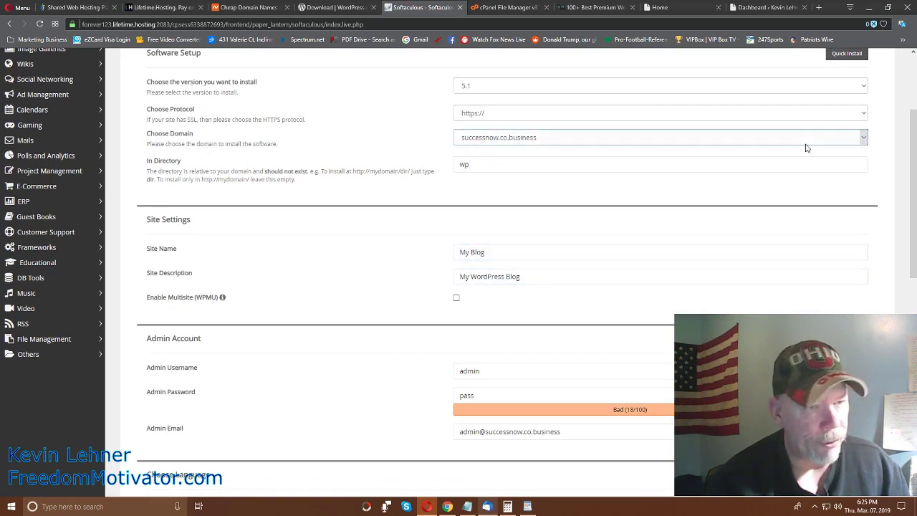
left_click(863, 139)
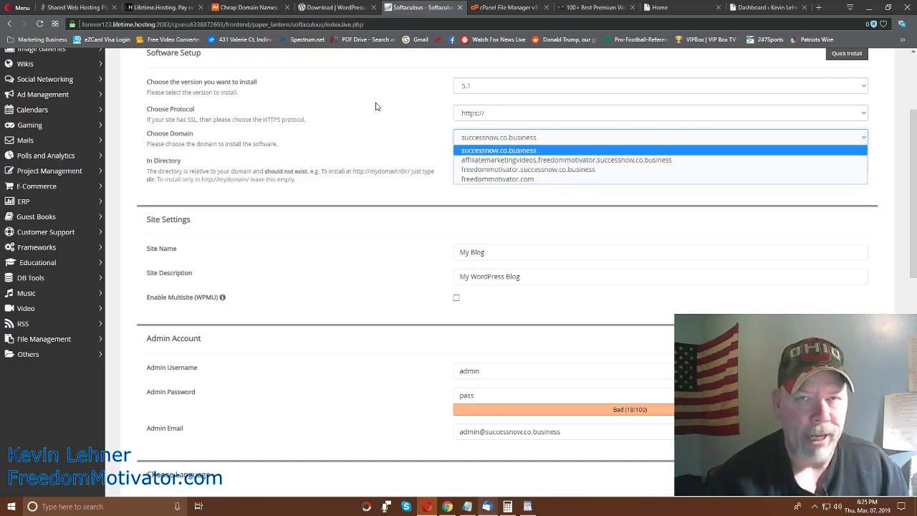
left_click(509, 180)
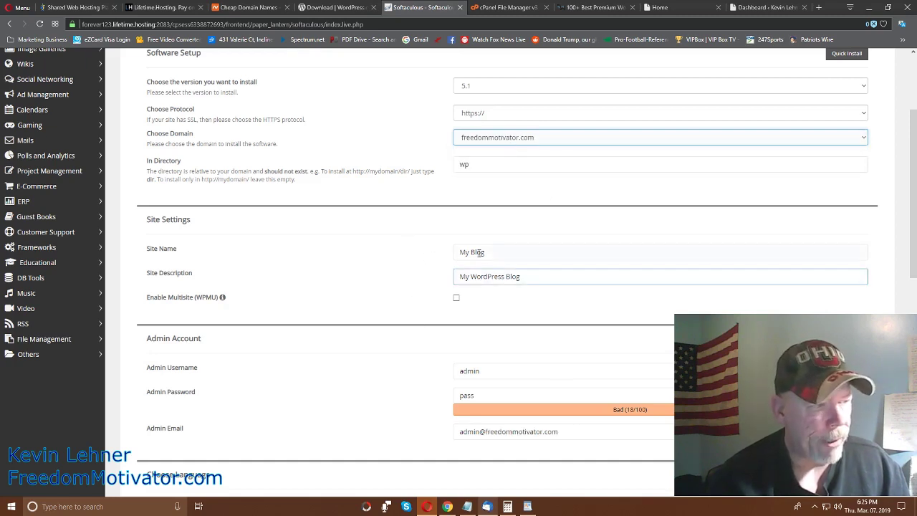
Step: Review the admin username, password and email fields in the installation form's Admin Account section
scroll(422, 262, "down", 1)
scroll(422, 262, "down", 3)
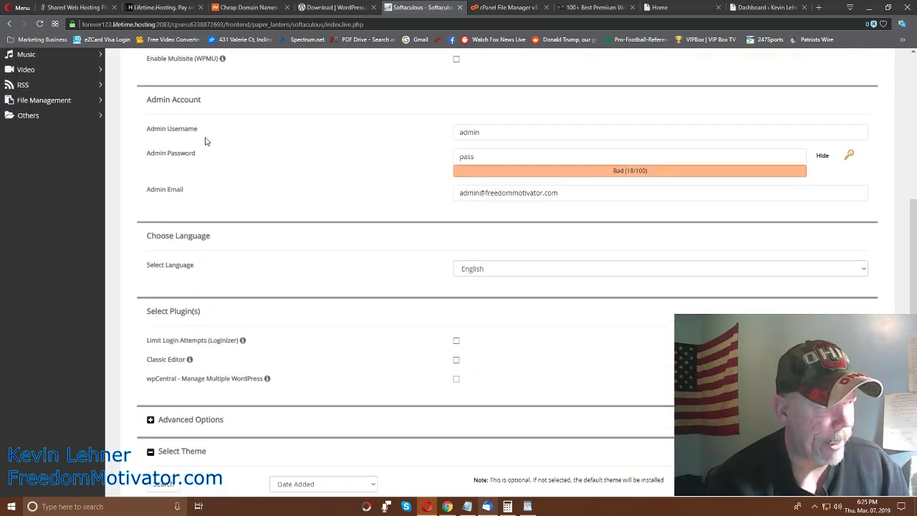
left_click(478, 158)
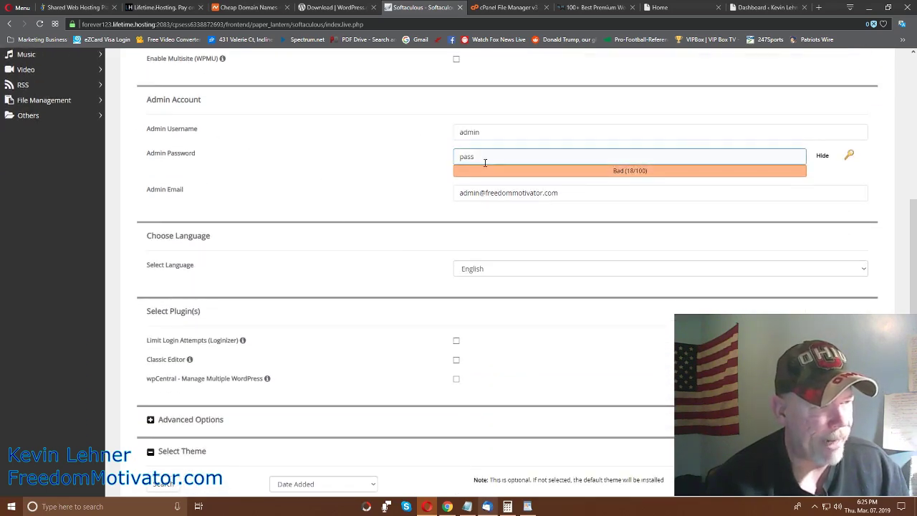
left_click(159, 192)
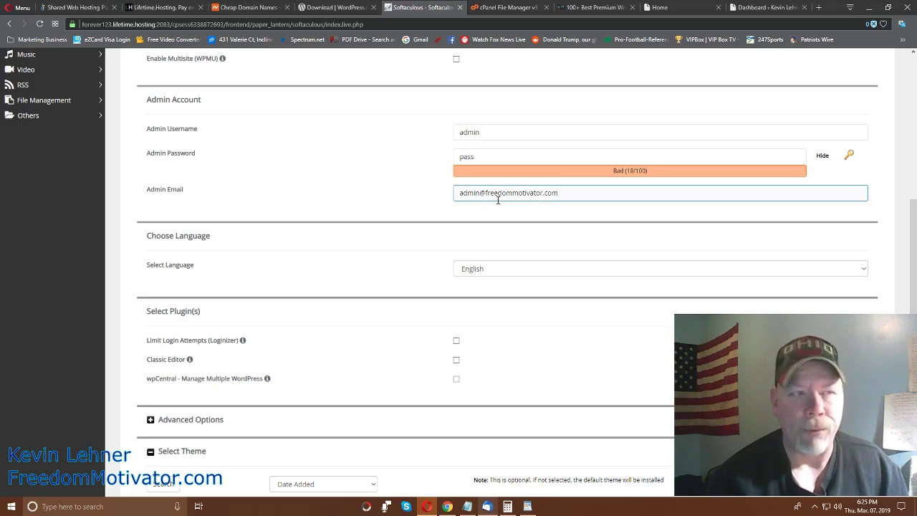
left_click(513, 210)
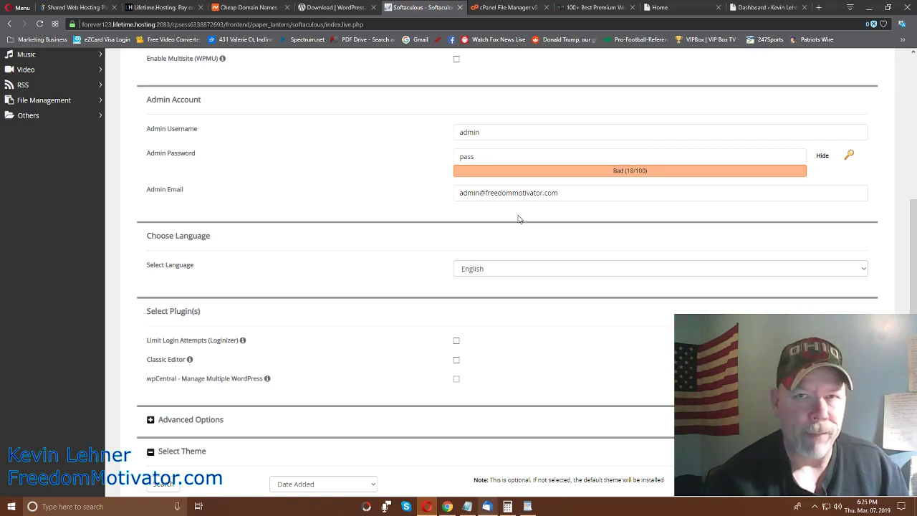
left_click(493, 194)
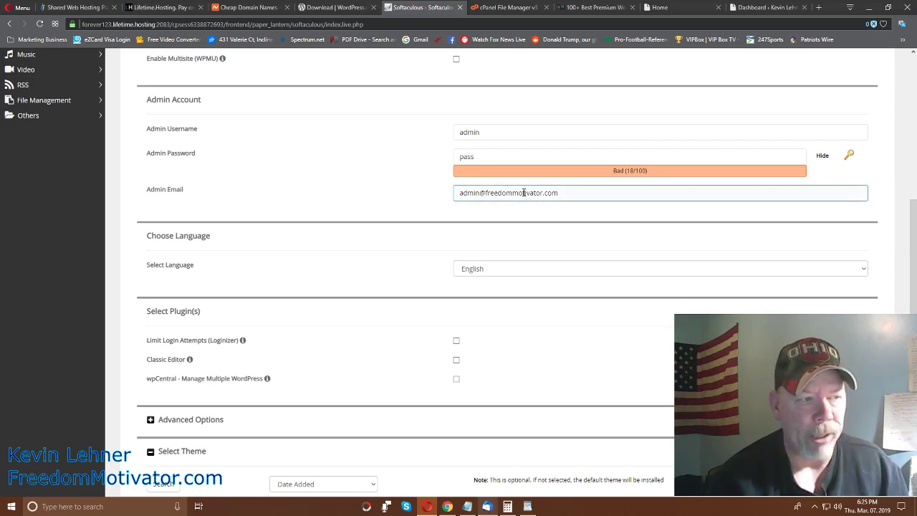
left_click(462, 242)
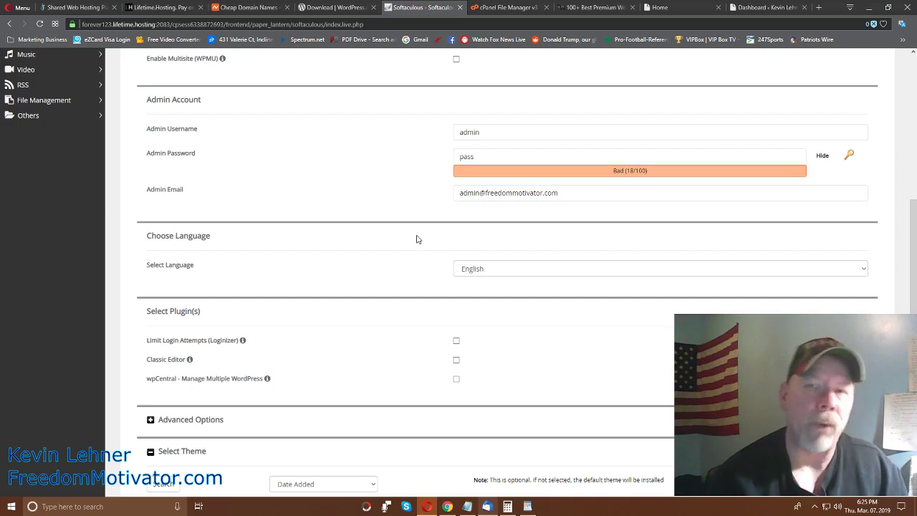
Step: Examine the installation form's language choices, optional plugins and selectable themes down to the Install option
scroll(420, 247, "down", 3)
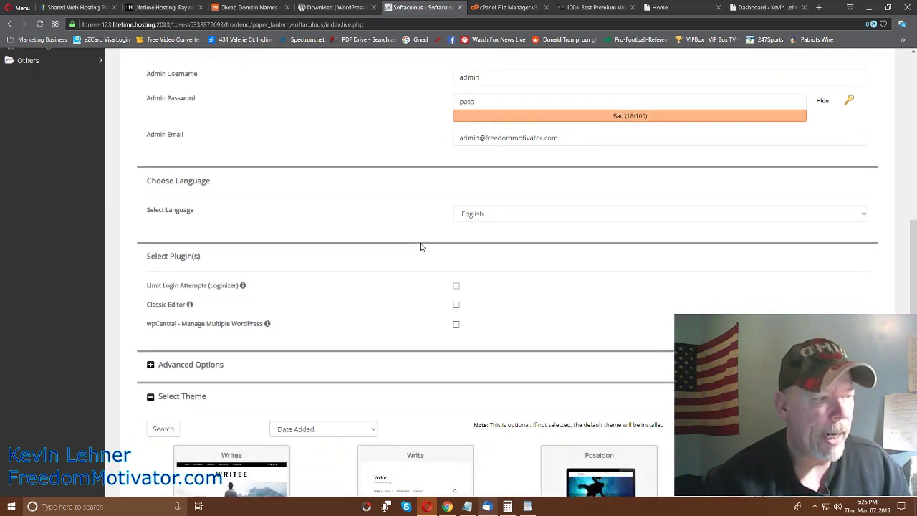
left_click(507, 174)
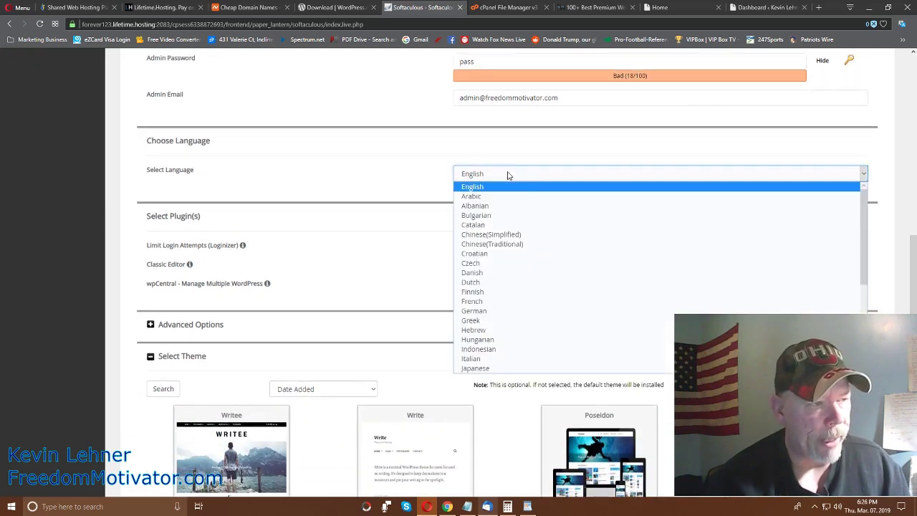
left_click(508, 175)
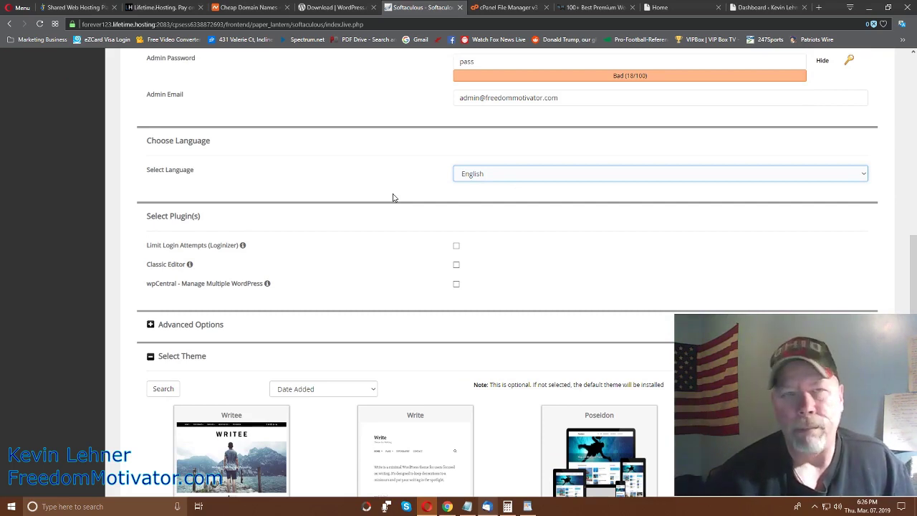
scroll(393, 197, "up", 1)
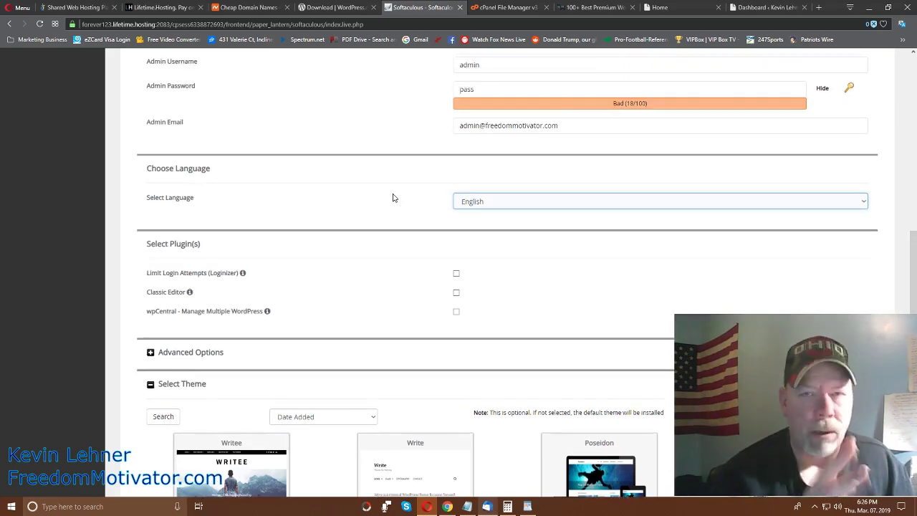
scroll(410, 242, "down", 2)
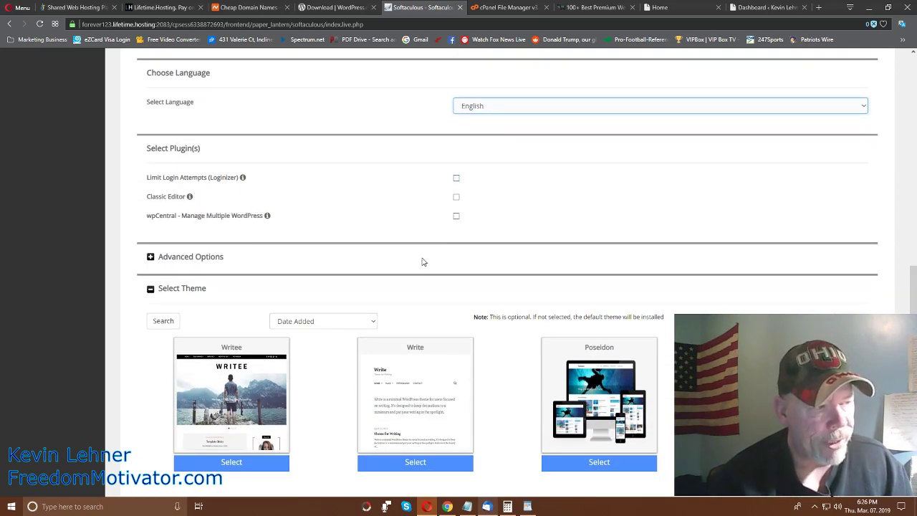
scroll(459, 247, "down", 2)
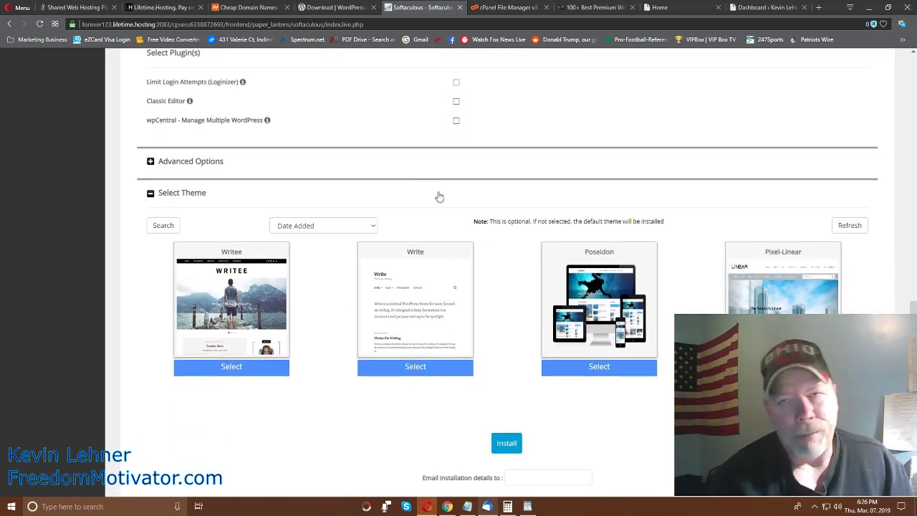
Step: Load another set of themes in the installation form's Select Theme section and look them over down to the Install option
scroll(452, 196, "down", 1)
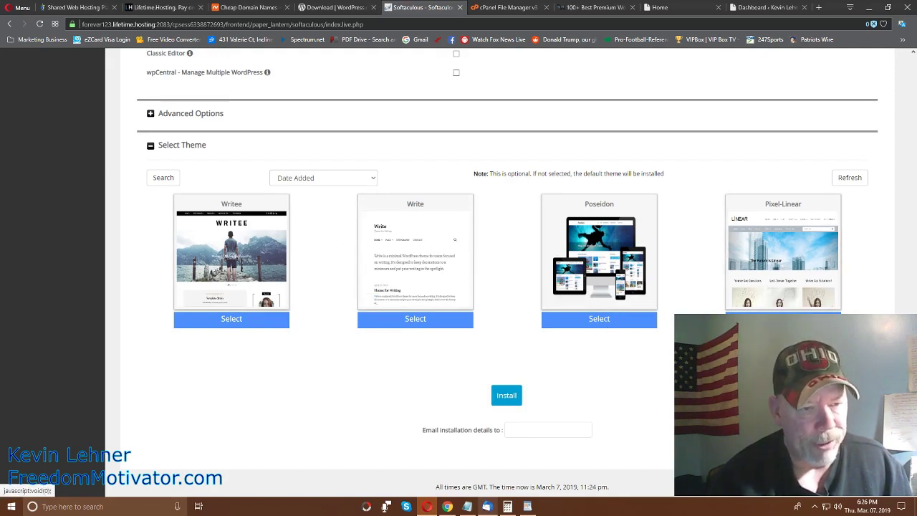
left_click(849, 177)
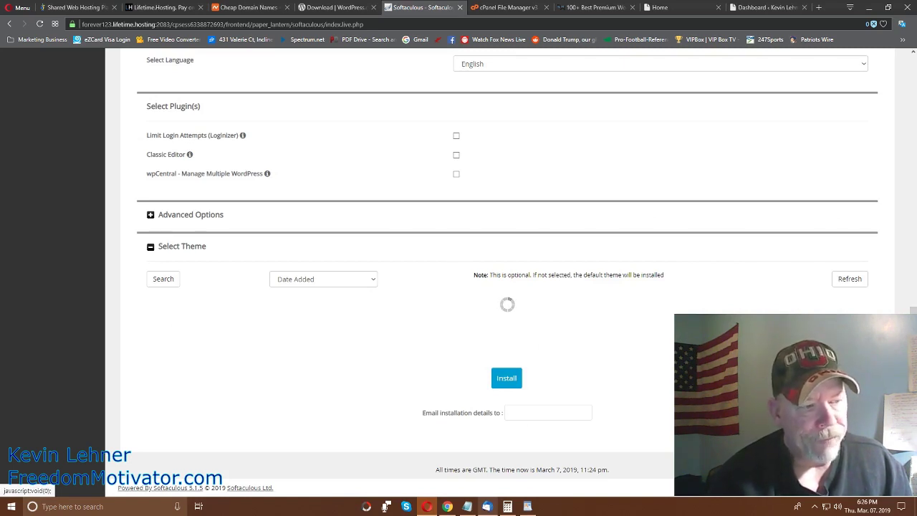
scroll(507, 425, "down", 2)
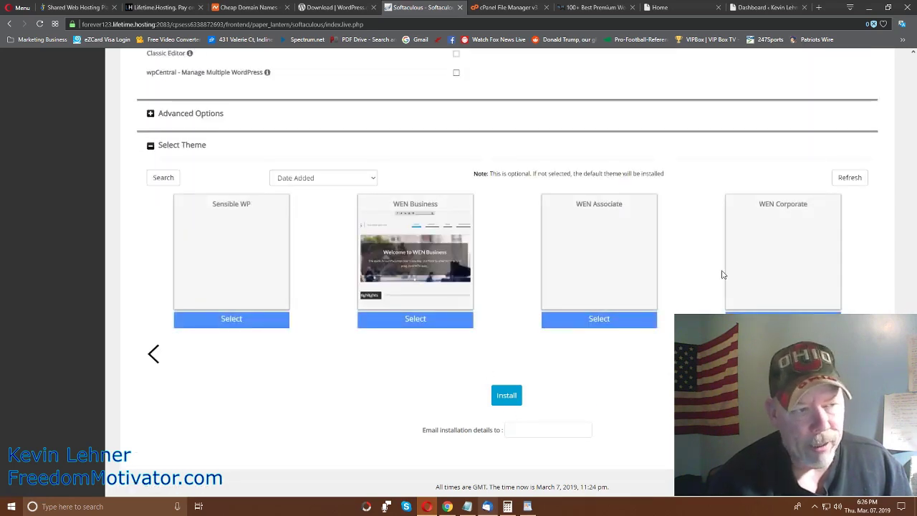
left_click(532, 423)
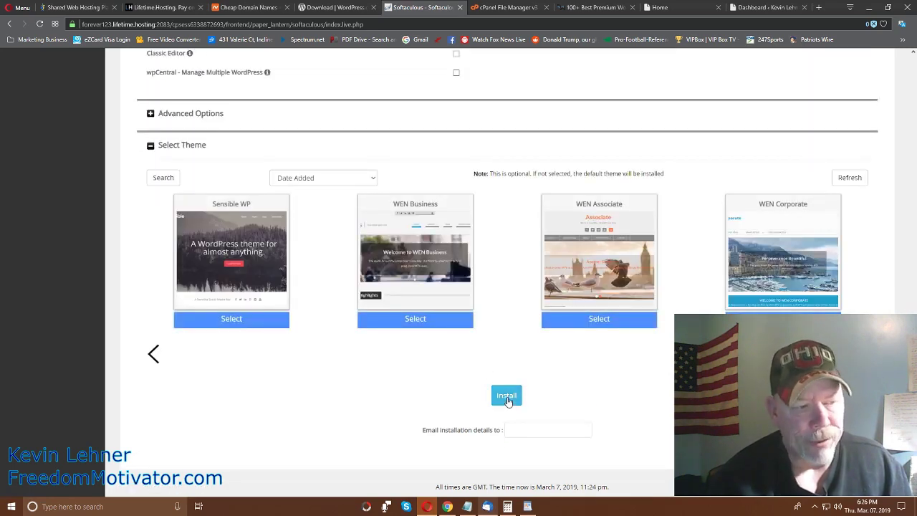
Step: Expand the installation form's Advanced Options and examine the Database Name and Table Prefix fields
scroll(573, 336, "up", 5)
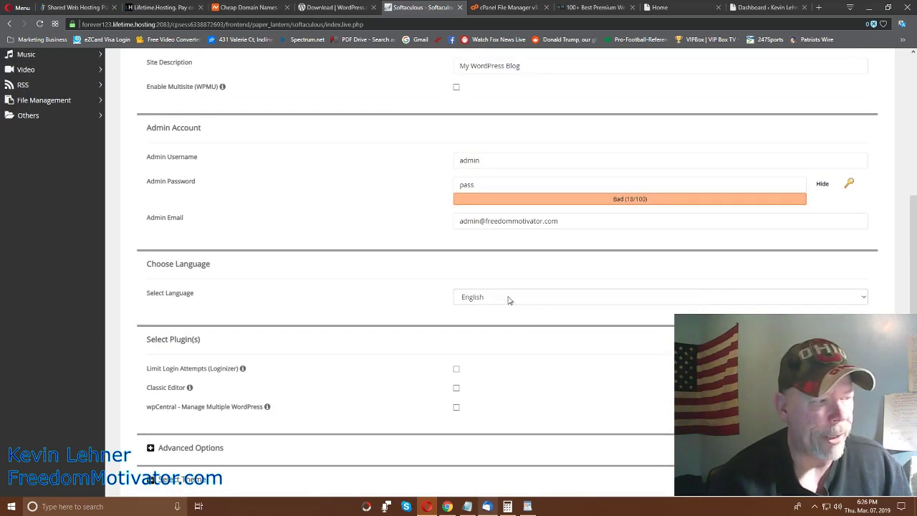
scroll(507, 301, "down", 2)
left_click(150, 304)
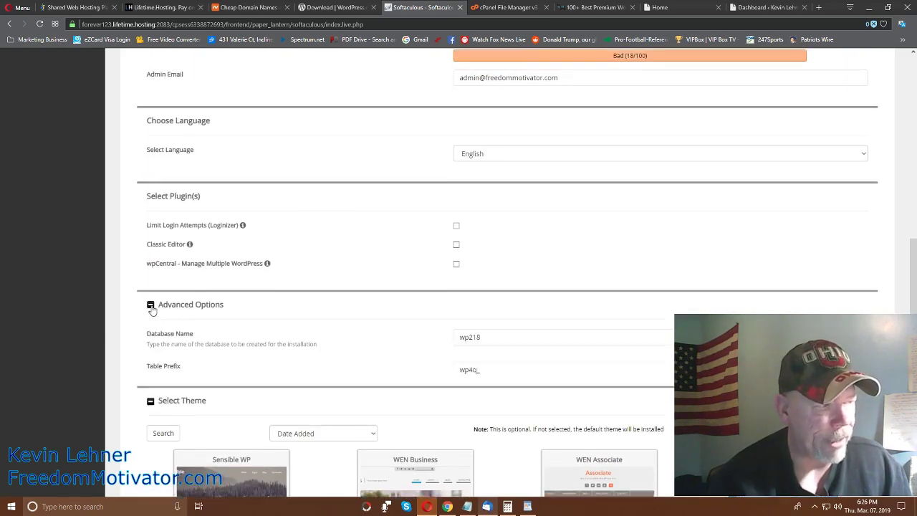
scroll(262, 321, "down", 2)
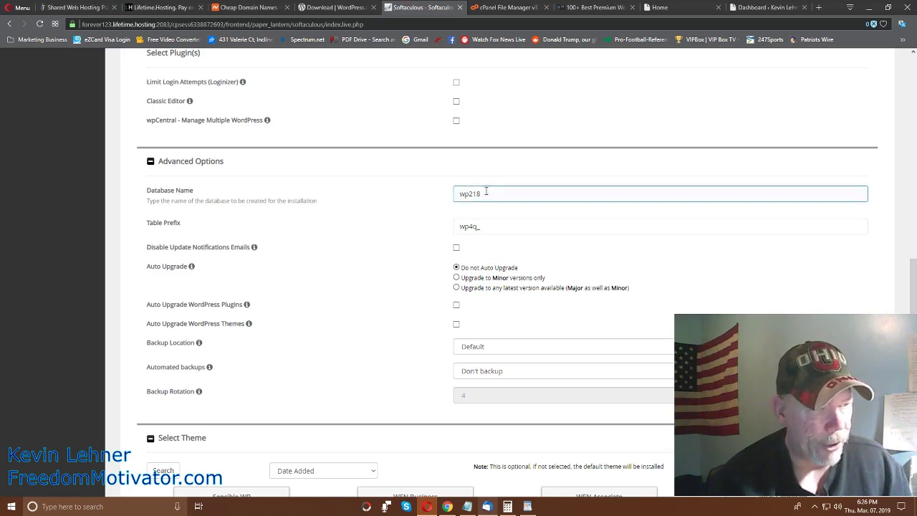
left_click(475, 229)
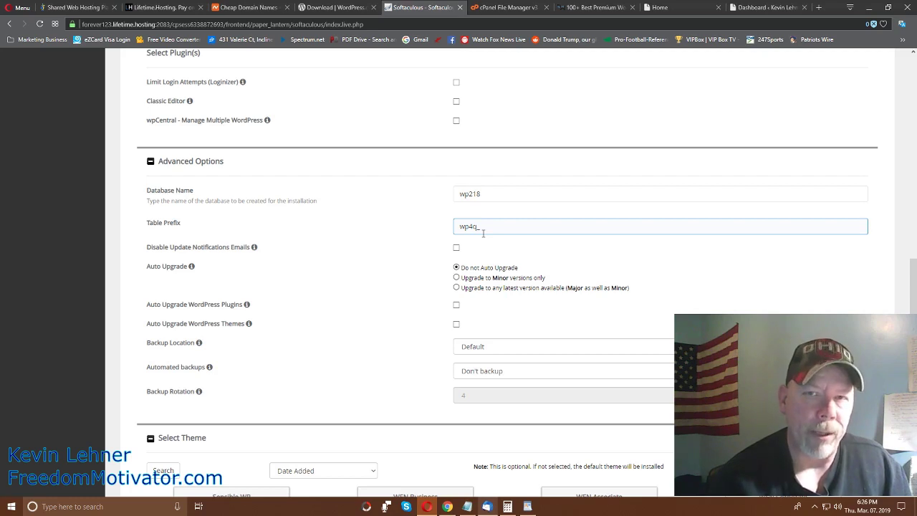
left_click(340, 270)
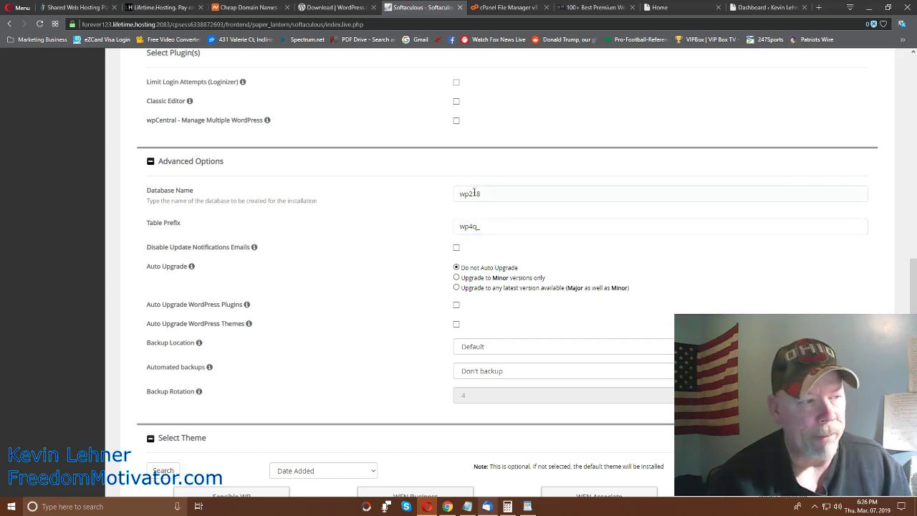
left_click(478, 192)
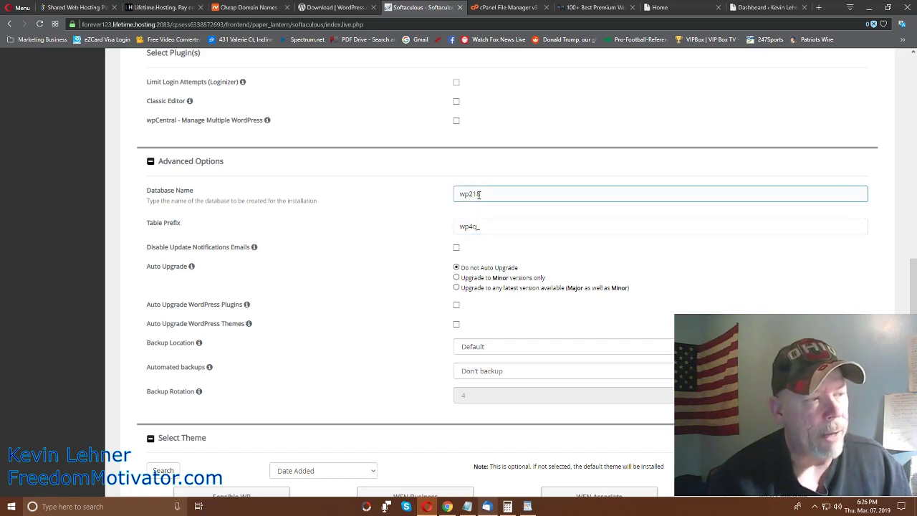
left_click(231, 146)
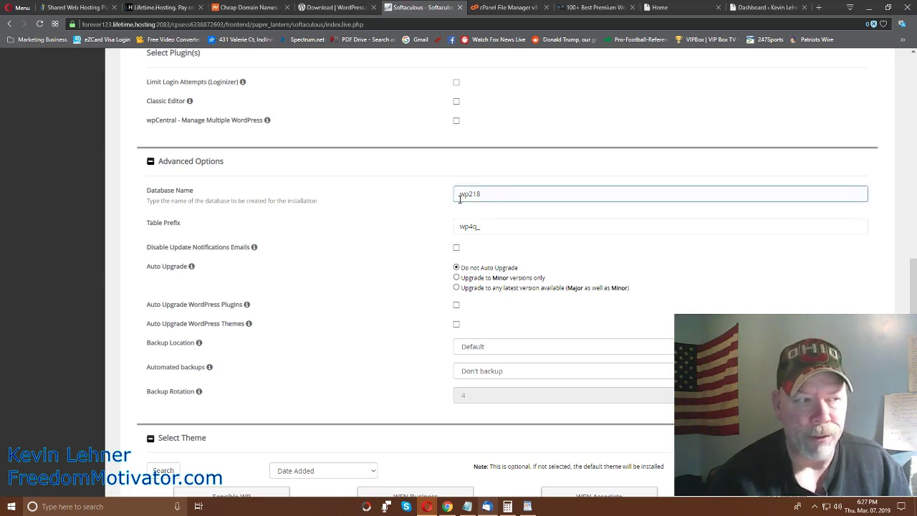
left_click(491, 194)
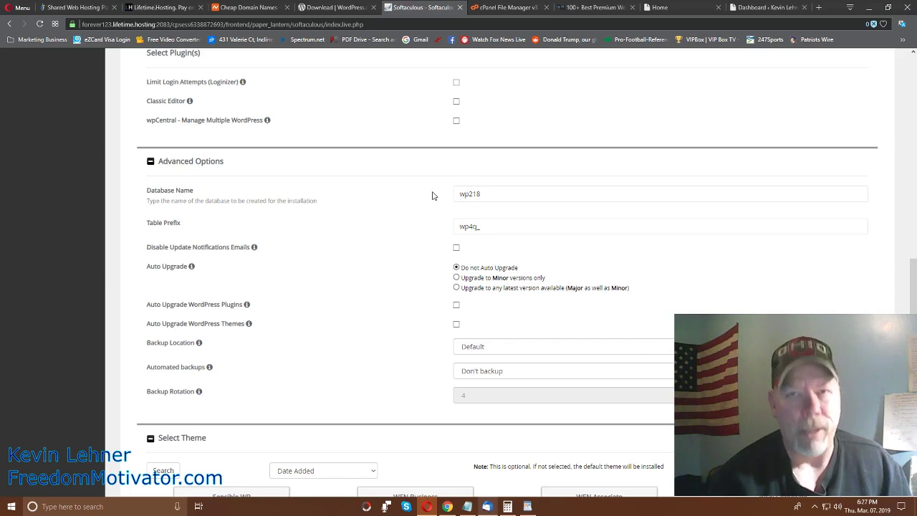
Step: Review the auto-upgrade, backup and theme options, and recheck the software setup, site settings and admin account sections
scroll(432, 196, "down", 1)
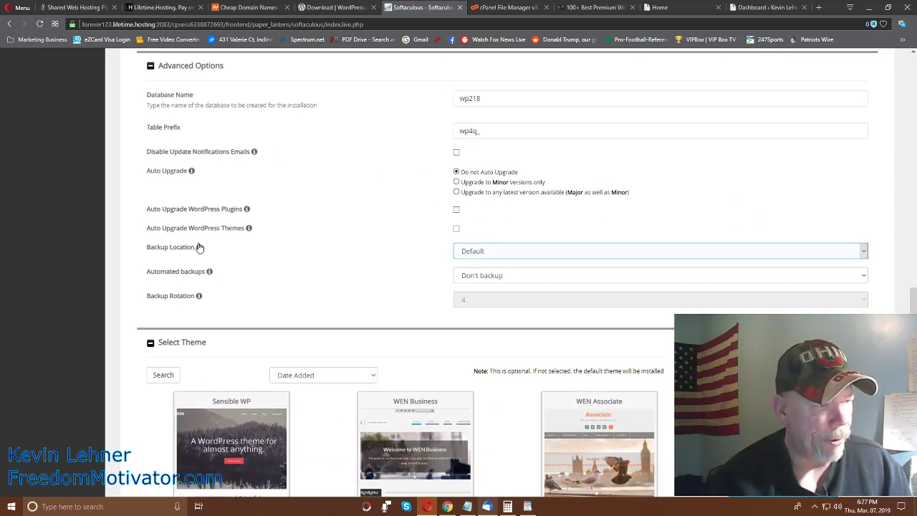
scroll(189, 190, "down", 2)
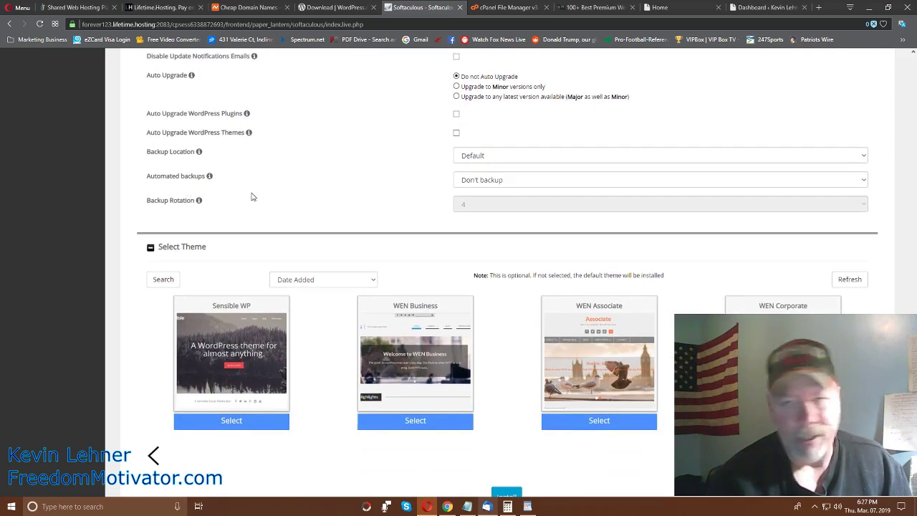
scroll(394, 249, "down", 1)
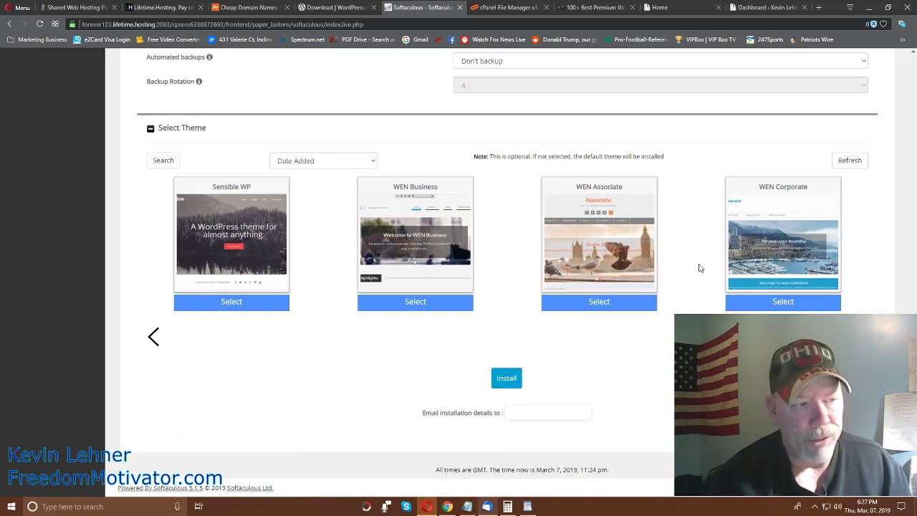
scroll(502, 169, "up", 1)
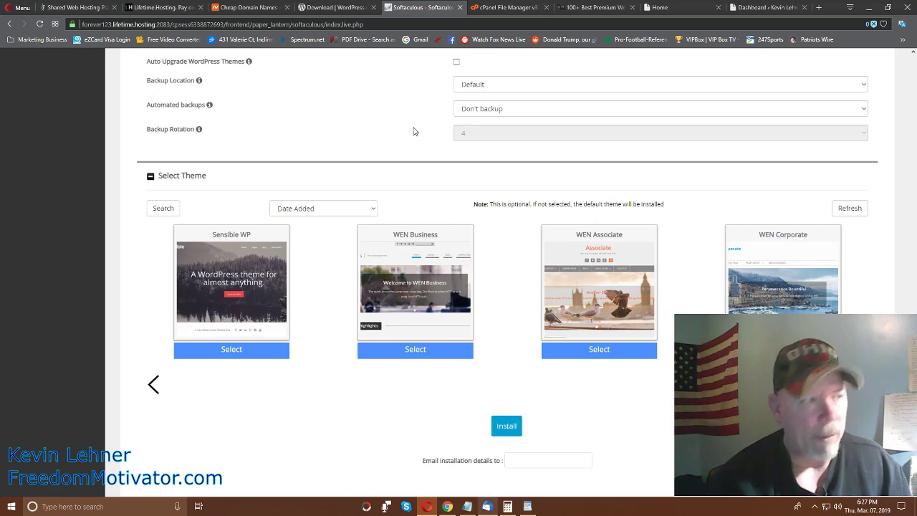
scroll(416, 133, "up", 15)
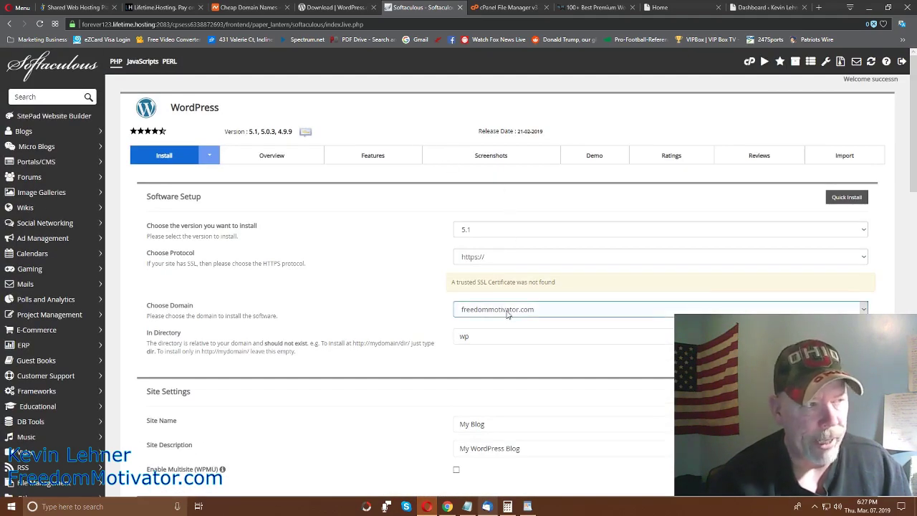
scroll(361, 231, "down", 2)
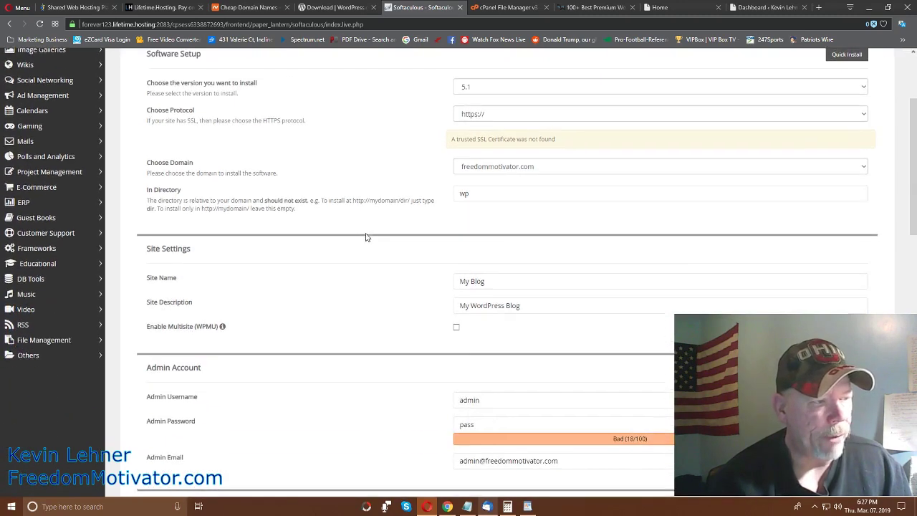
scroll(382, 273, "down", 3)
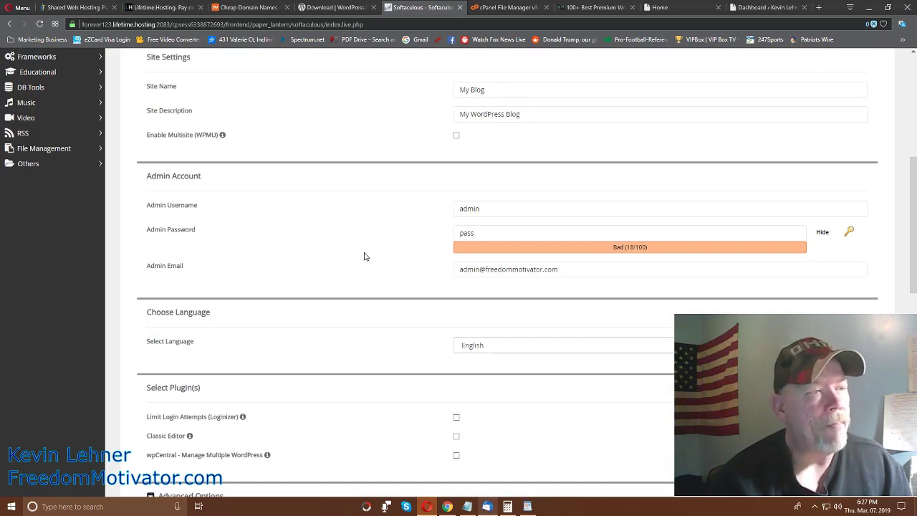
scroll(364, 256, "up", 5)
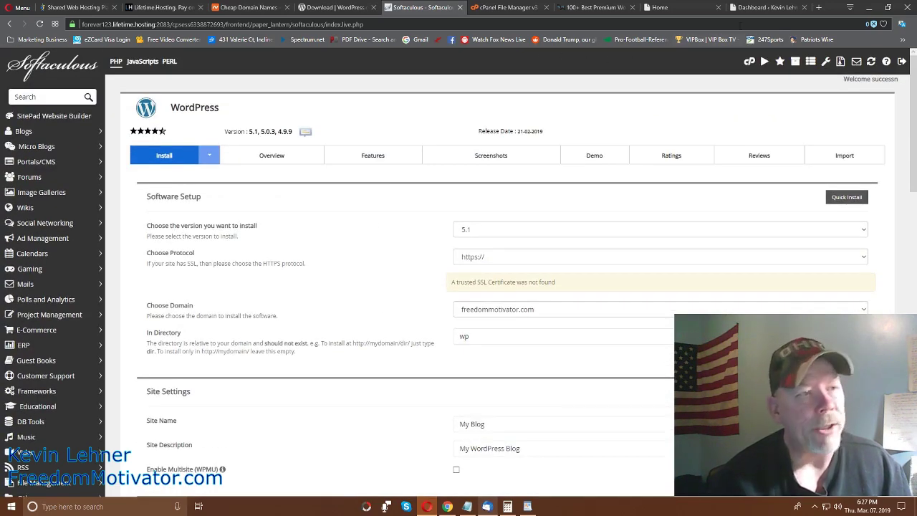
Step: Check the site's WordPress dashboard, and switch to the WordPad outline to highlight the "Choose theme" item
left_click(770, 8)
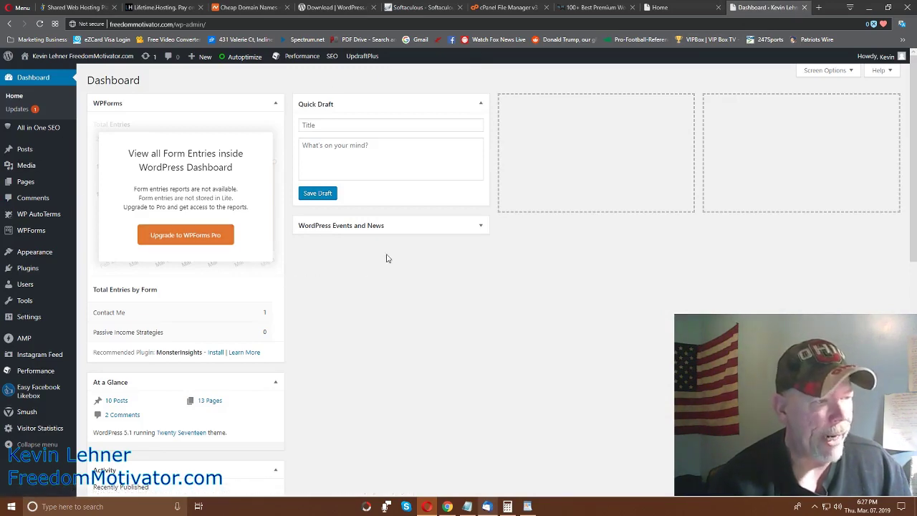
left_click(528, 507)
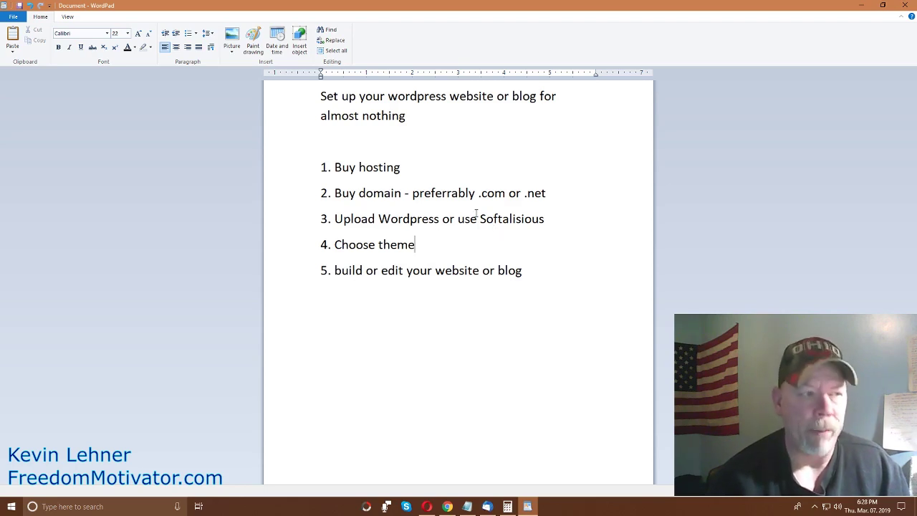
double_click(399, 244)
left_click_drag(399, 244, 348, 243)
left_click(638, 344)
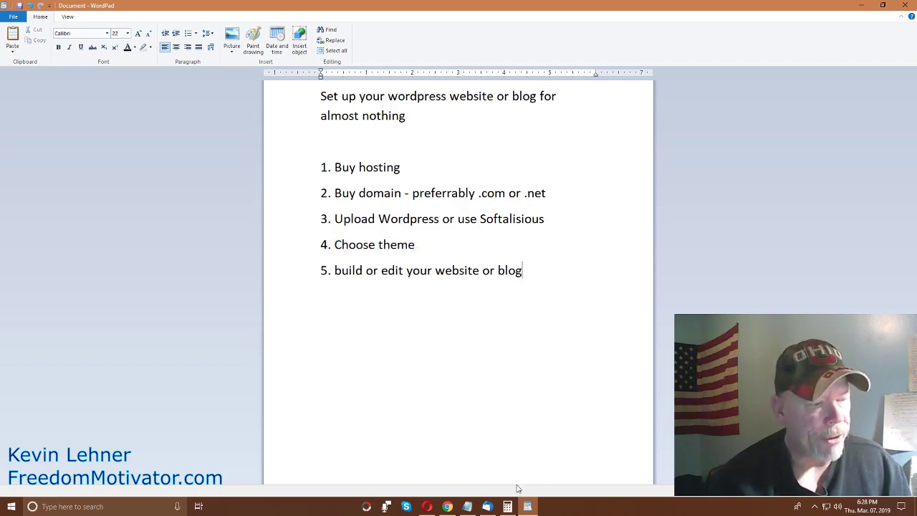
Step: Switch back to the Opera browser and review the Softaculous installation form down to its Select Theme section
left_click(427, 506)
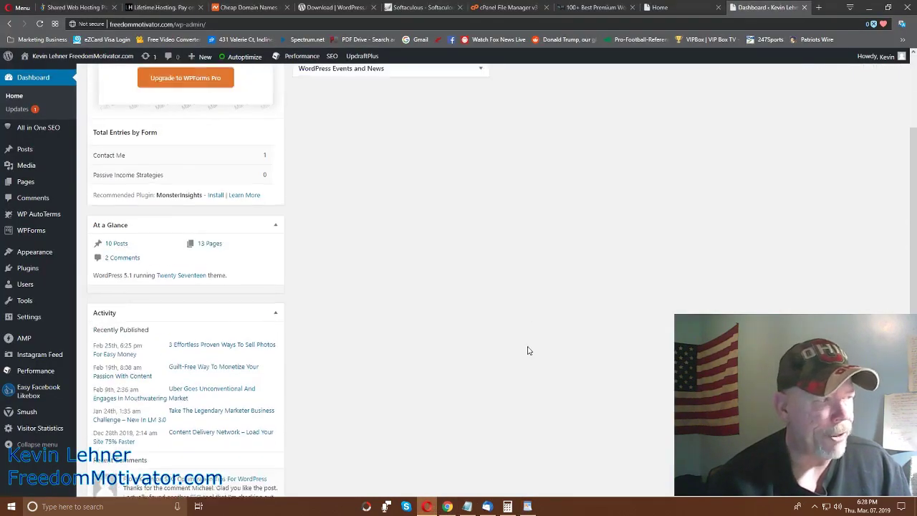
left_click(417, 7)
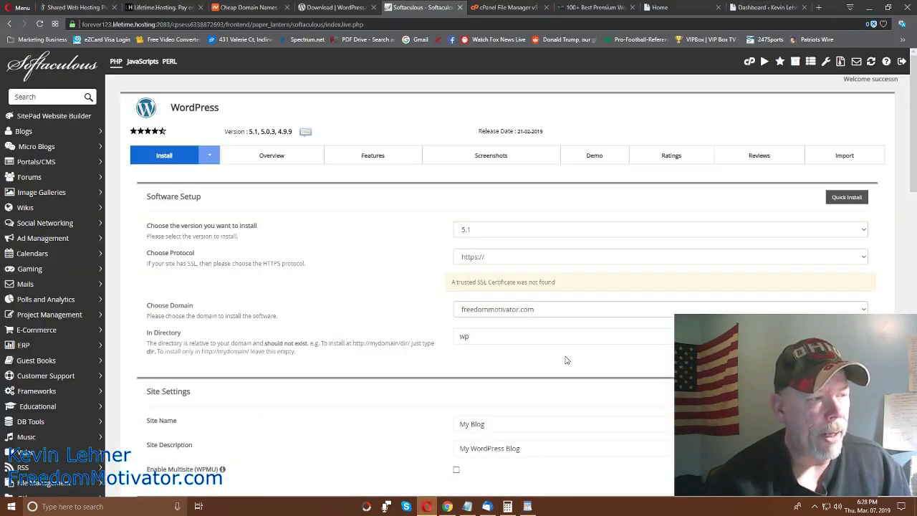
scroll(569, 360, "down", 3)
scroll(150, 456, "down", 15)
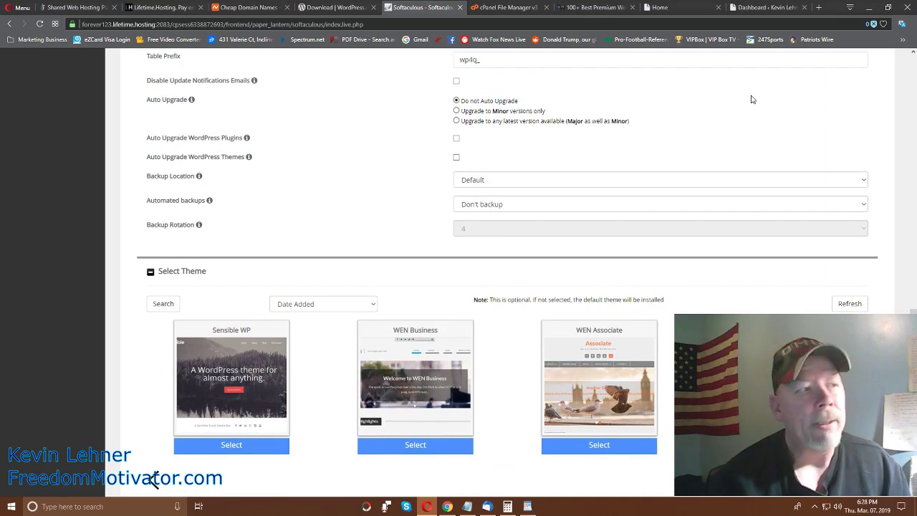
Step: Open MyThemeShop's list of free WordPress themes and point out its heading and theme categories
left_click(591, 8)
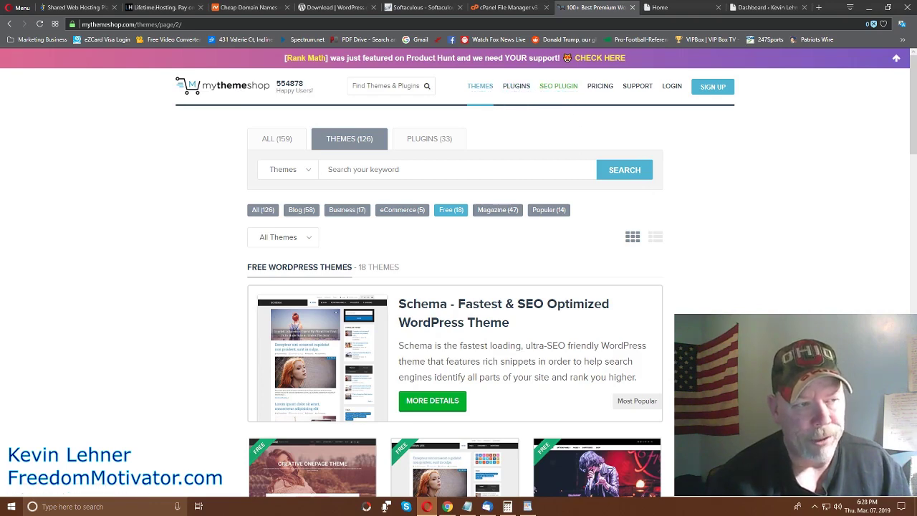
scroll(773, 312, "down", 2)
scroll(773, 312, "down", 4)
scroll(773, 312, "up", 4)
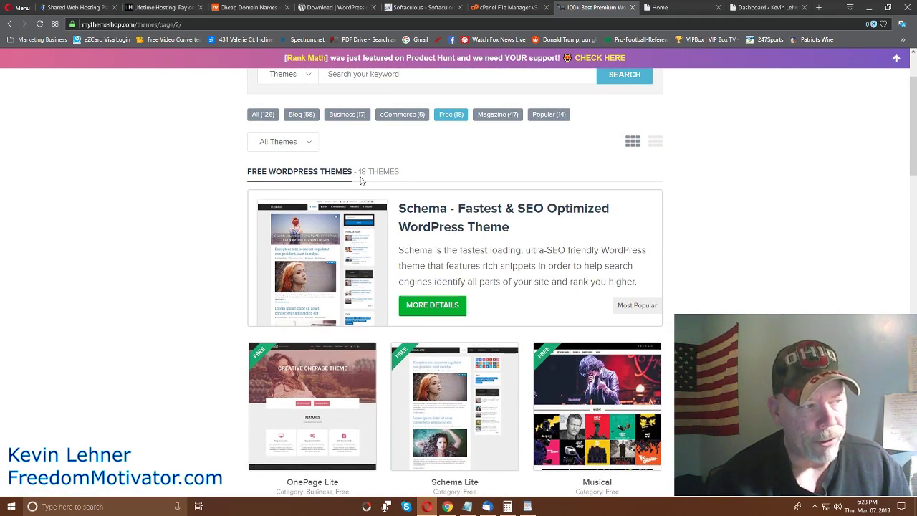
left_click_drag(411, 177, 266, 73)
left_click(761, 303)
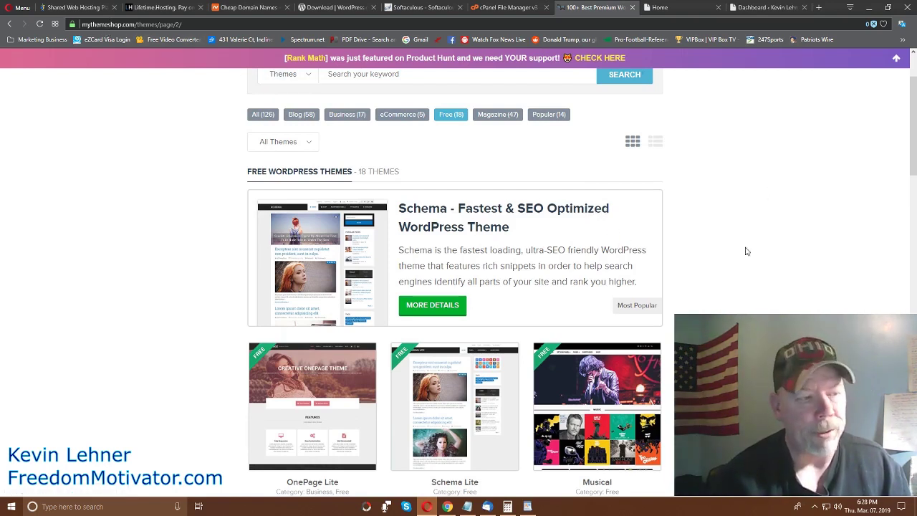
Step: Browse the grid of free themes on MyThemeShop, including OnePage Lite, Schema Lite and Musical
scroll(729, 292, "down", 1)
scroll(730, 292, "down", 2)
scroll(732, 293, "down", 4)
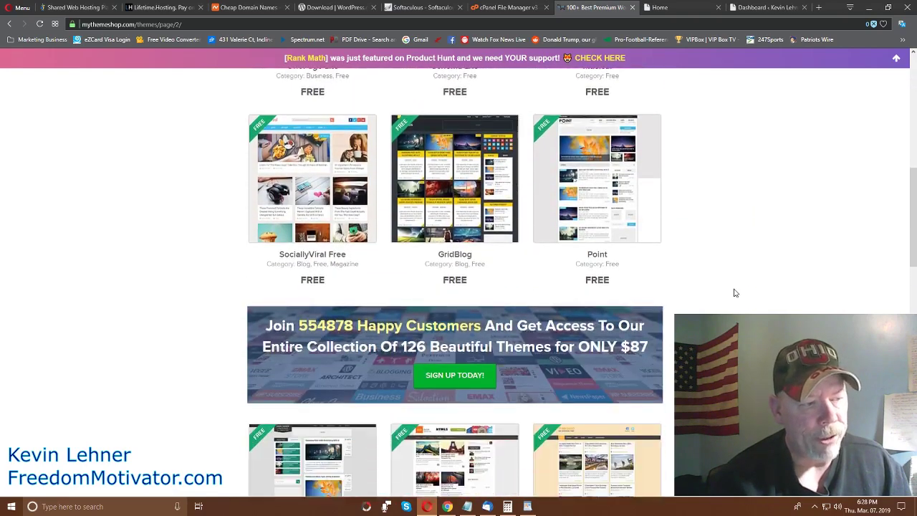
scroll(734, 292, "down", 3)
scroll(734, 292, "up", 11)
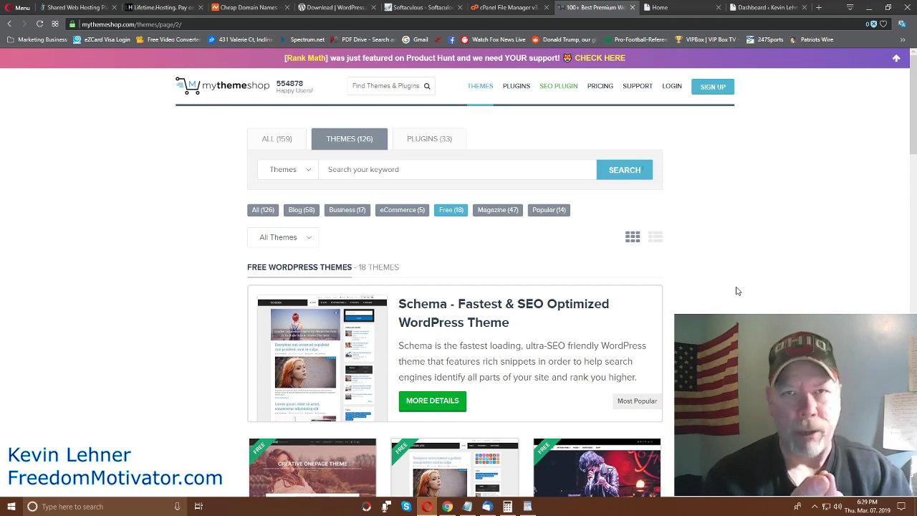
scroll(738, 291, "down", 3)
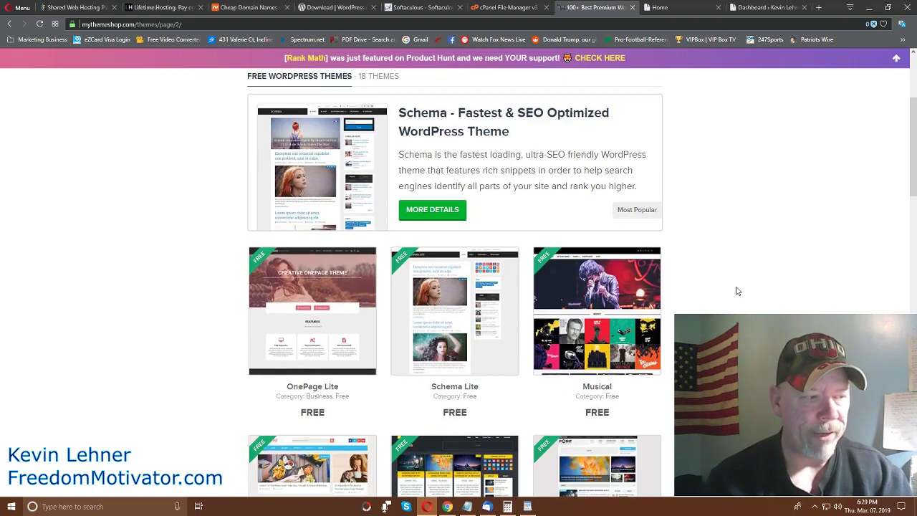
scroll(737, 291, "down", 1)
mouse_move(503, 238)
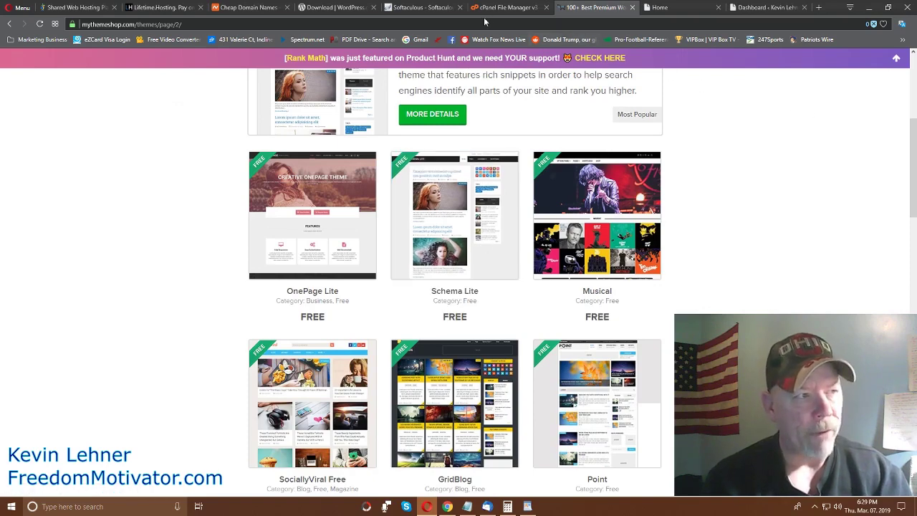
Step: Show the FreedomMotivator.com home page, looking over its header banner, navigation links and welcome text
left_click(681, 11)
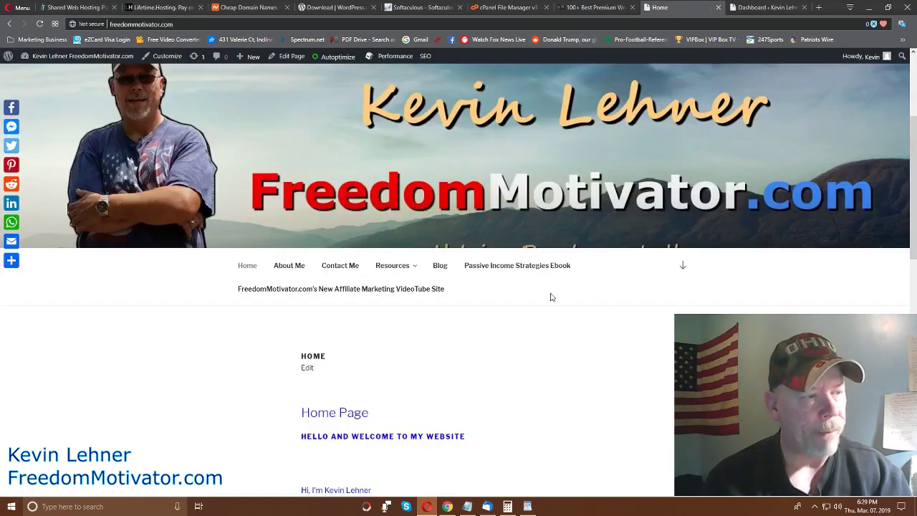
scroll(579, 346, "down", 3)
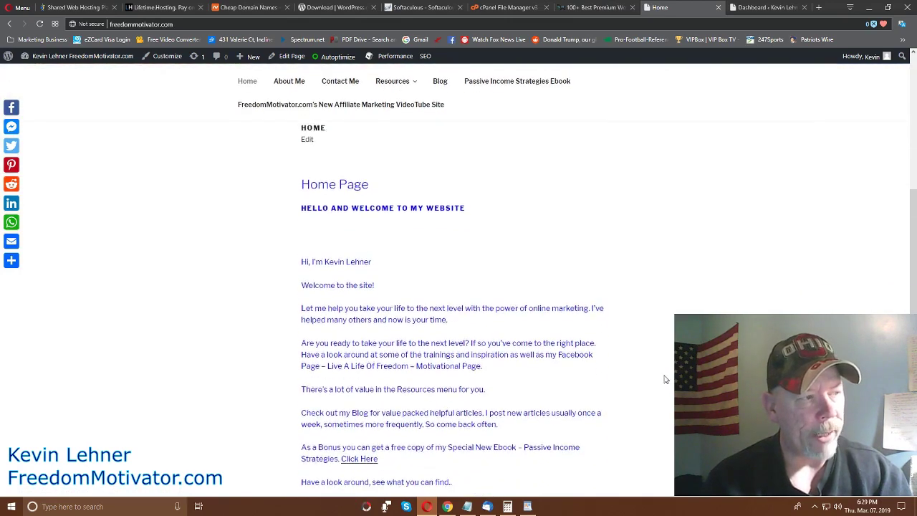
scroll(665, 379, "up", 3)
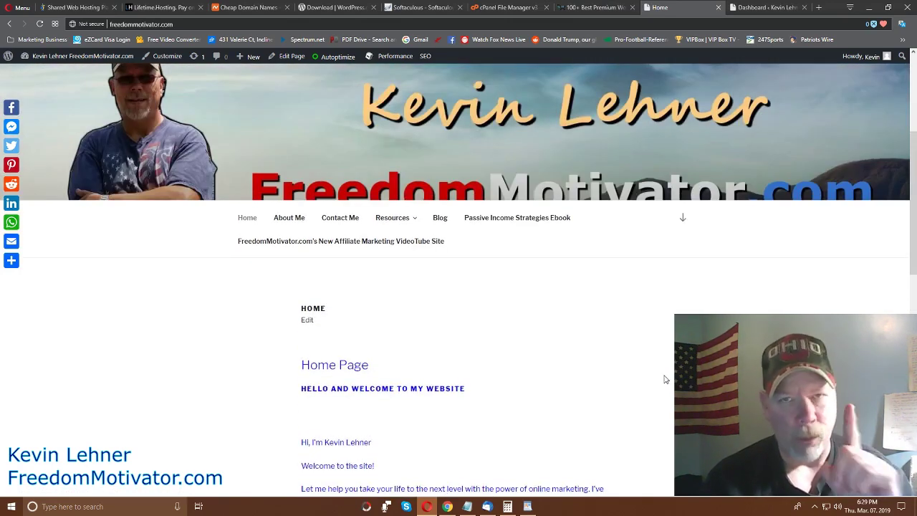
scroll(664, 378, "down", 1)
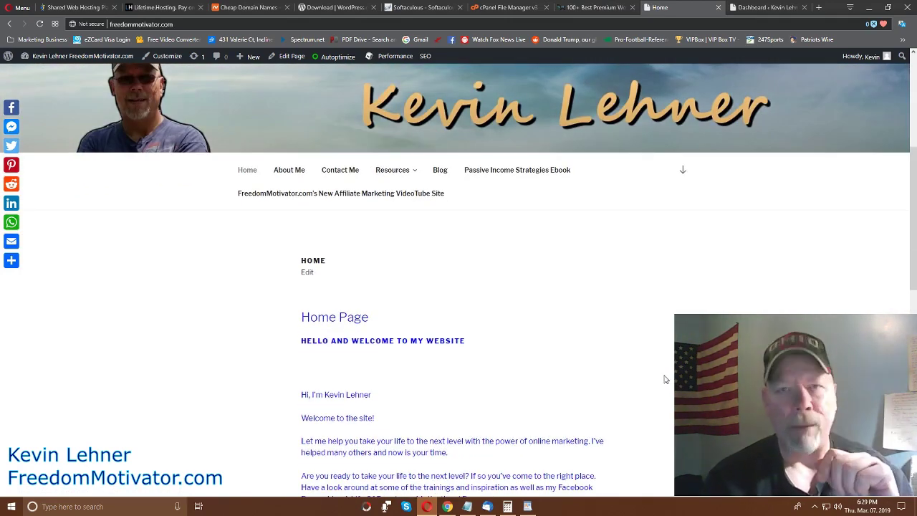
Step: Open the site's Blog page and highlight the sidebar's social media, Recent Posts and bonus ebook sections
left_click(440, 170)
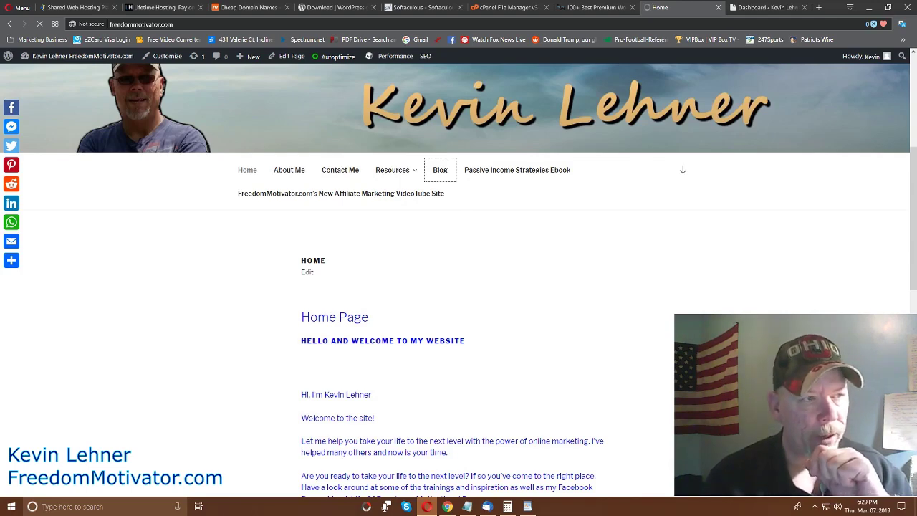
scroll(458, 322, "down", 3)
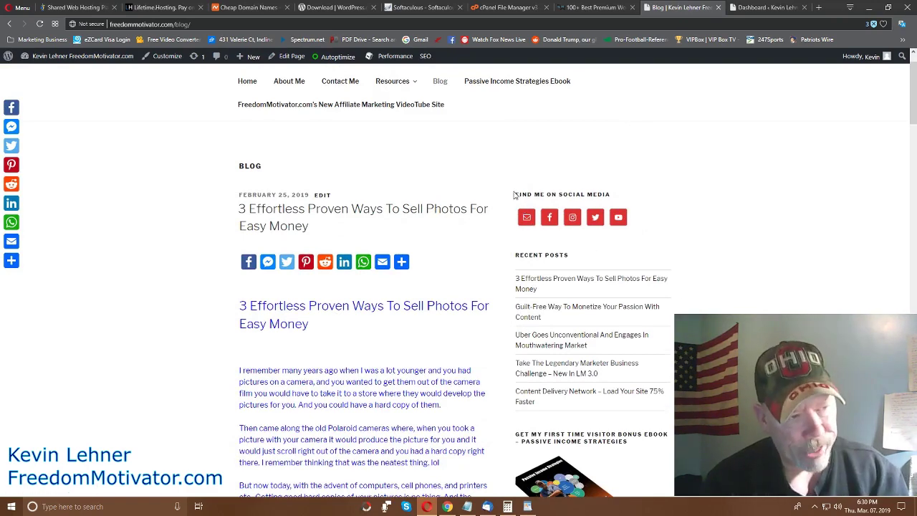
left_click_drag(524, 193, 609, 497)
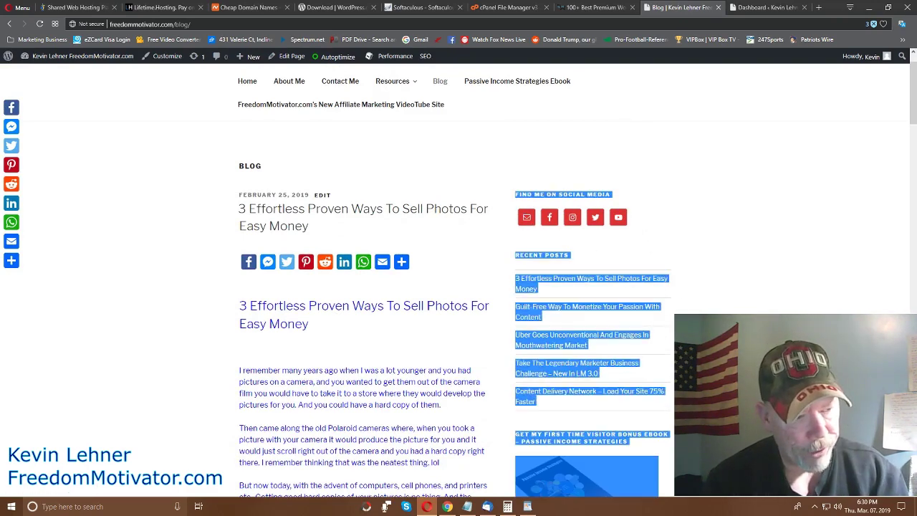
scroll(486, 328, "down", 2)
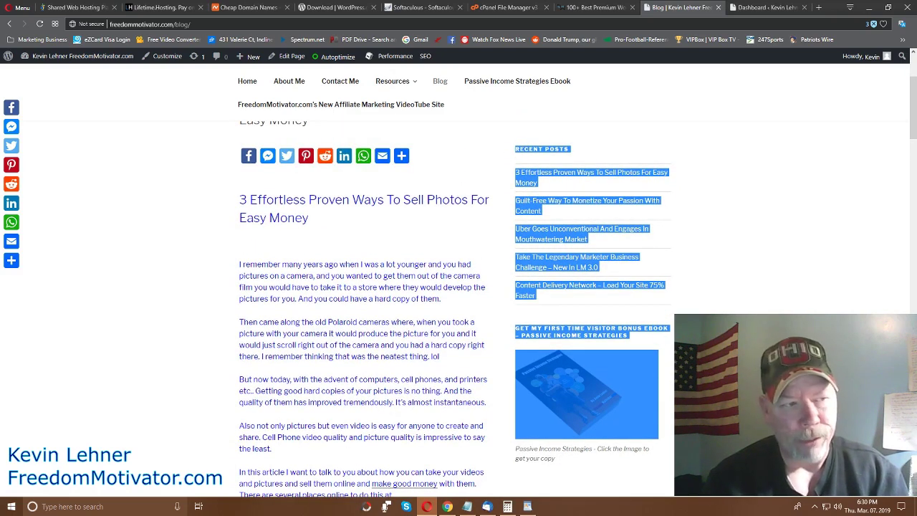
left_click(729, 286)
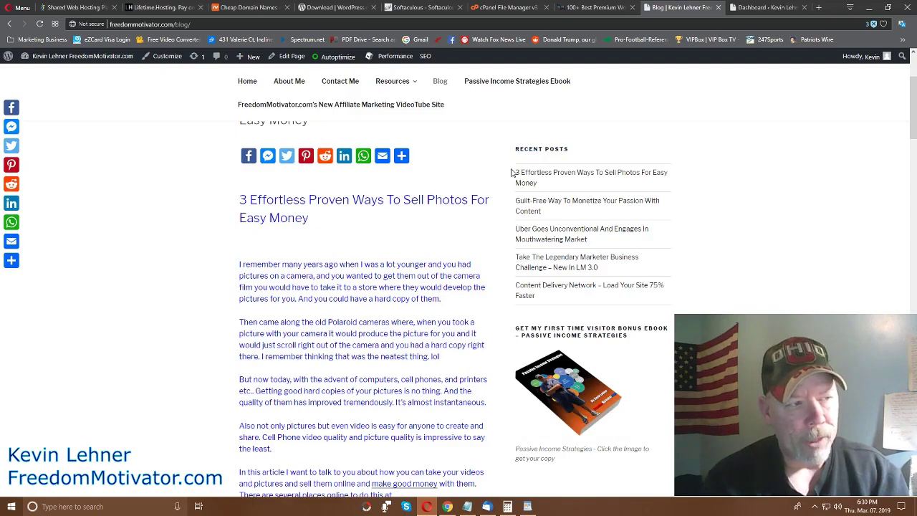
Step: Look through the blog post "3 Effortless Proven Ways To Sell Photos For Easy Money" and return to its beginning
scroll(622, 282, "down", 15)
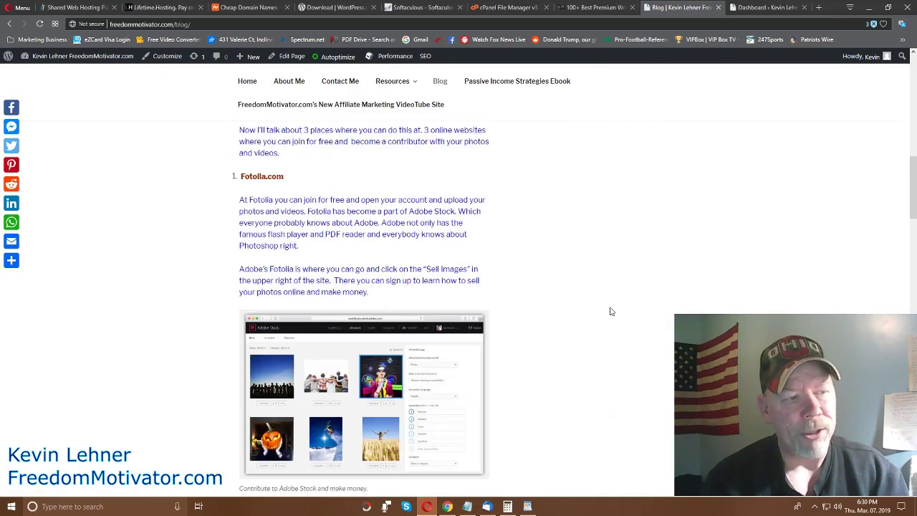
scroll(611, 312, "down", 15)
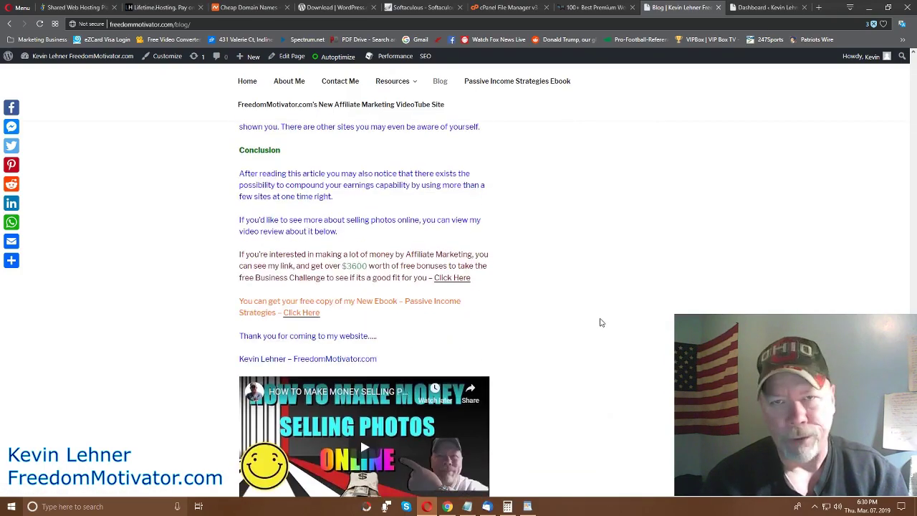
scroll(364, 308, "up", 15)
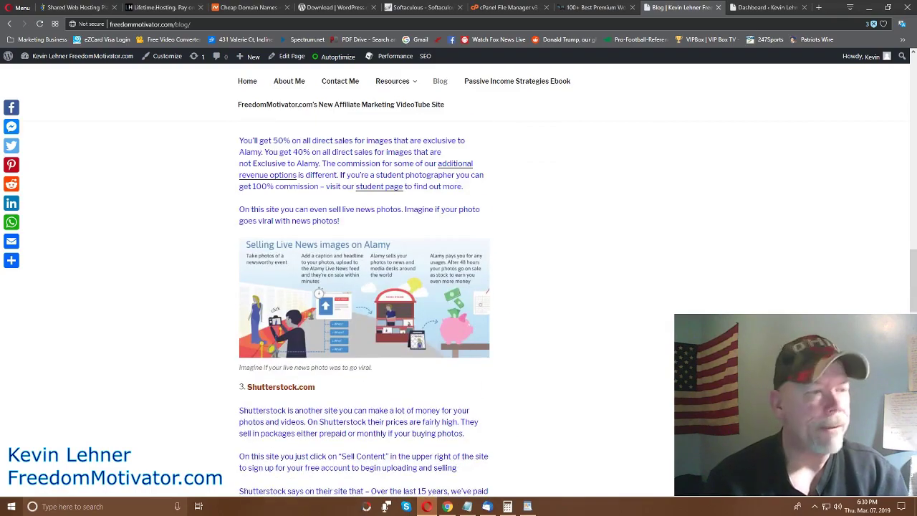
scroll(364, 308, "up", 15)
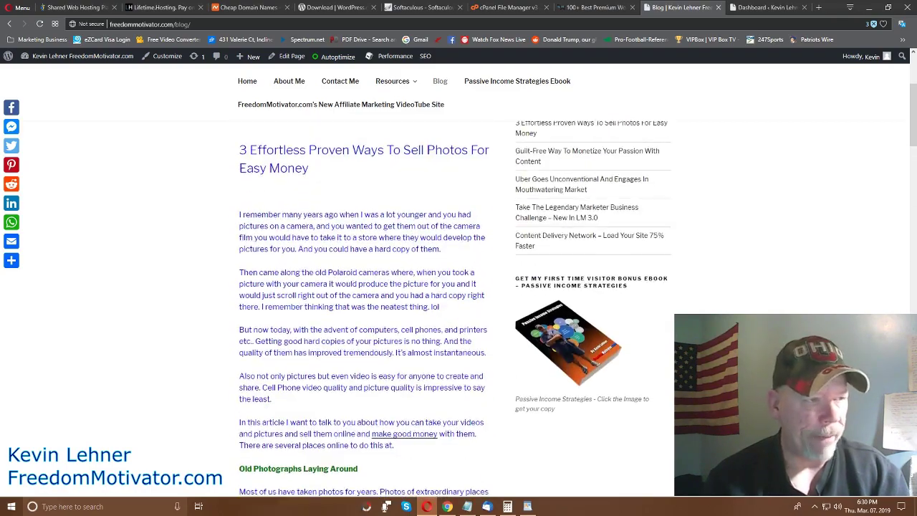
scroll(536, 267, "down", 1)
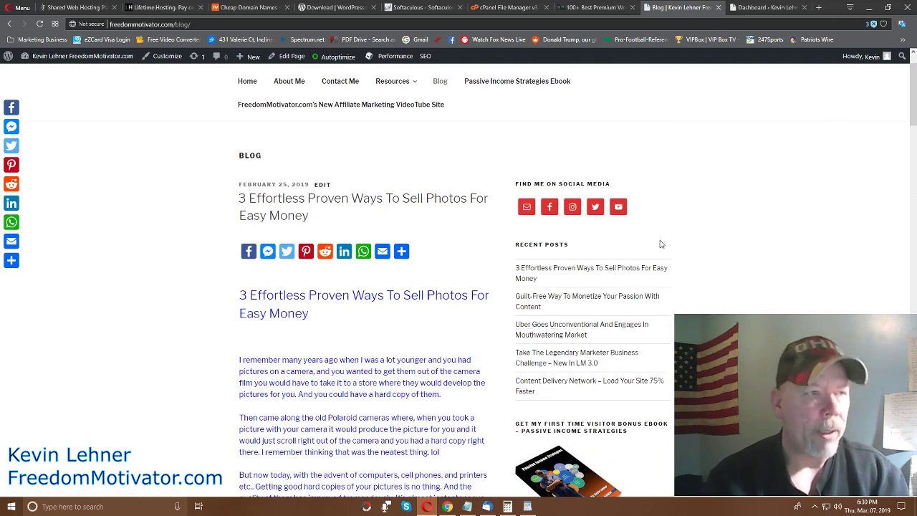
Step: Return to the site's WordPress dashboard and point out the Posts and Appearance entries
left_click(766, 9)
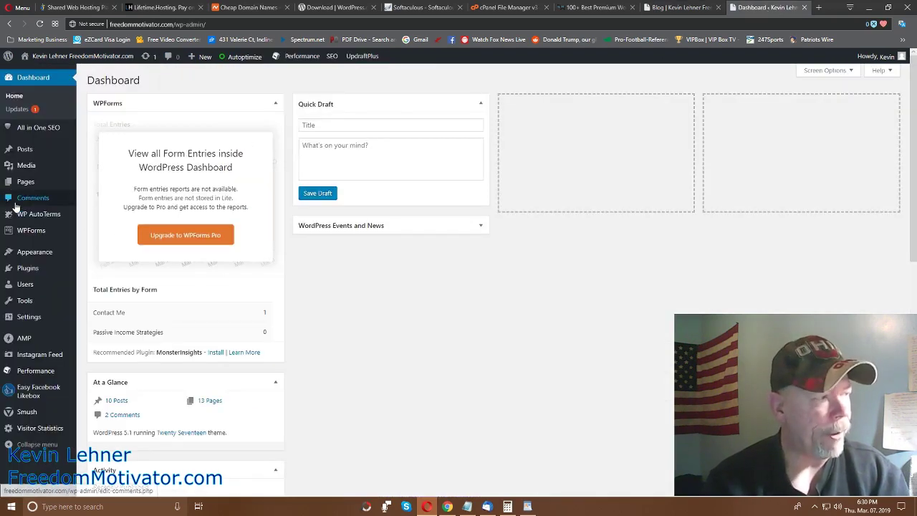
mouse_move(21, 154)
mouse_move(32, 255)
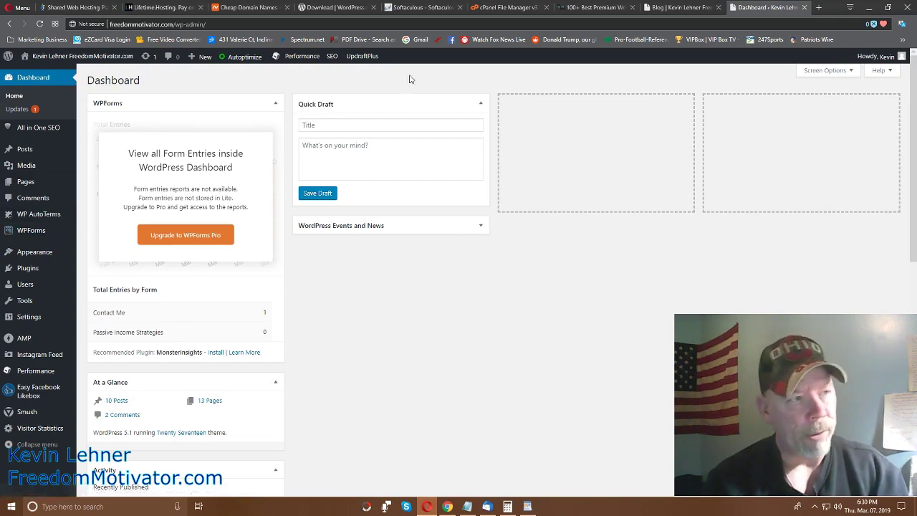
Step: Go back to MyThemeShop's free WordPress themes and review the categories and the Schema Lite and OnePage Lite themes
left_click(594, 7)
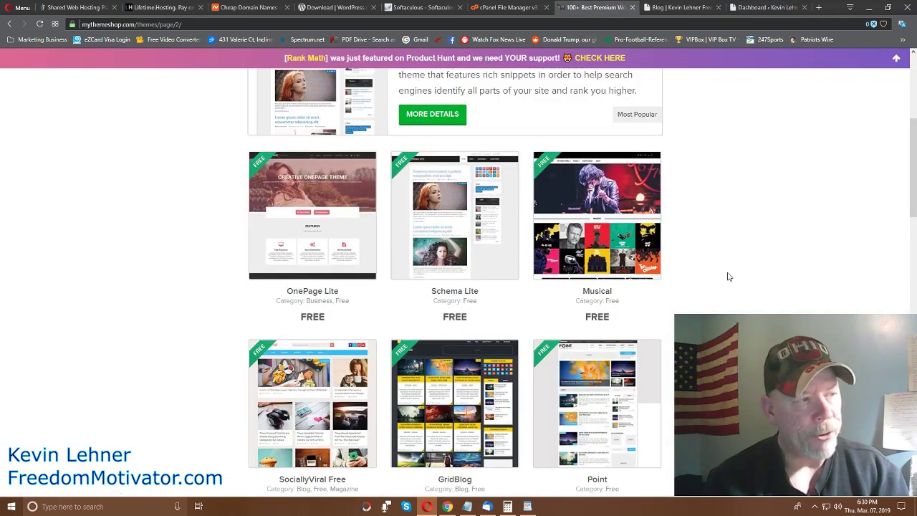
scroll(728, 276, "up", 4)
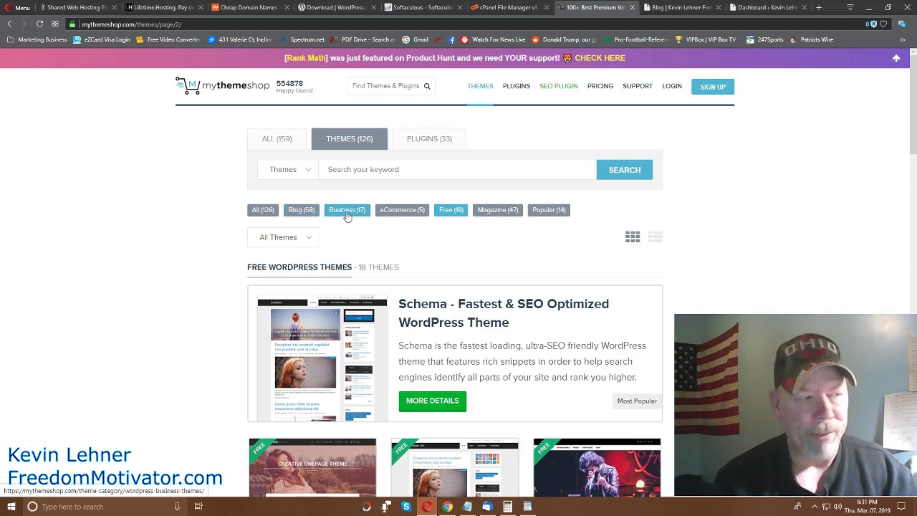
scroll(682, 298, "down", 3)
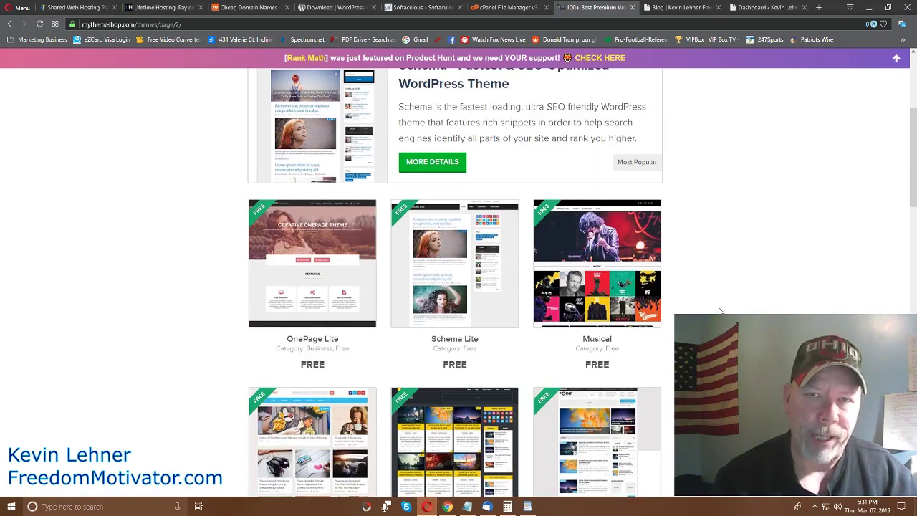
scroll(720, 310, "down", 2)
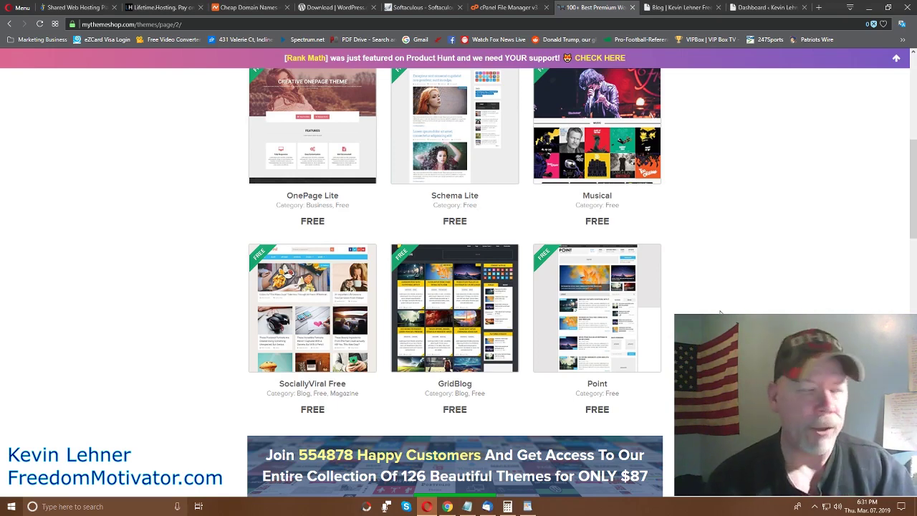
scroll(718, 309, "up", 2)
mouse_move(429, 281)
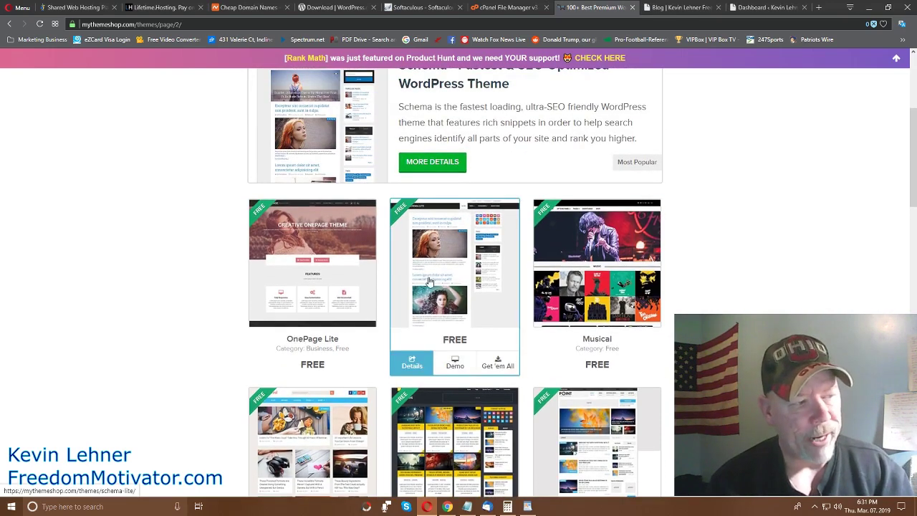
mouse_move(290, 262)
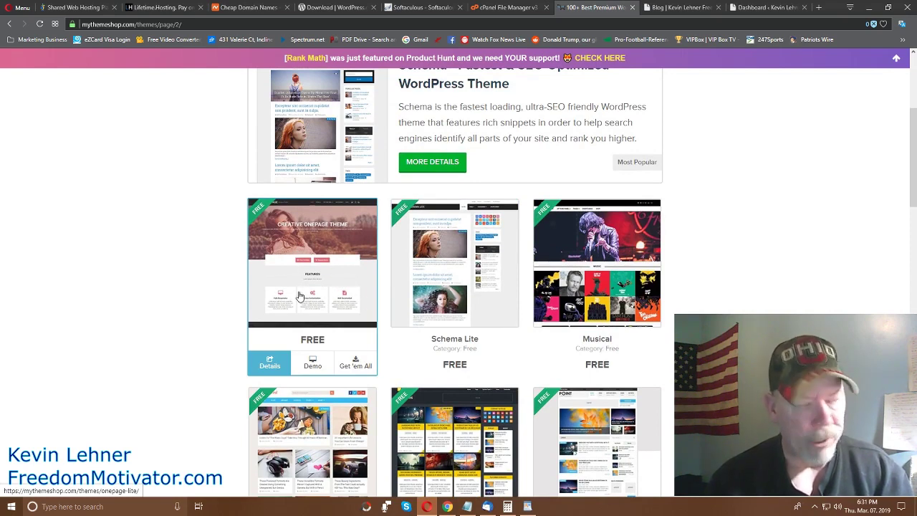
Step: Point out Appearance on the WordPress dashboard, and switch to WordPad to check the website setup outline
left_click(764, 9)
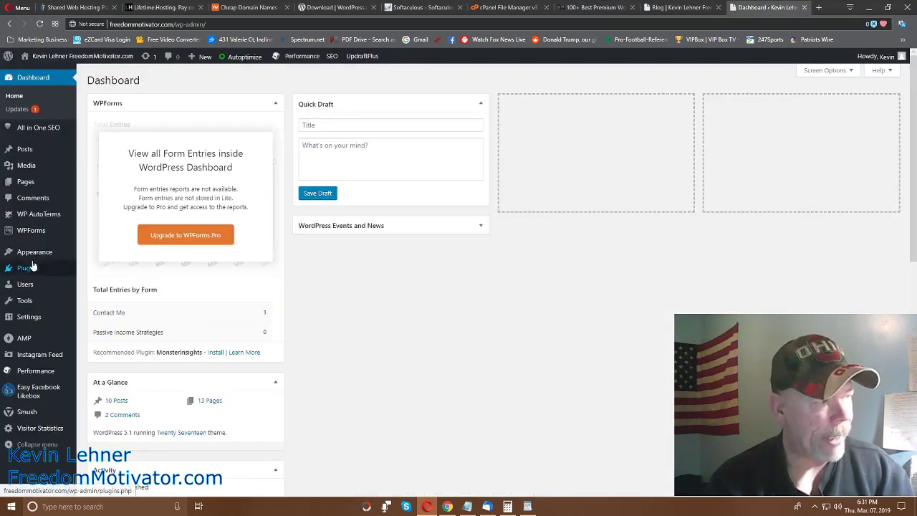
mouse_move(34, 258)
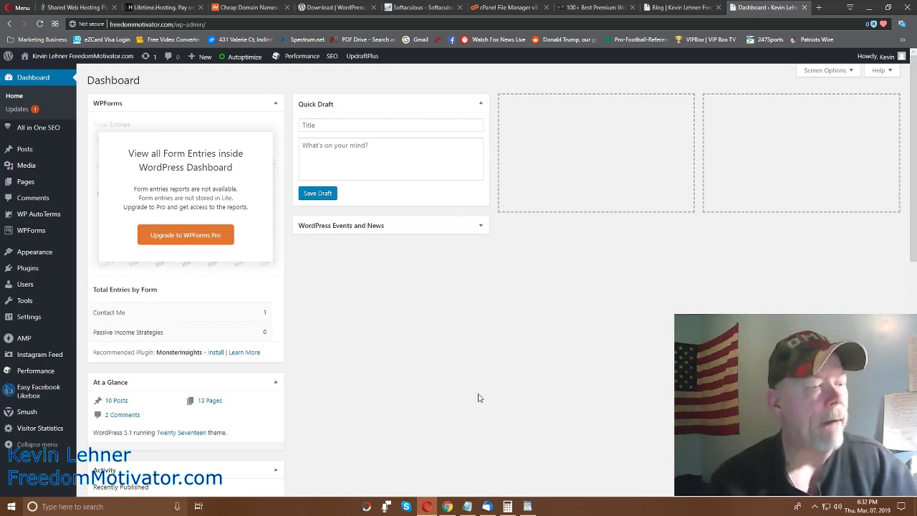
left_click(530, 506)
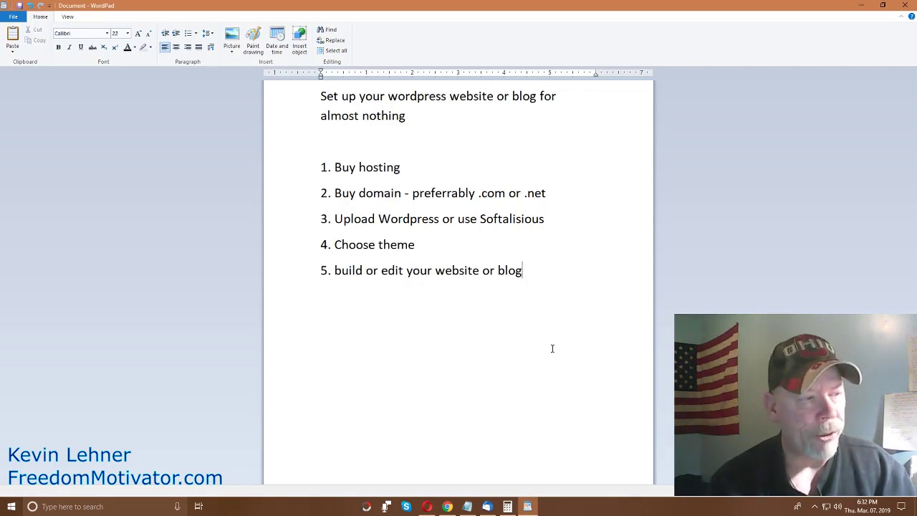
Step: Switch back to the Opera browser and review the Select Theme section and Install option of the Softaculous form
left_click(430, 505)
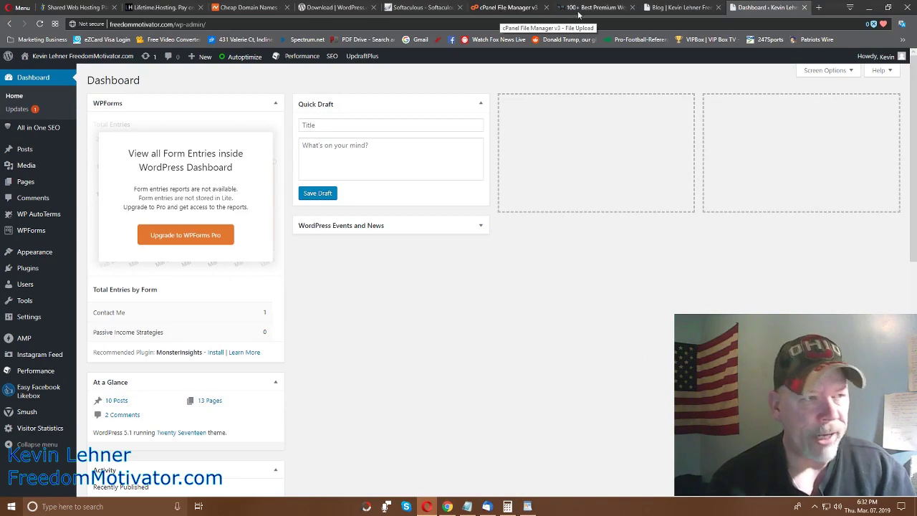
key("ctrl+Tab")
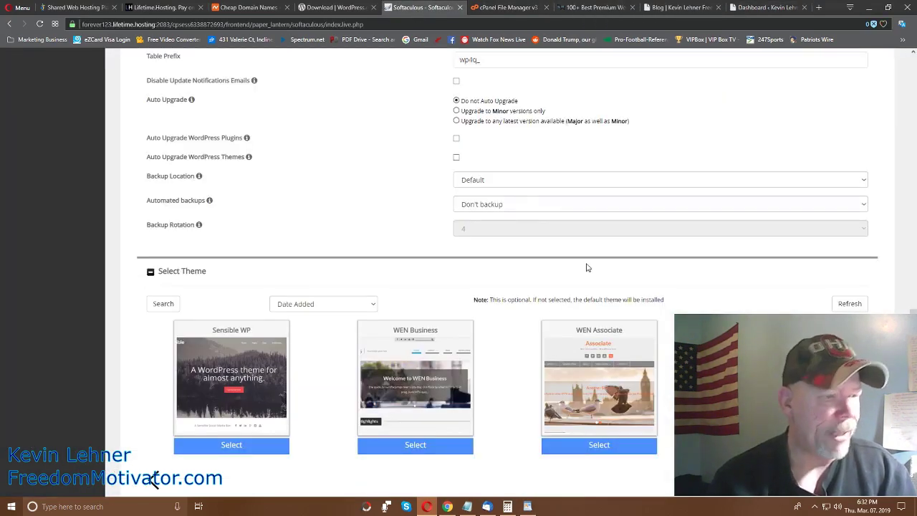
scroll(586, 266, "down", 3)
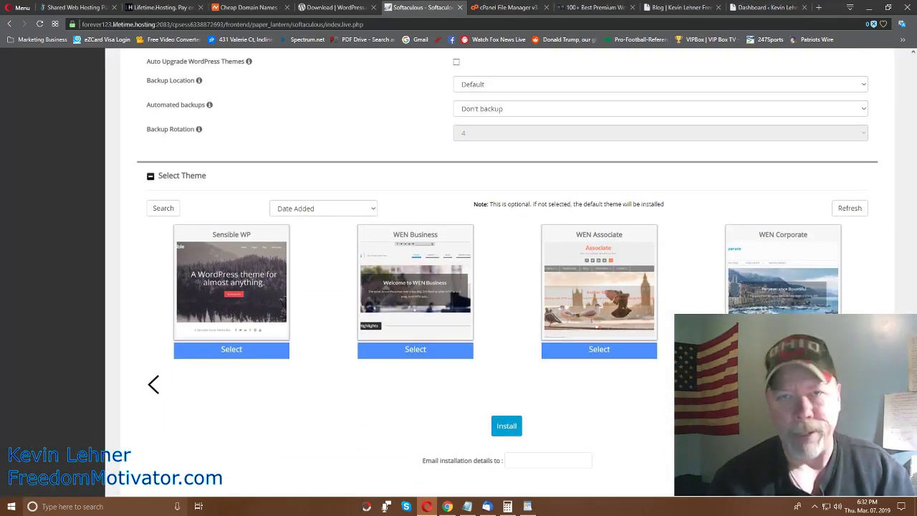
mouse_move(546, 315)
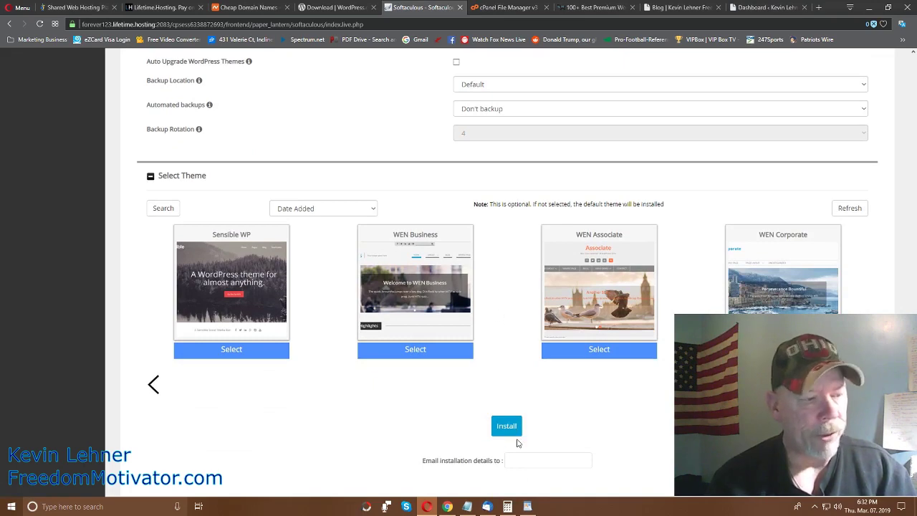
mouse_move(466, 282)
scroll(451, 283, "up", 5)
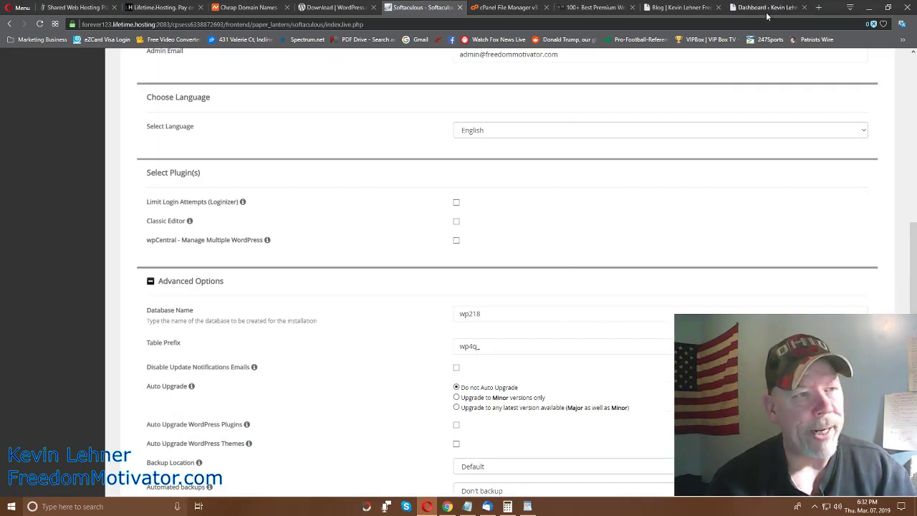
Step: Open the Add Themes page from the WordPress dashboard's installed themes and browse the featured themes
left_click(768, 9)
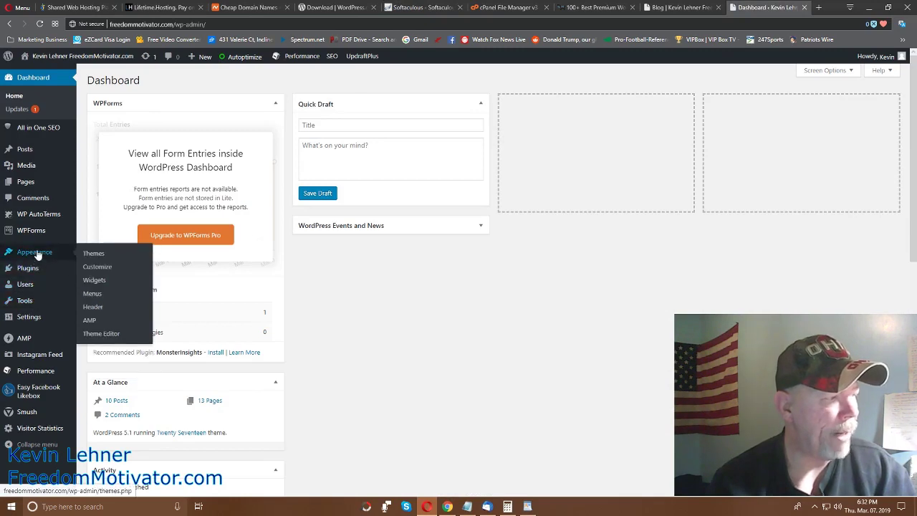
left_click(95, 255)
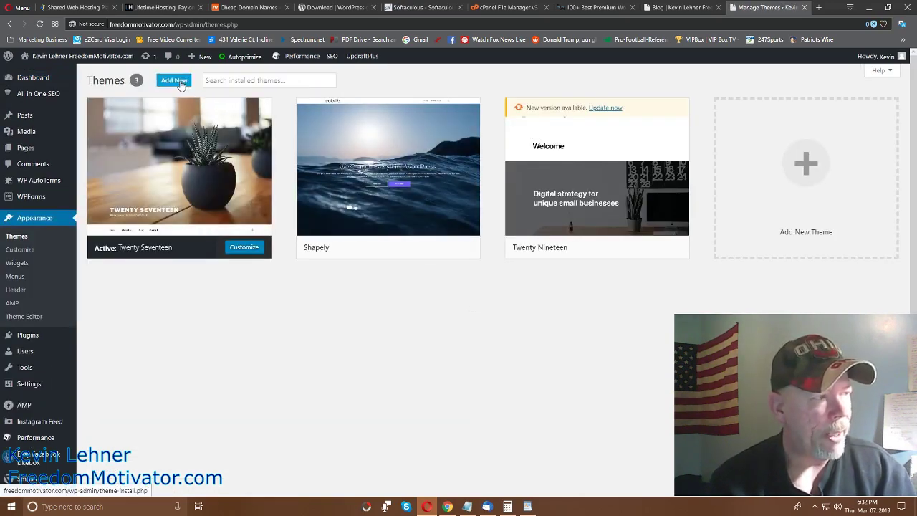
left_click(181, 84)
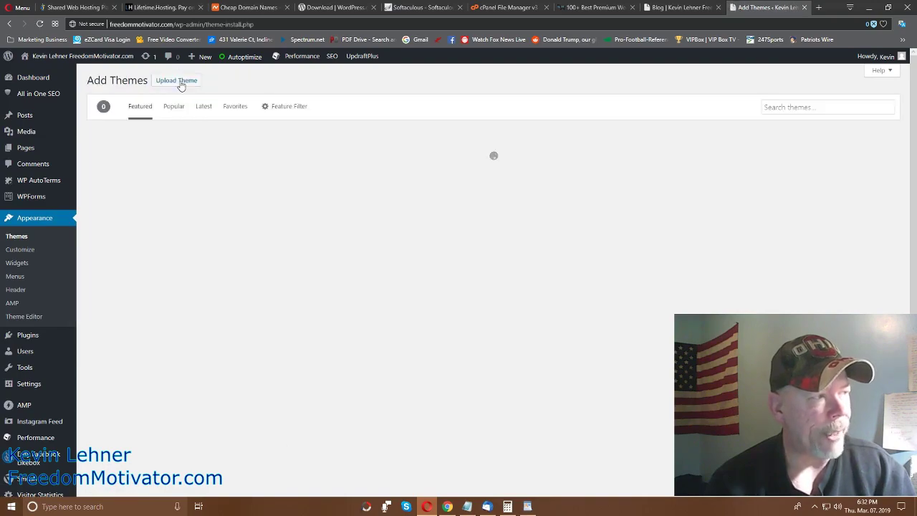
mouse_move(727, 227)
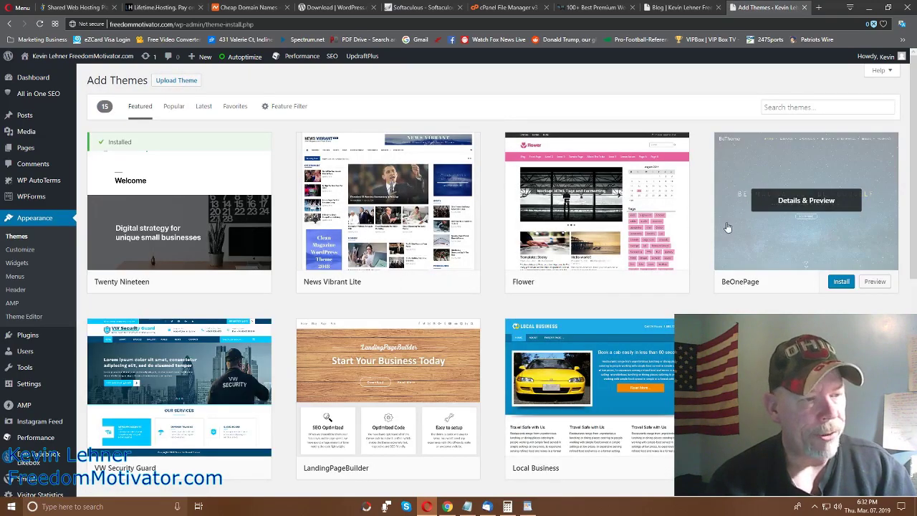
scroll(727, 227, "down", 6)
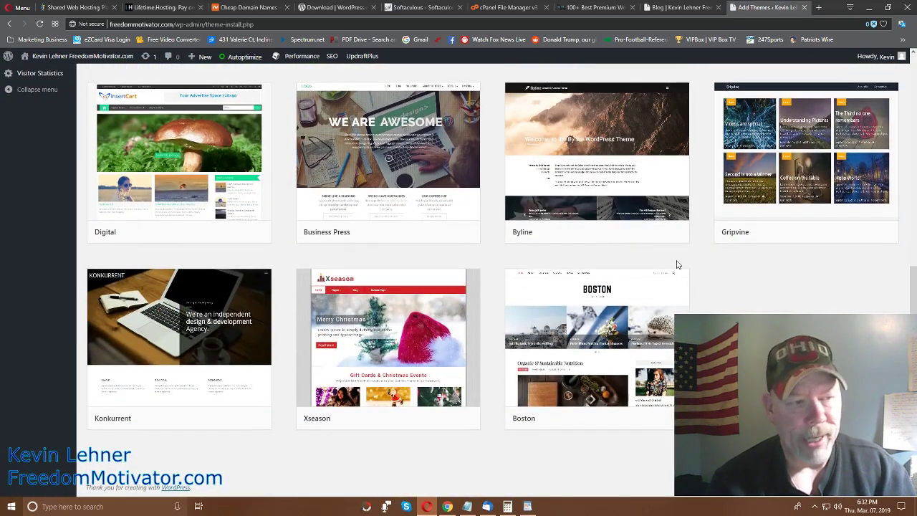
Step: Return to the start of the Add Themes page and point out the theme search field without searching
scroll(727, 287, "up", 7)
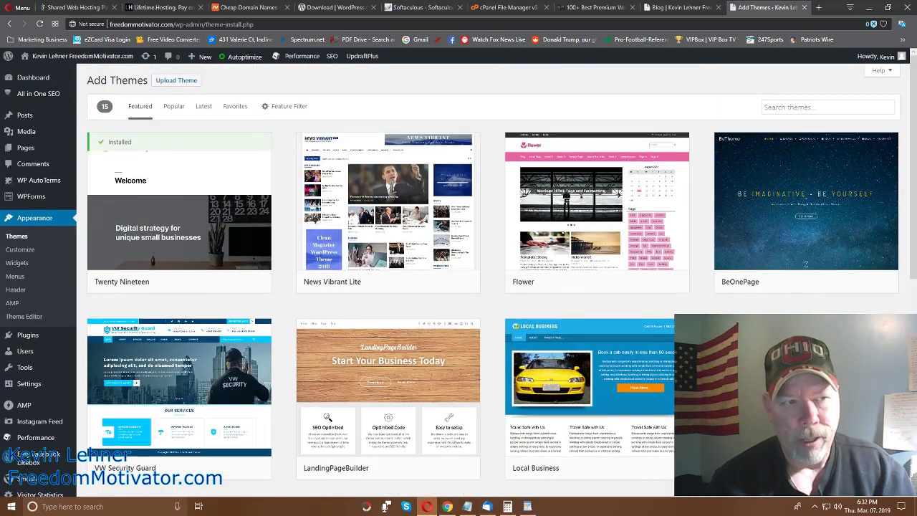
left_click(796, 106)
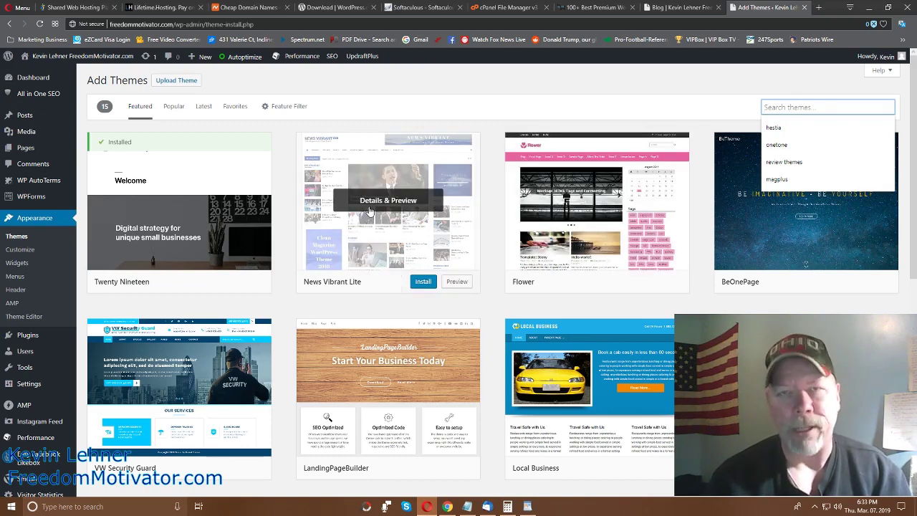
left_click(477, 80)
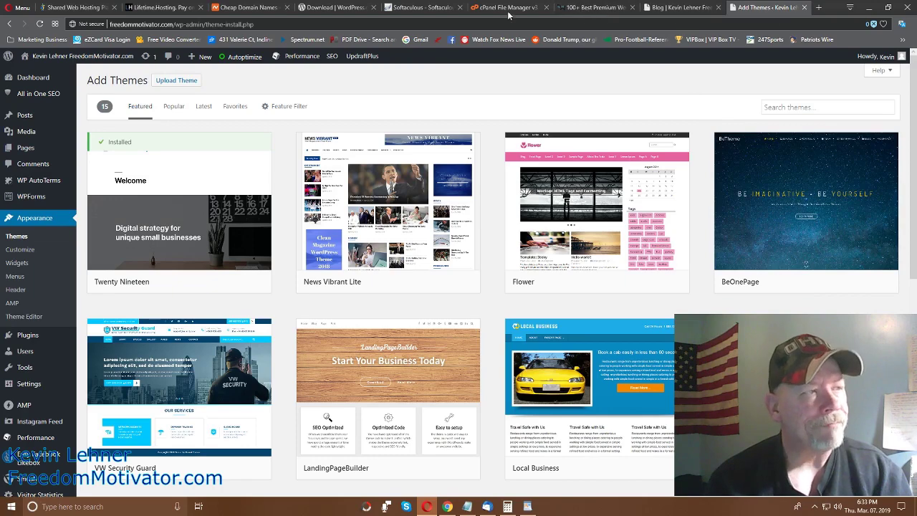
Step: Go back to MyThemeShop's free WordPress themes and browse the whole list down to the page footer and back up
left_click(577, 8)
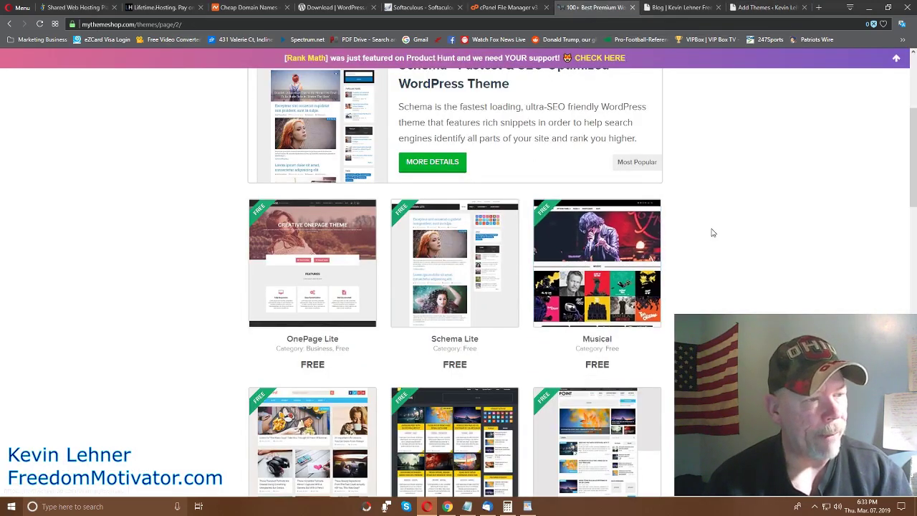
scroll(712, 231, "down", 9)
scroll(743, 255, "down", 9)
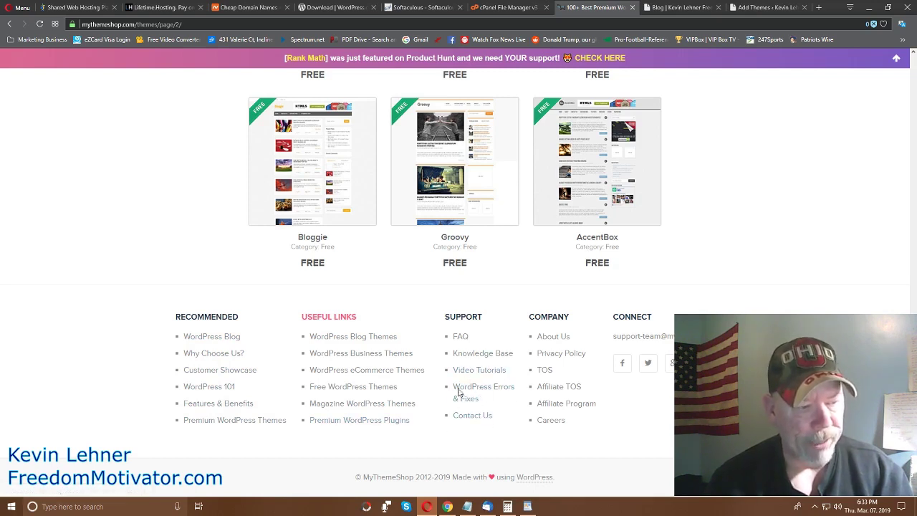
scroll(455, 282, "up", 7)
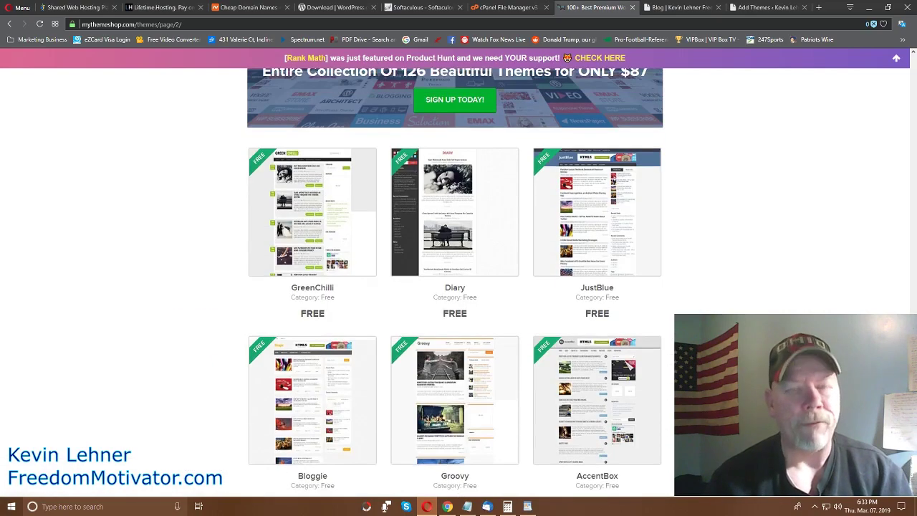
scroll(455, 282, "up", 12)
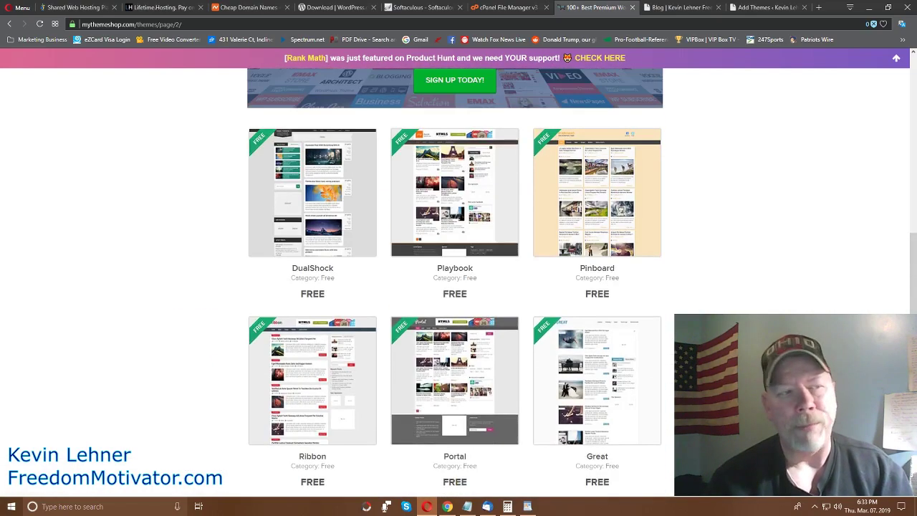
scroll(455, 282, "up", 5)
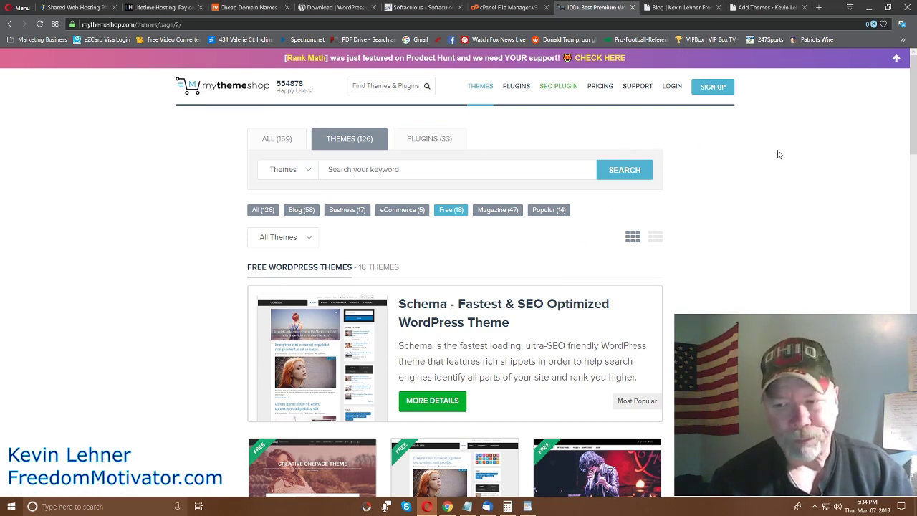
Step: Return to the WordPress site, view the customizer options for the Twenty Seventeen theme, and close the customizer
left_click(760, 8)
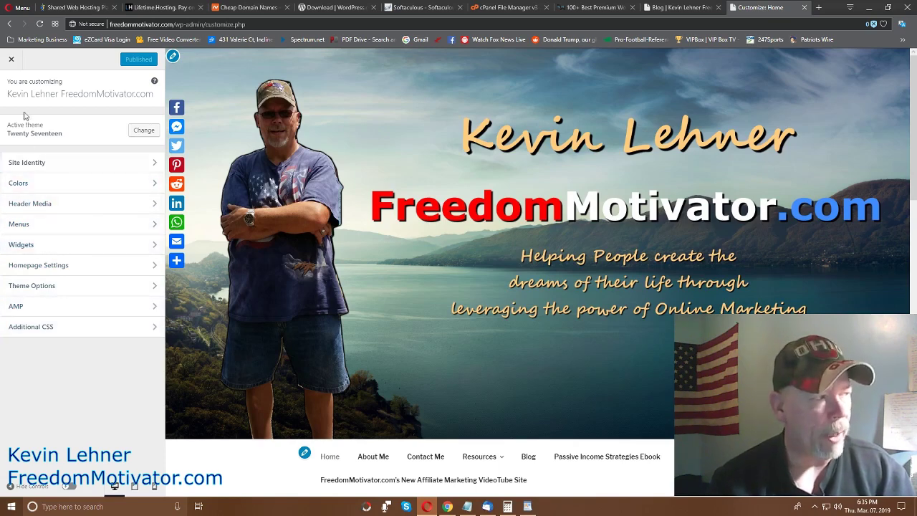
left_click(12, 63)
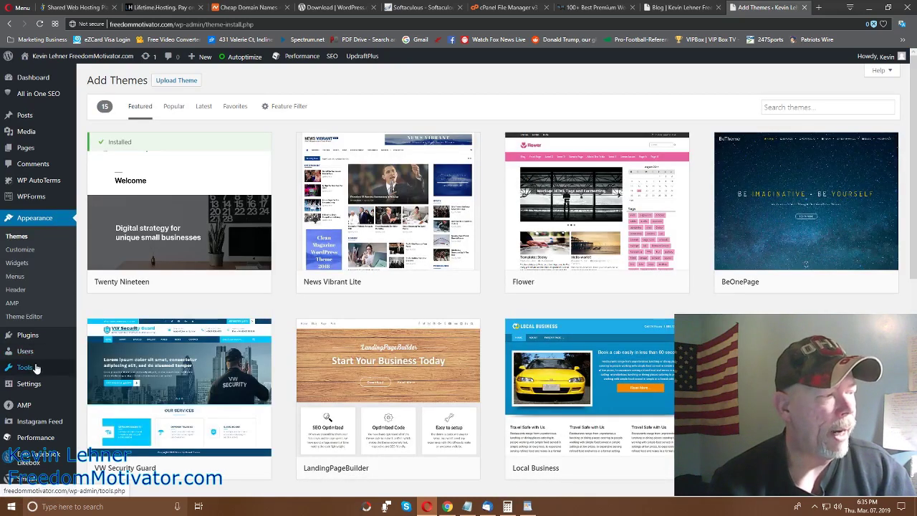
Step: Review the WordPress dashboard's Plugins and Posts entries and look over the featured themes on the Add Themes page
mouse_move(25, 337)
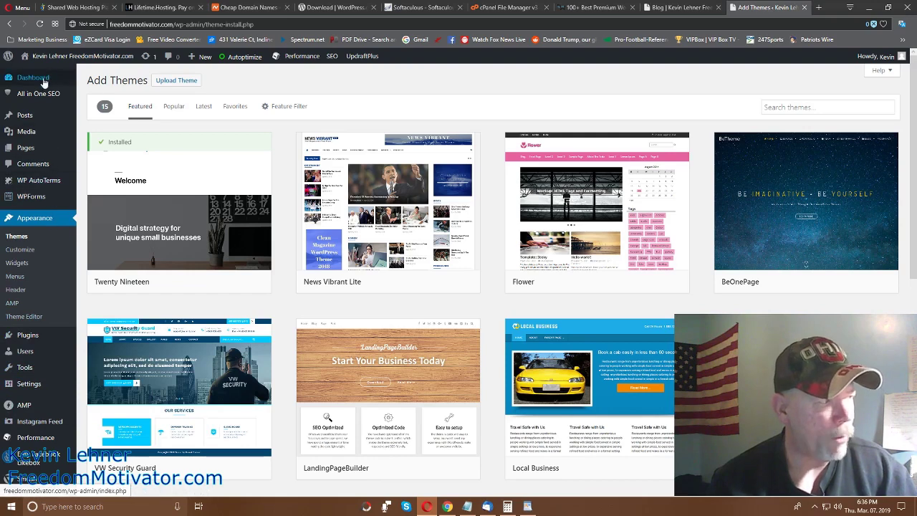
mouse_move(27, 116)
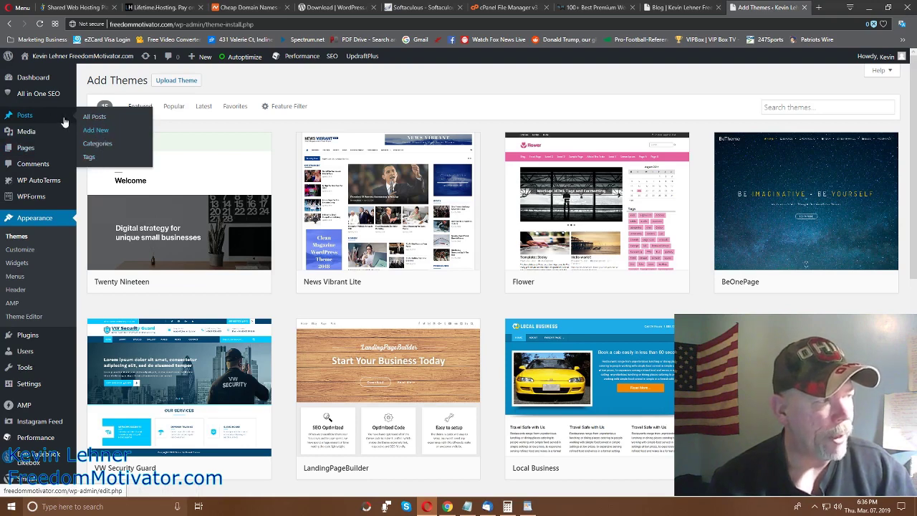
mouse_move(71, 131)
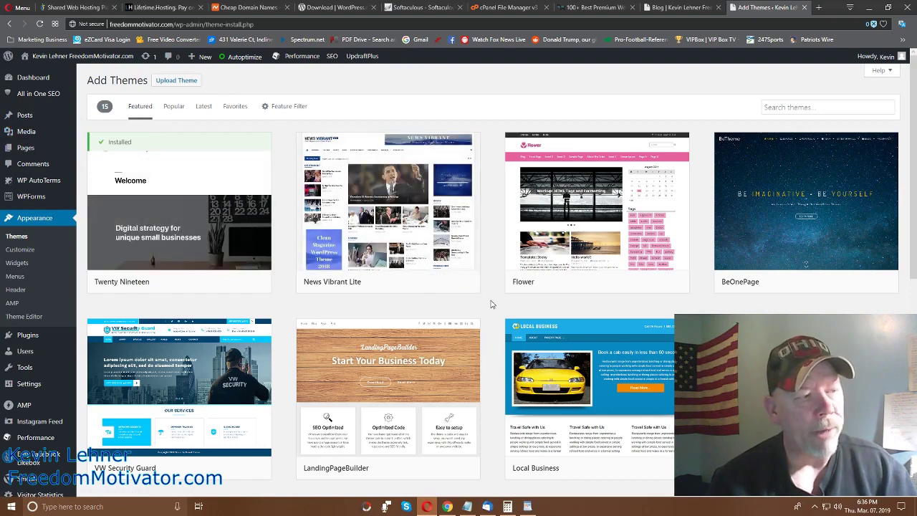
scroll(492, 305, "down", 1)
scroll(491, 304, "down", 2)
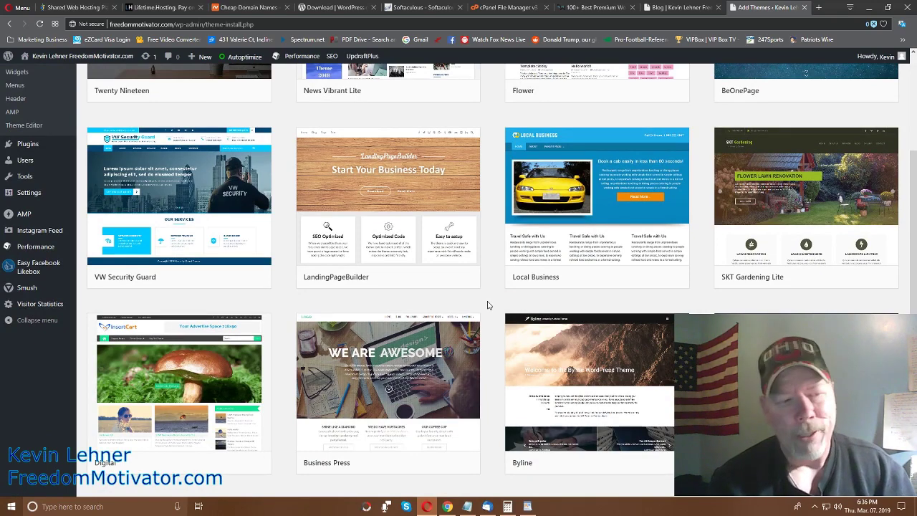
scroll(491, 304, "up", 3)
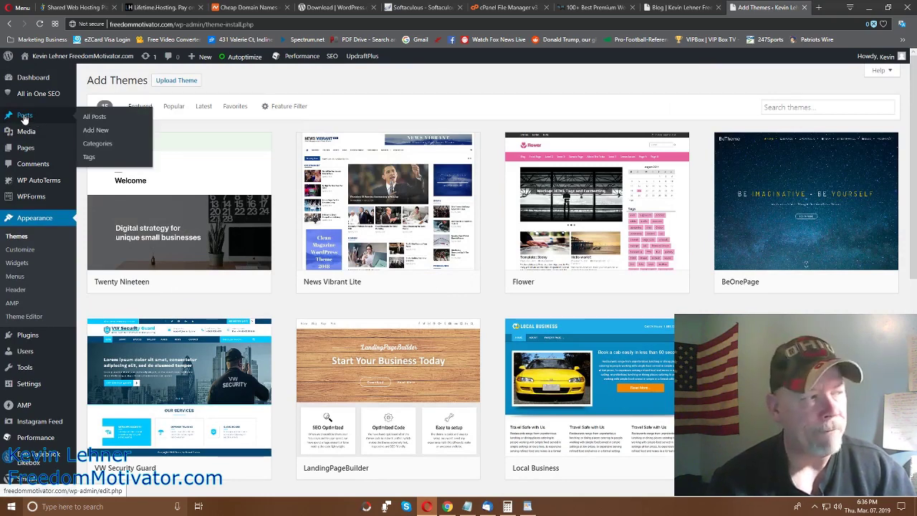
scroll(492, 271, "down", 3)
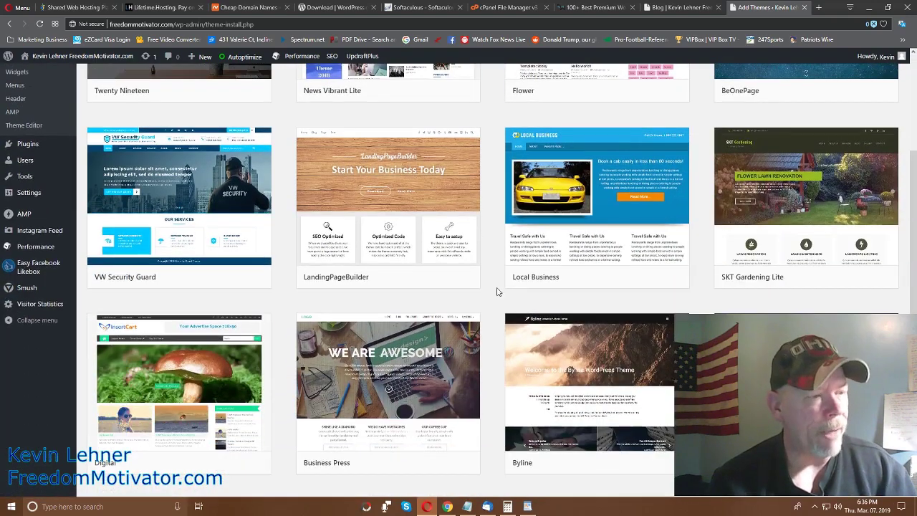
Step: Check the website setup outline in WordPad and return to the Opera browser
left_click(527, 506)
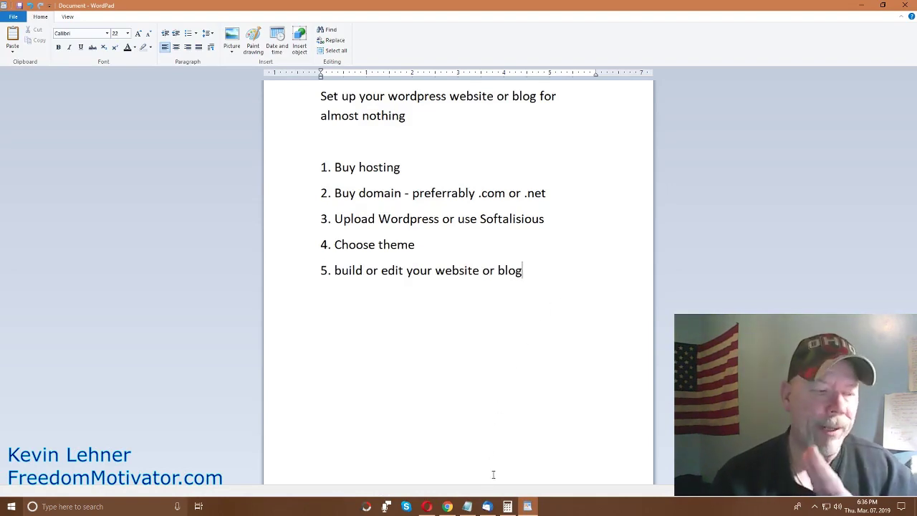
left_click(445, 507)
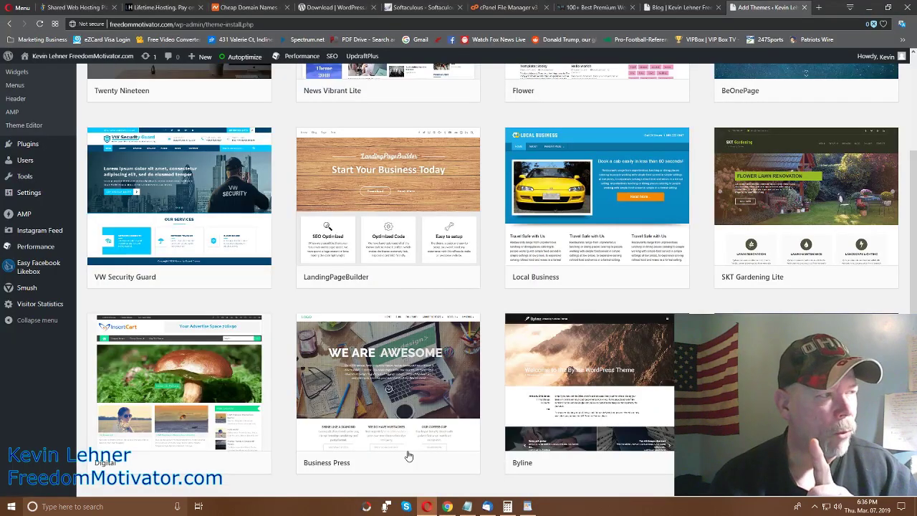
Step: Open the Lifetime.Hosting plans and highlight the Lite Plan offer of 1 website with 250 MB storage for $39.95
key("ctrl+2")
left_click_drag(308, 211, 257, 214)
left_click(318, 259)
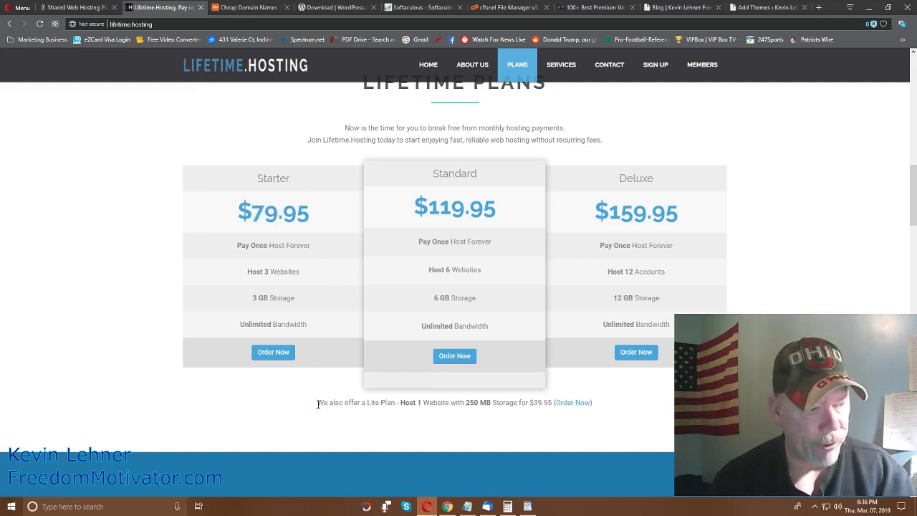
left_click_drag(317, 403, 552, 404)
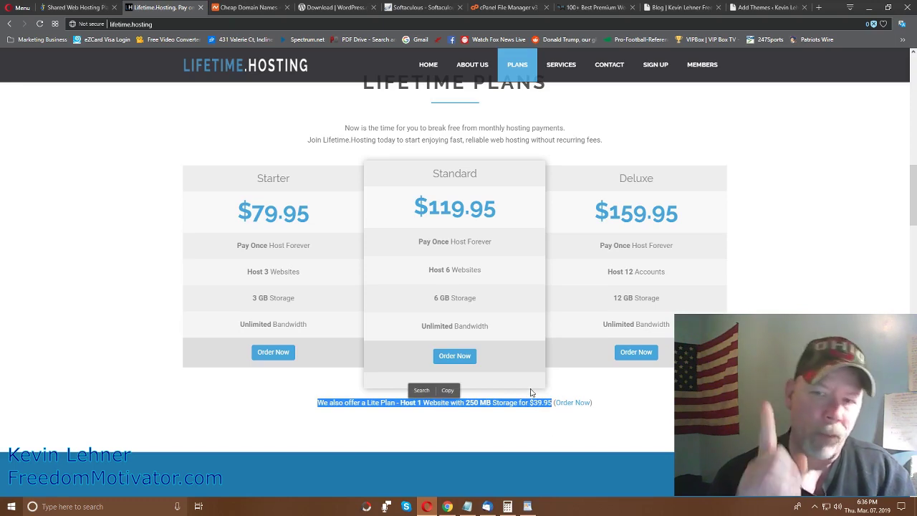